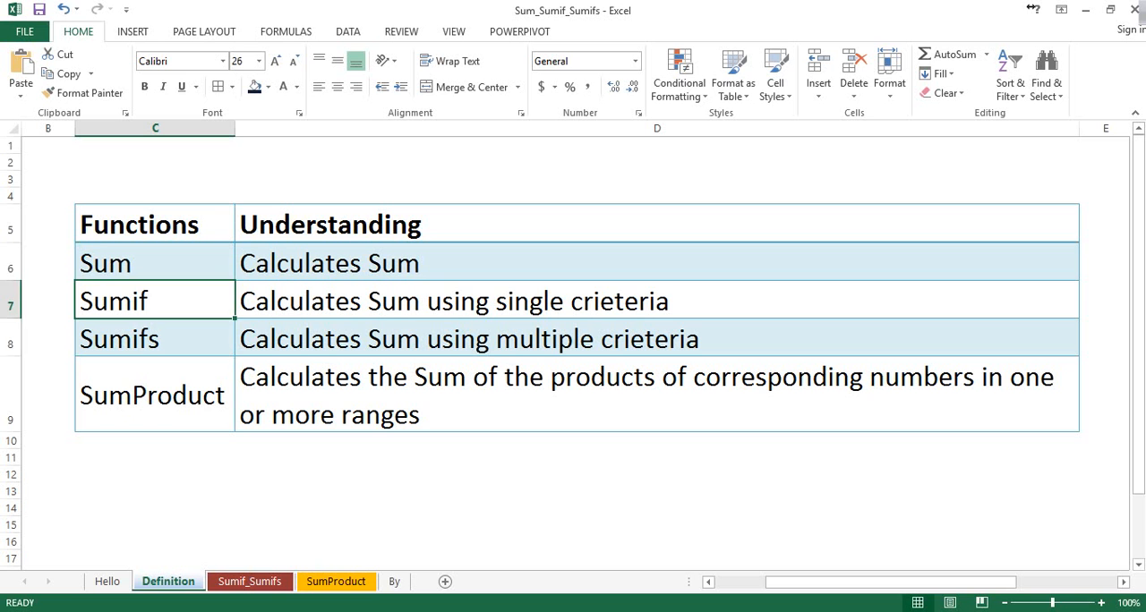
# Go through the Sumifs and SumProduct definitions and open the Sumif_Sumifs sheet
pyautogui.press('Down')
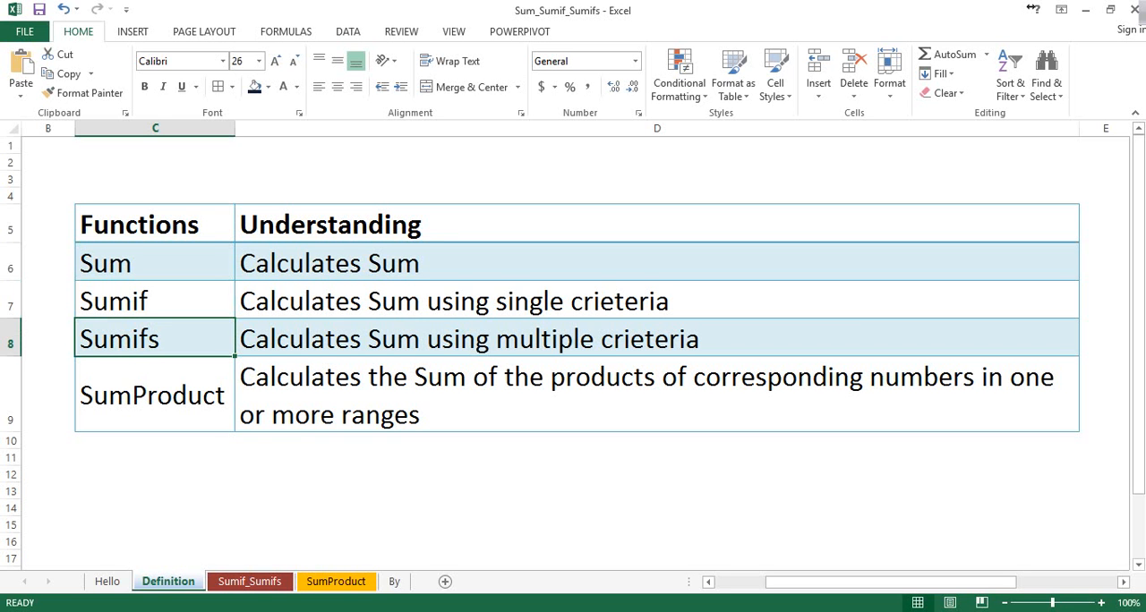
pyautogui.press('Down')
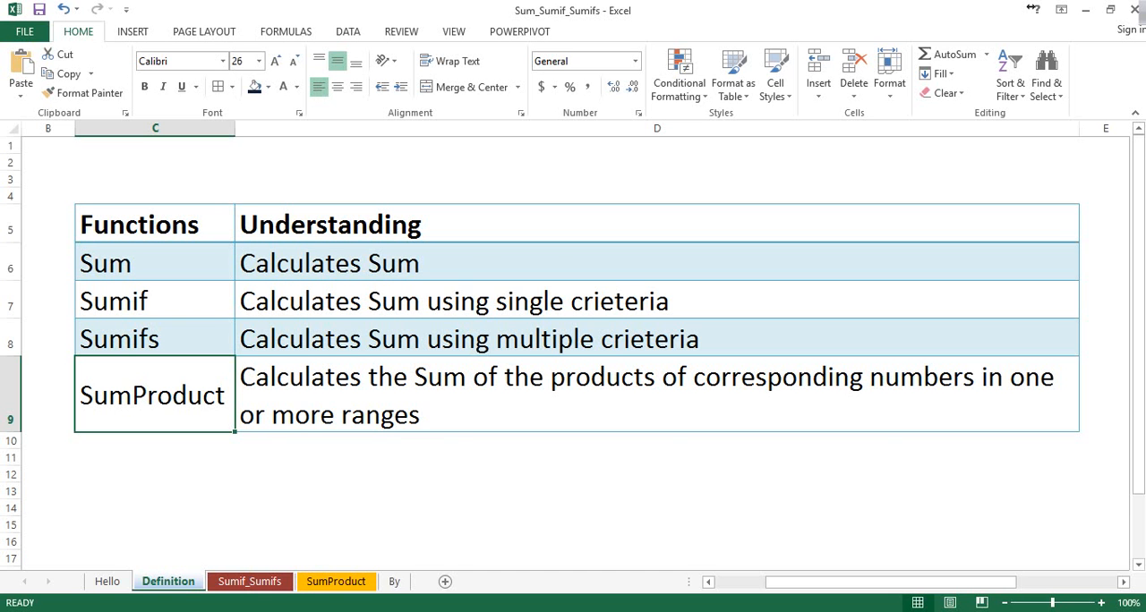
pyautogui.click(250, 581)
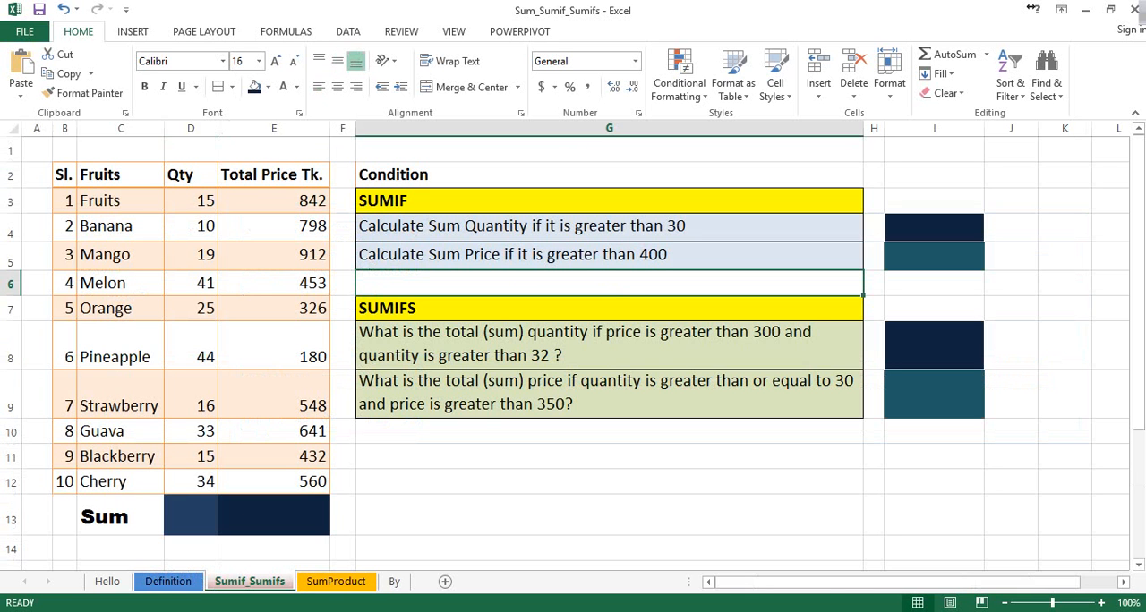
# Examine the fruit table's names, quantities and total prices in B2:E12
pyautogui.moveTo(120, 200); pyautogui.dragTo(120, 482)
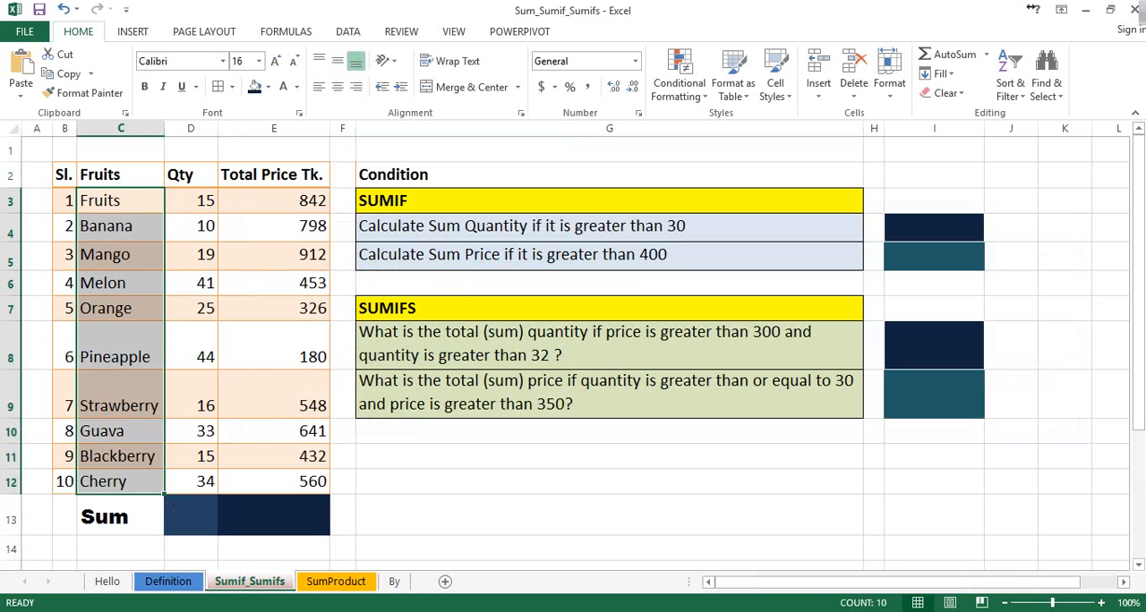
pyautogui.moveTo(191, 200); pyautogui.dragTo(191, 482)
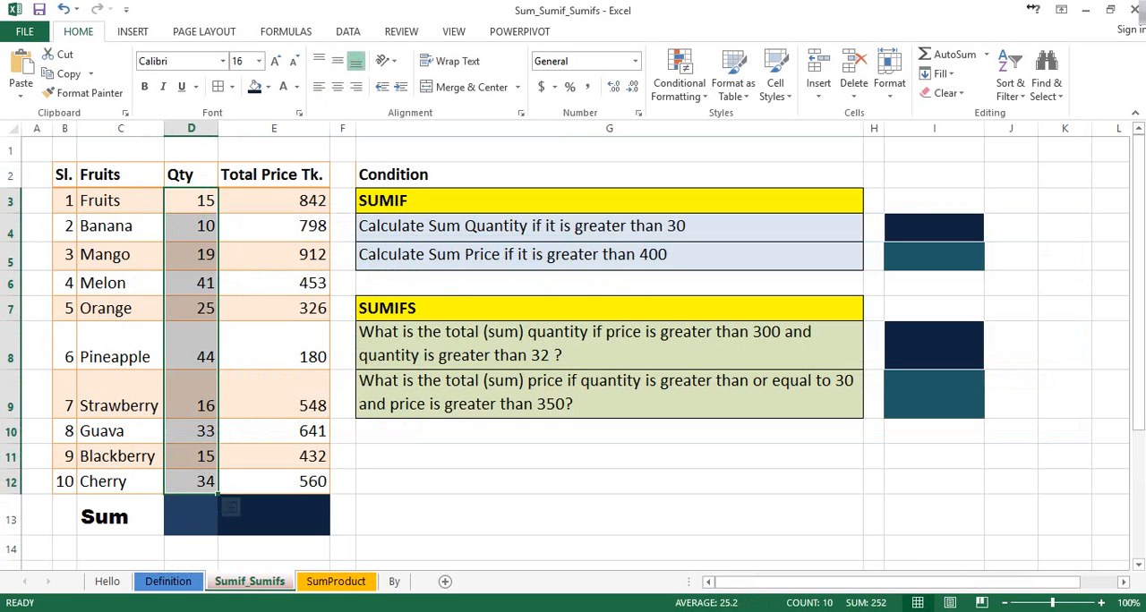
pyautogui.click(190, 201)
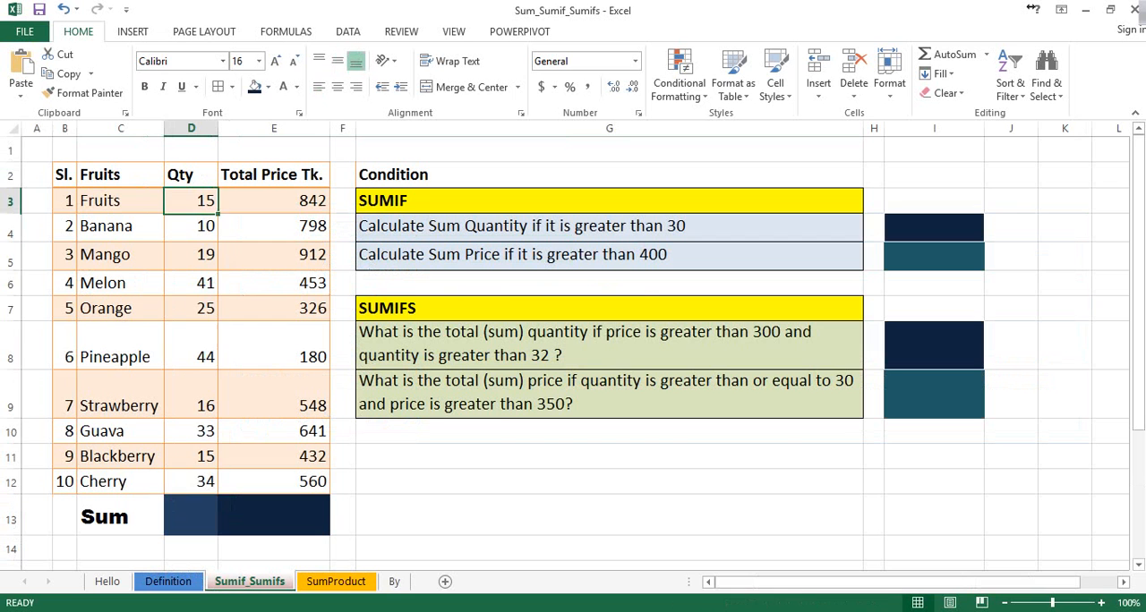
pyautogui.click(274, 201)
pyautogui.hotkey('shift', 'Down')
pyautogui.hotkey('shift', 'Down')
pyautogui.hotkey('shift', 'Down')
pyautogui.hotkey('shift', 'Down')
pyautogui.hotkey('shift', 'Down')
pyautogui.hotkey('shift', 'Down')
pyautogui.hotkey('shift', 'Down')
pyautogui.hotkey('shift', 'Down')
pyautogui.hotkey('shift', 'Down')
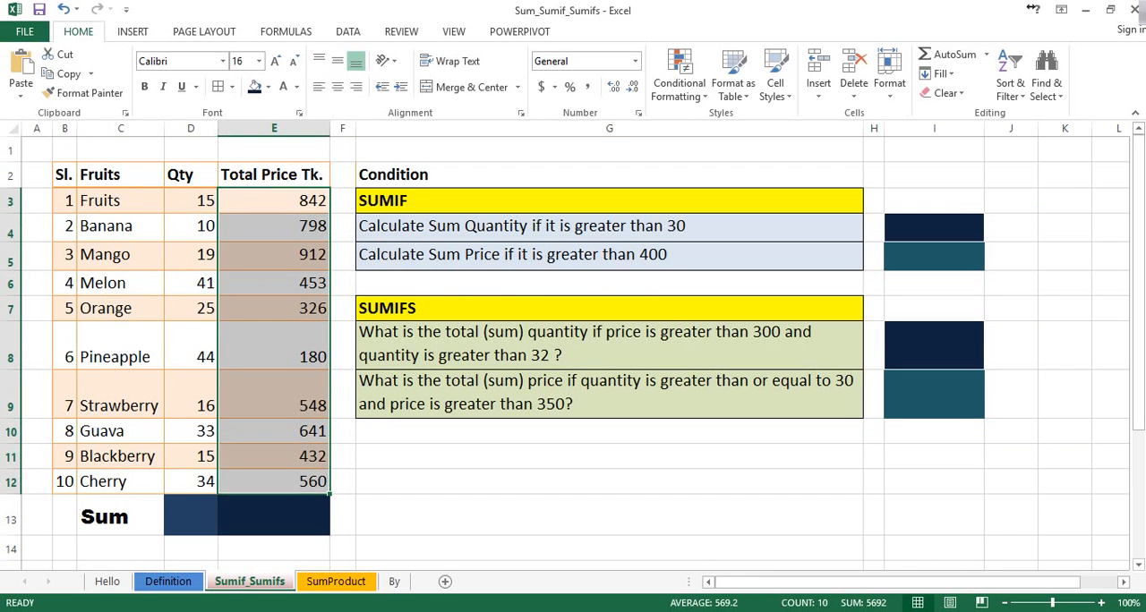
pyautogui.moveTo(65, 175); pyautogui.dragTo(274, 483)
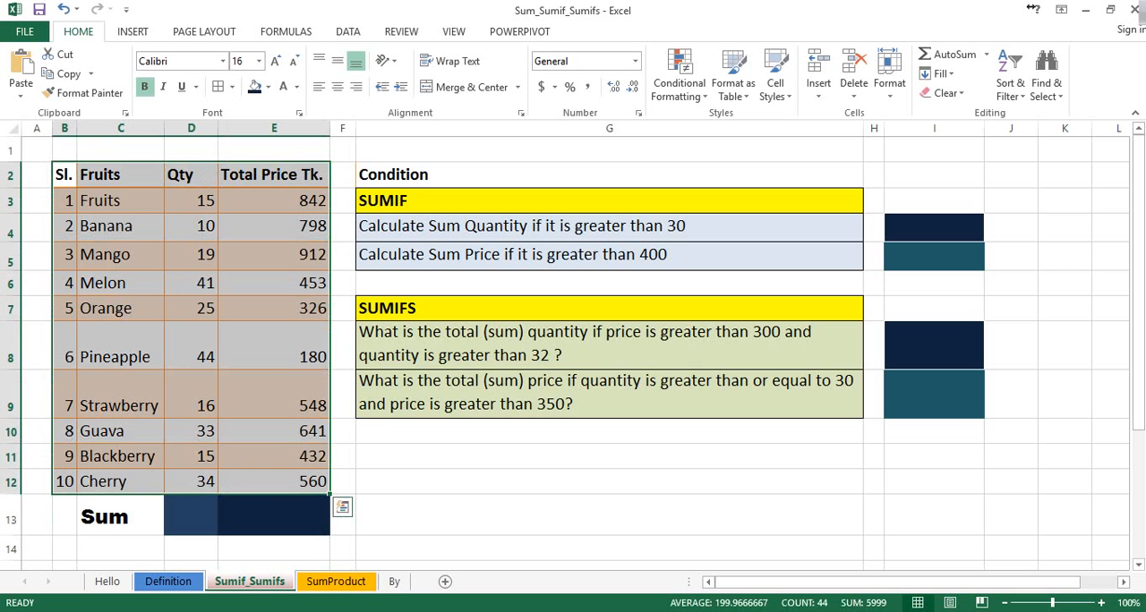
# Enter a SUM formula in cell D13 that totals the quantities in D3:D12
pyautogui.click(190, 516)
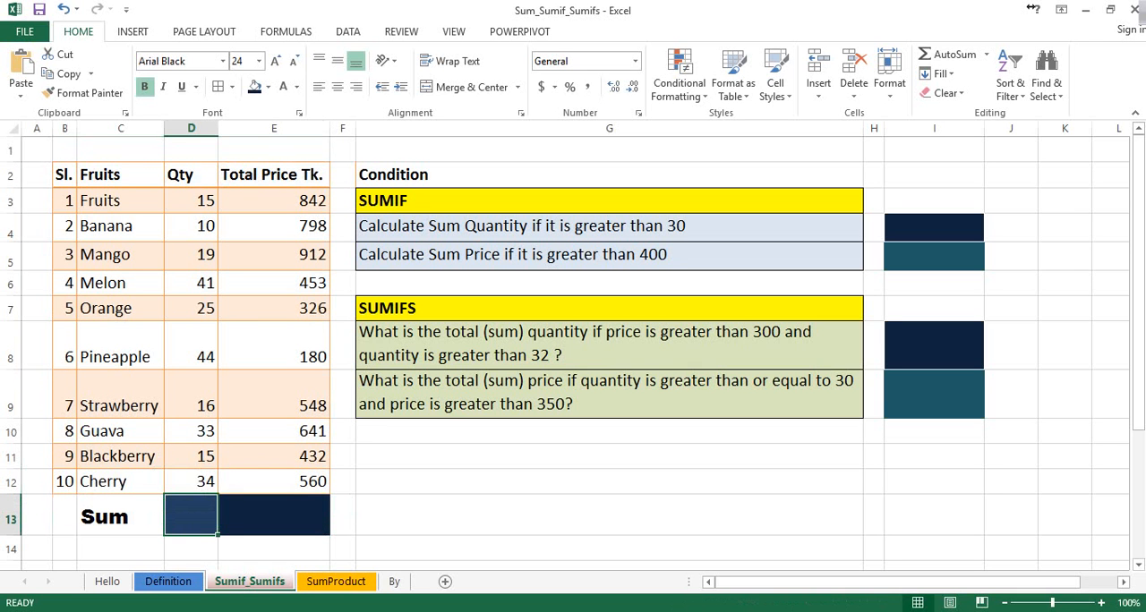
pyautogui.write('=sum')
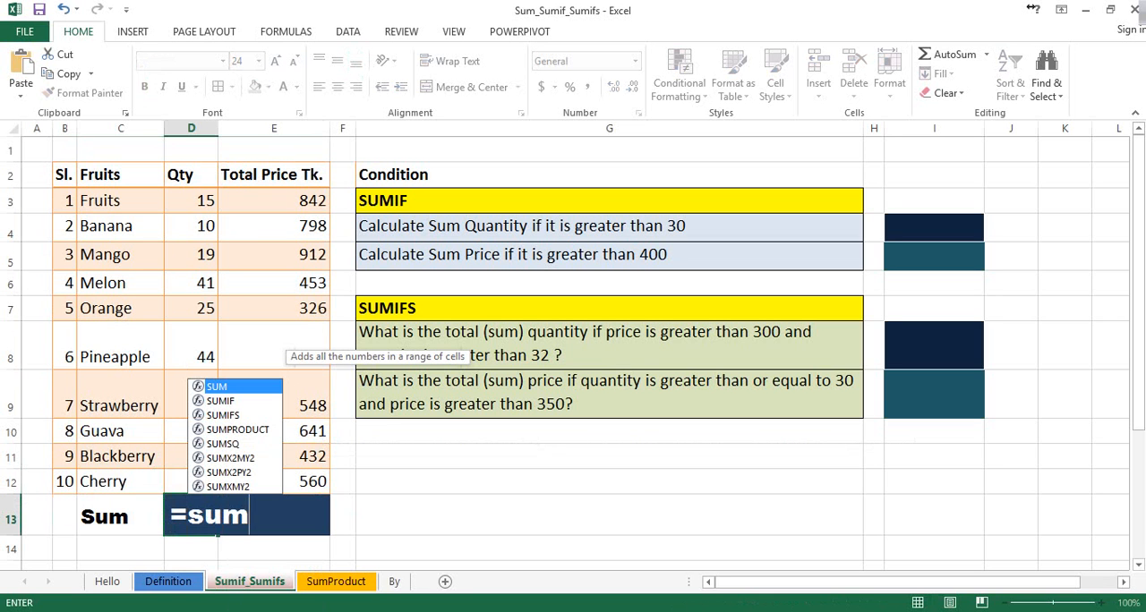
pyautogui.press('Tab')
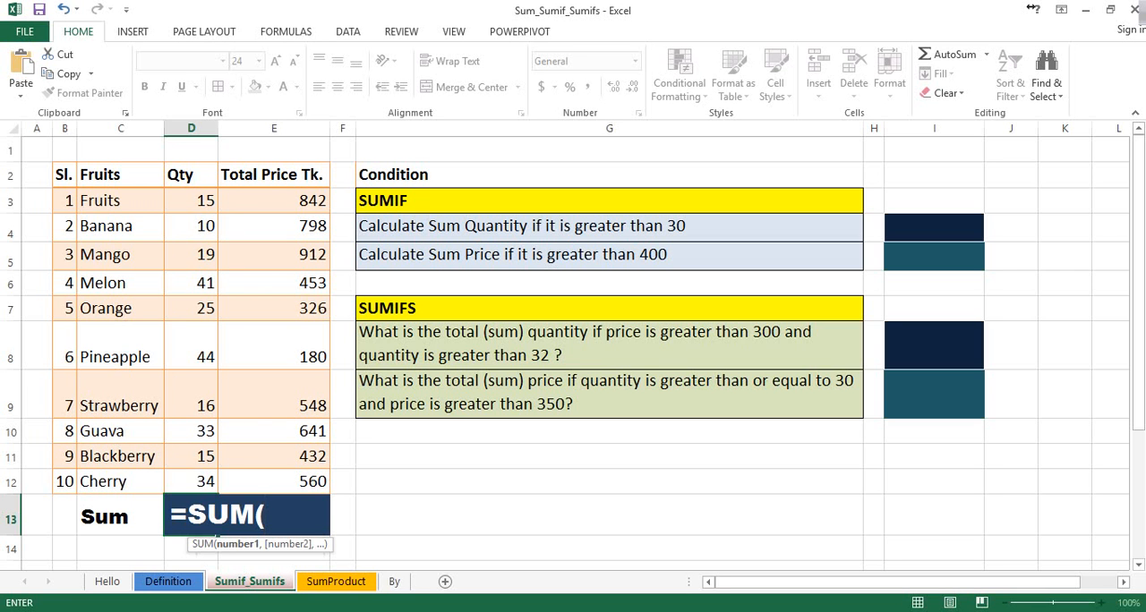
pyautogui.moveTo(190, 201); pyautogui.dragTo(174, 485)
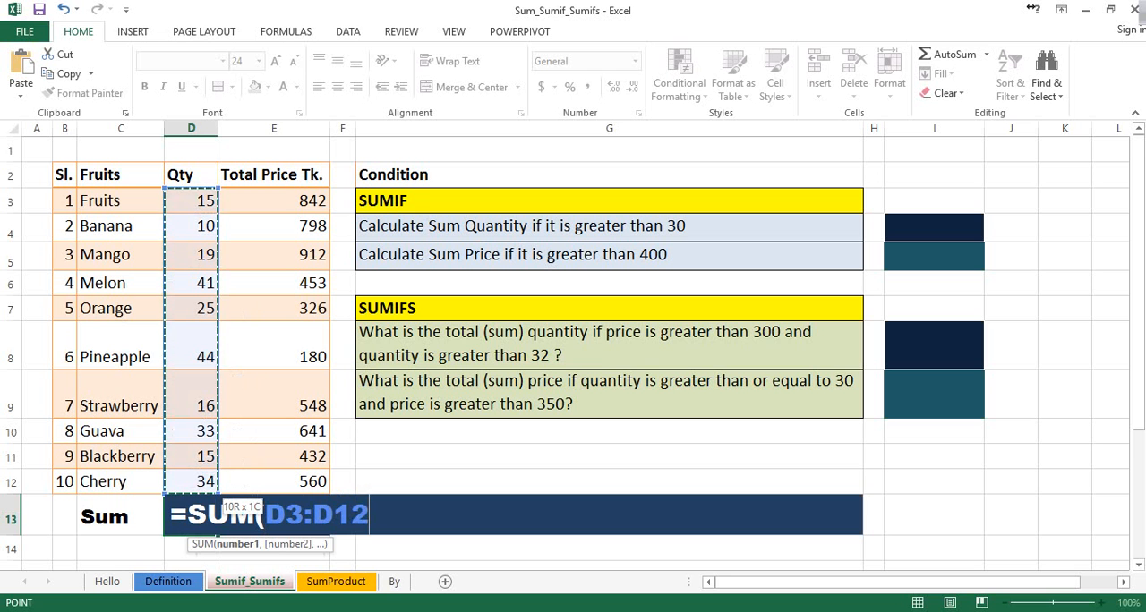
pyautogui.write(')')
pyautogui.press('Return')
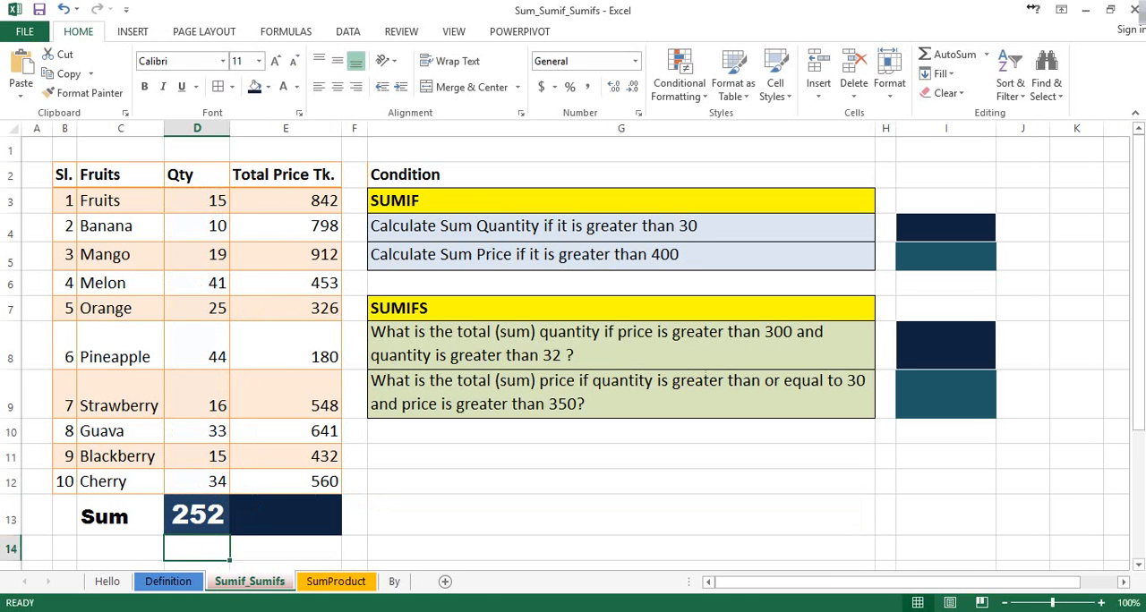
# Enter a SUM formula in cell E13 that totals the prices in E3:E12
pyautogui.press('Up')
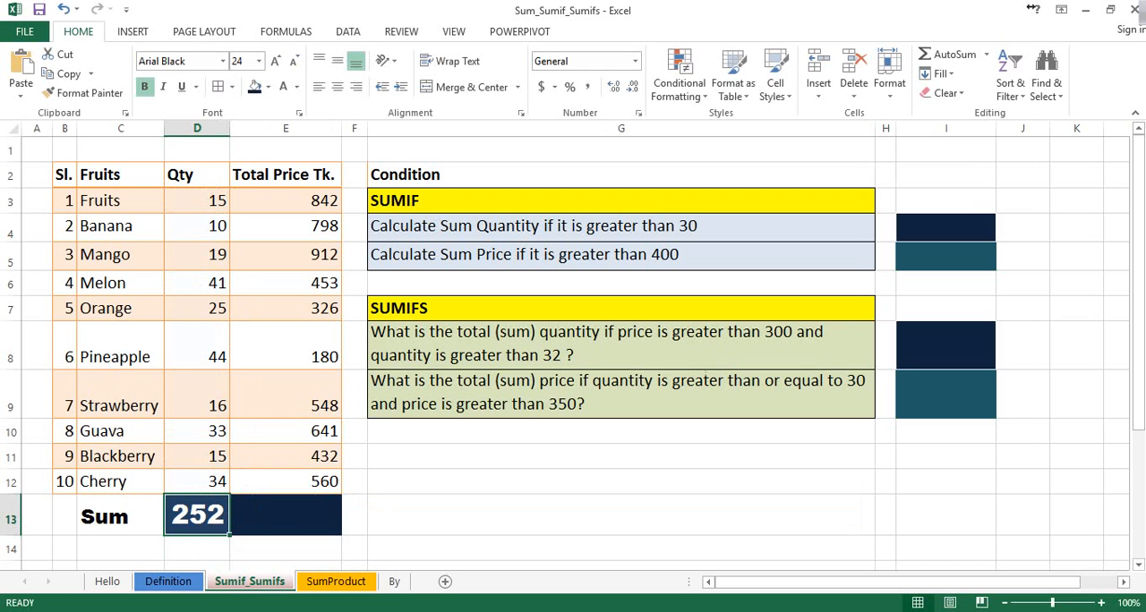
pyautogui.press('Right')
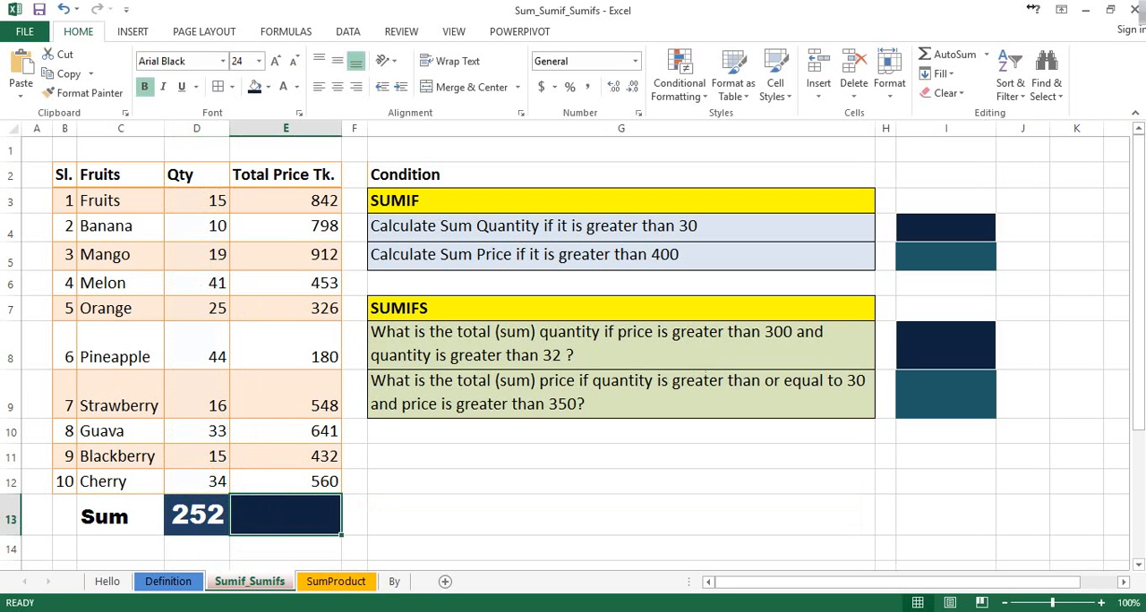
pyautogui.write('=')
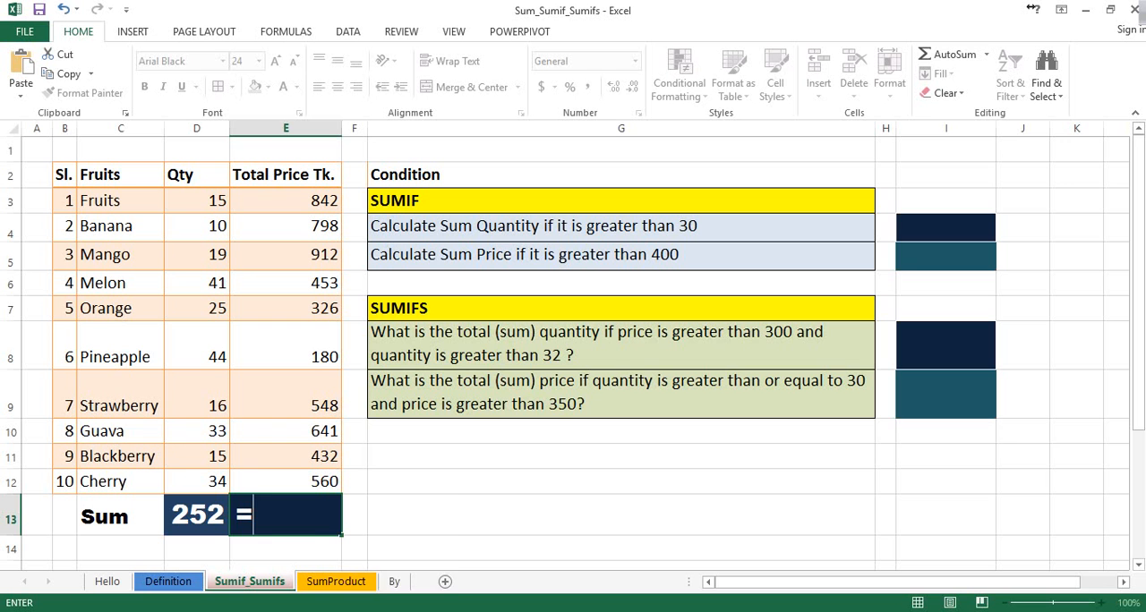
pyautogui.write('sum')
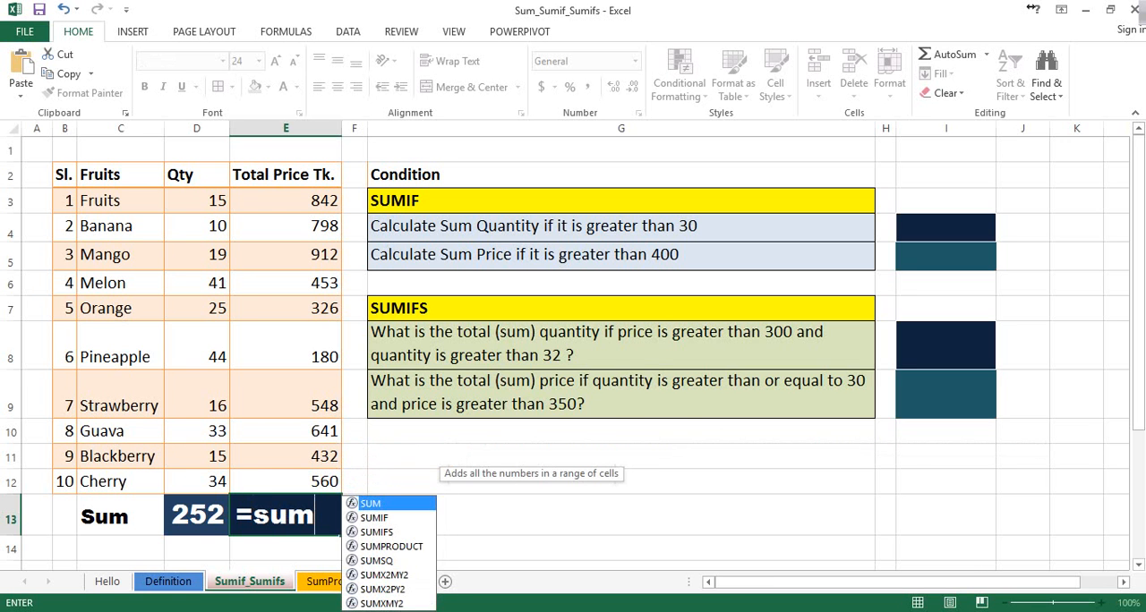
pyautogui.press('Tab')
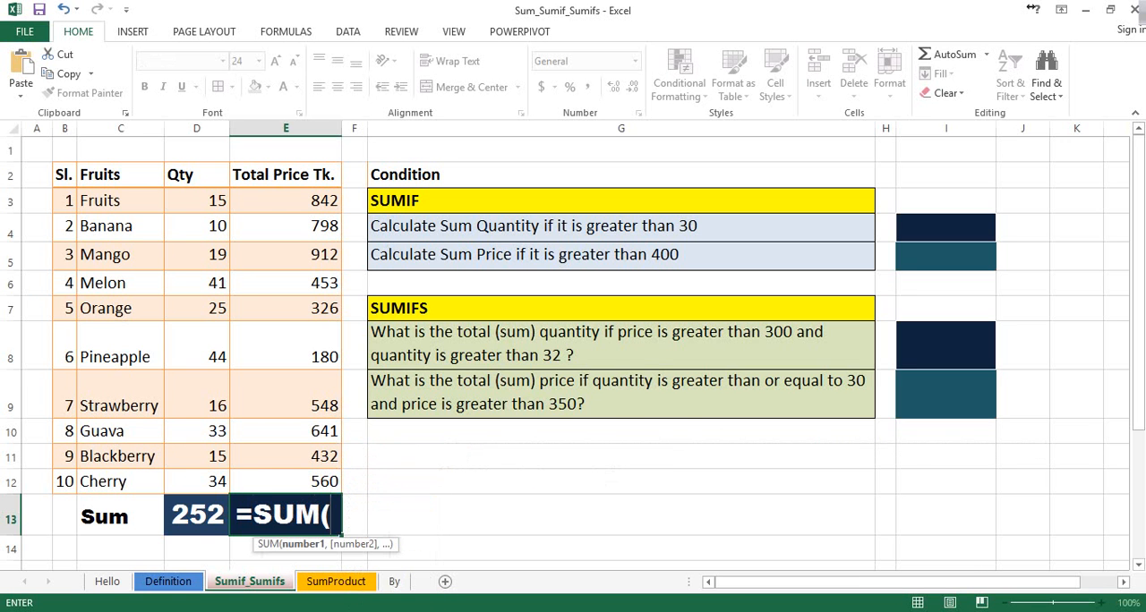
pyautogui.moveTo(287, 200); pyautogui.dragTo(333, 494)
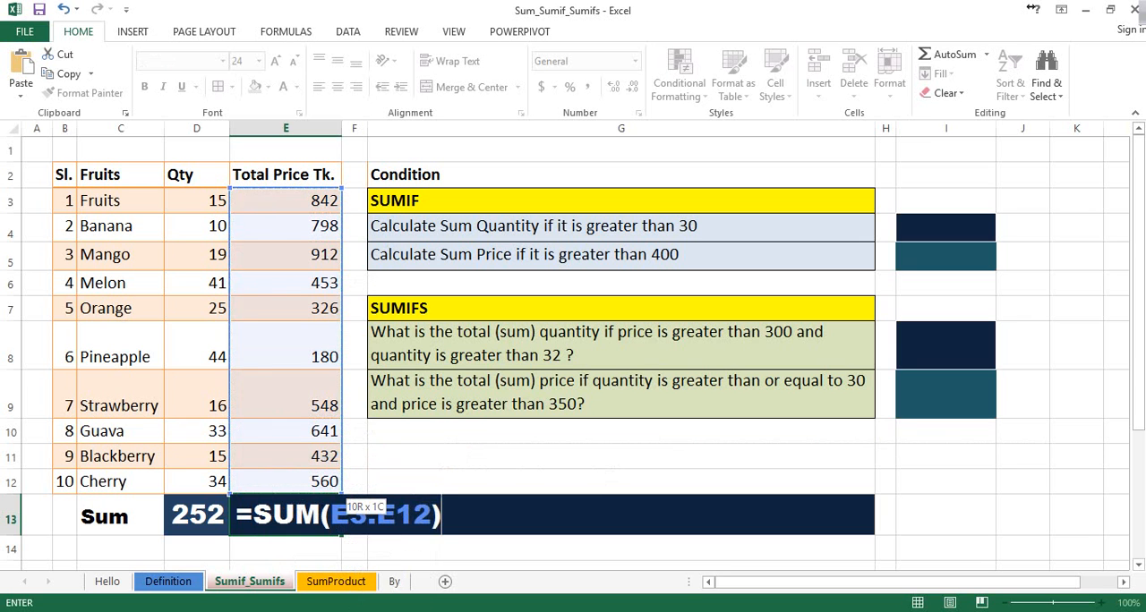
pyautogui.press('Return')
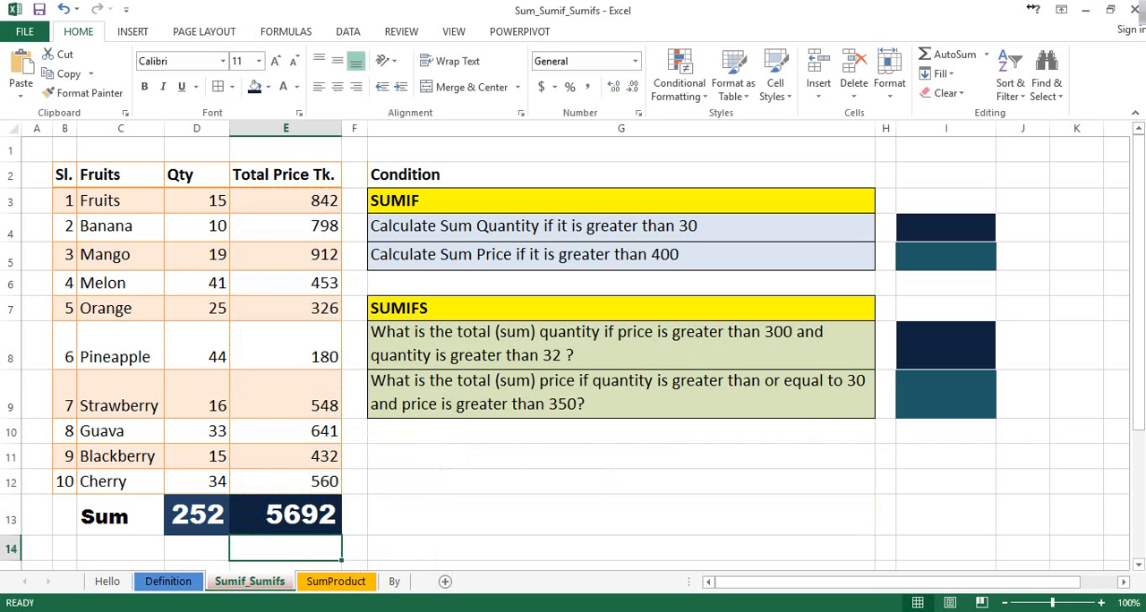
pyautogui.moveTo(121, 200); pyautogui.dragTo(121, 482)
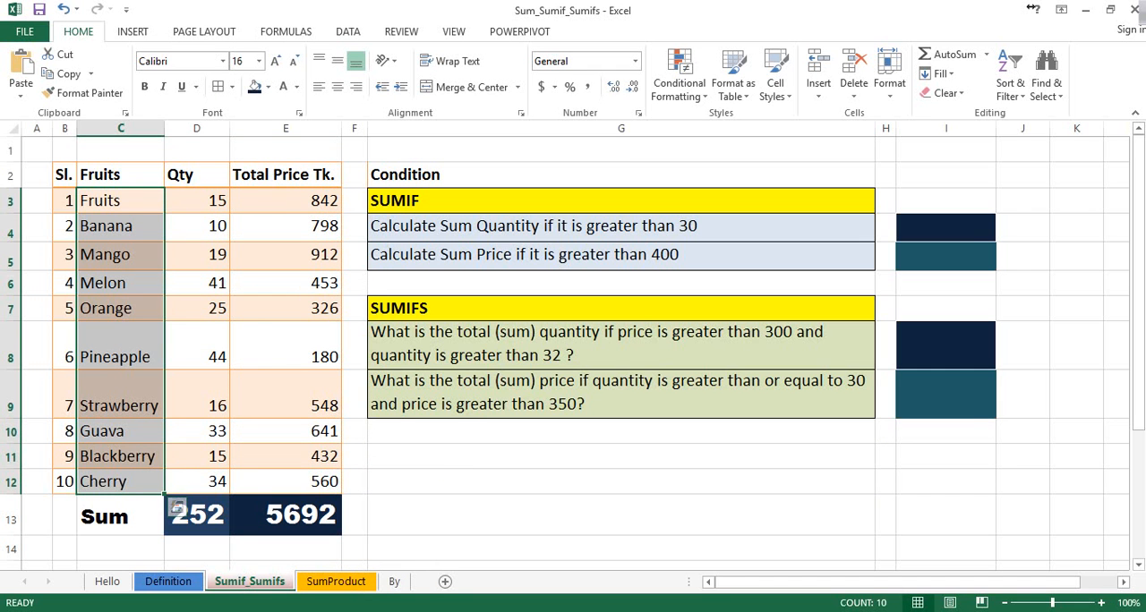
pyautogui.click(260, 510)
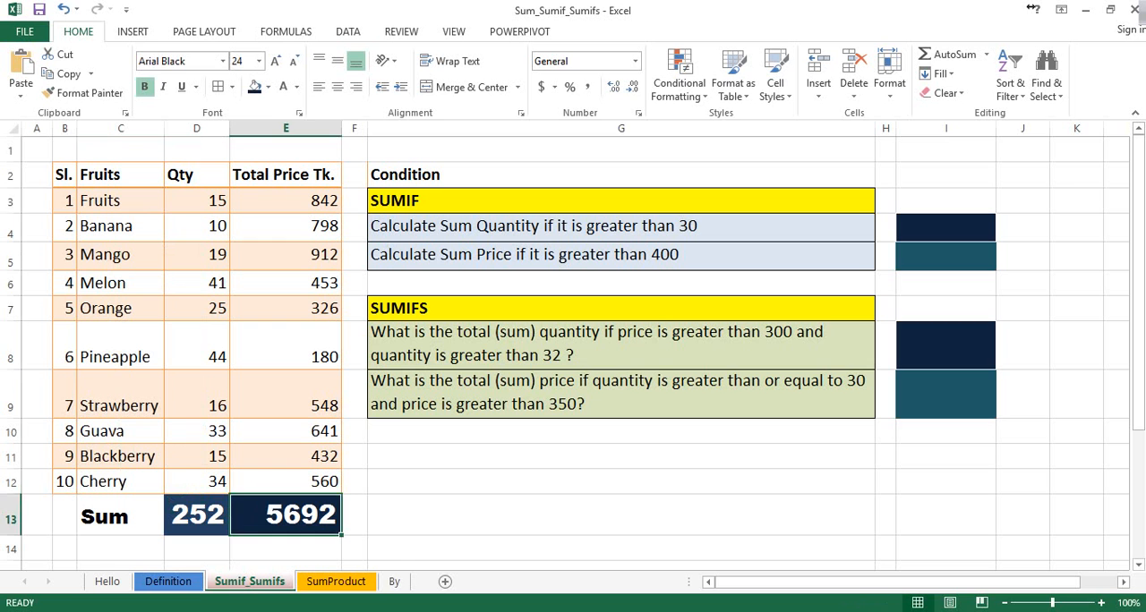
pyautogui.click(621, 200)
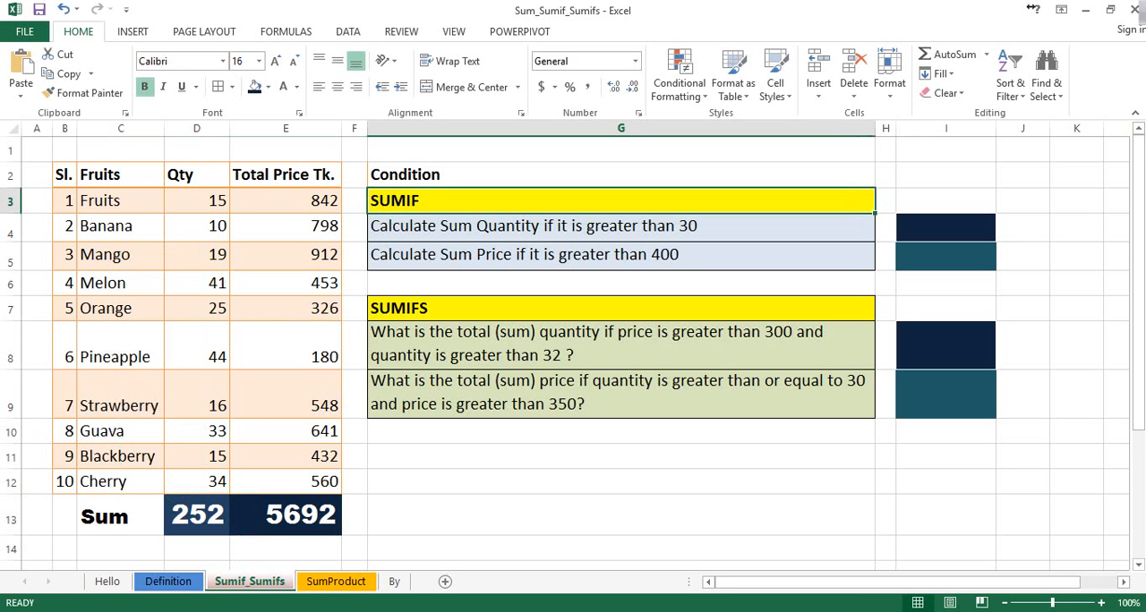
# Enter the formula =SUMIF(D3:D12,">30") in cell I4 to sum the quantities greater than 30
pyautogui.click(620, 228)
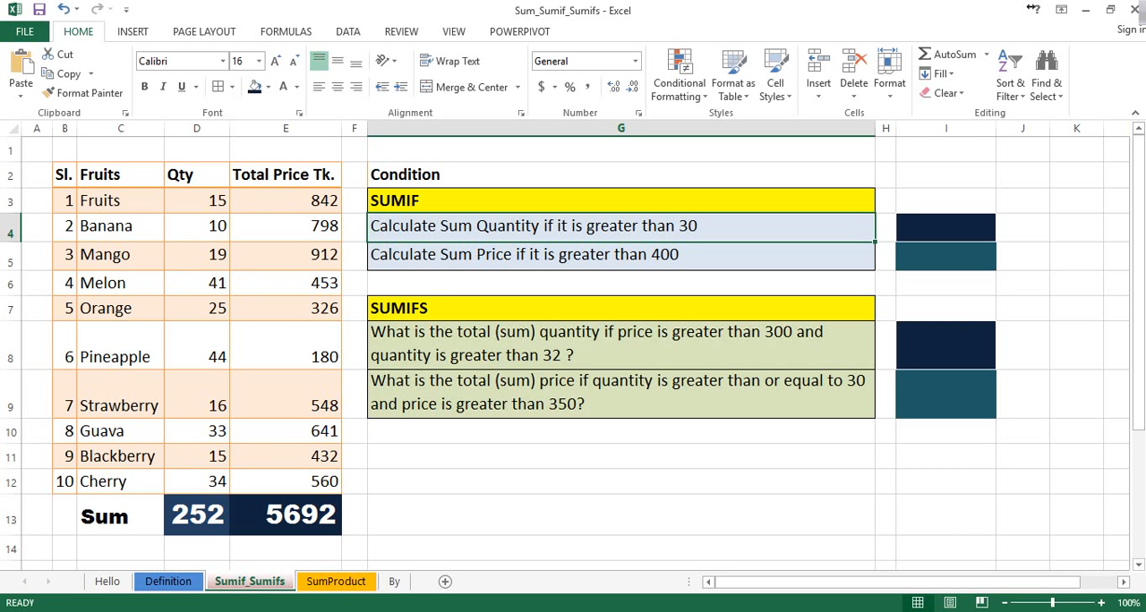
pyautogui.press('Right')
pyautogui.press('Right')
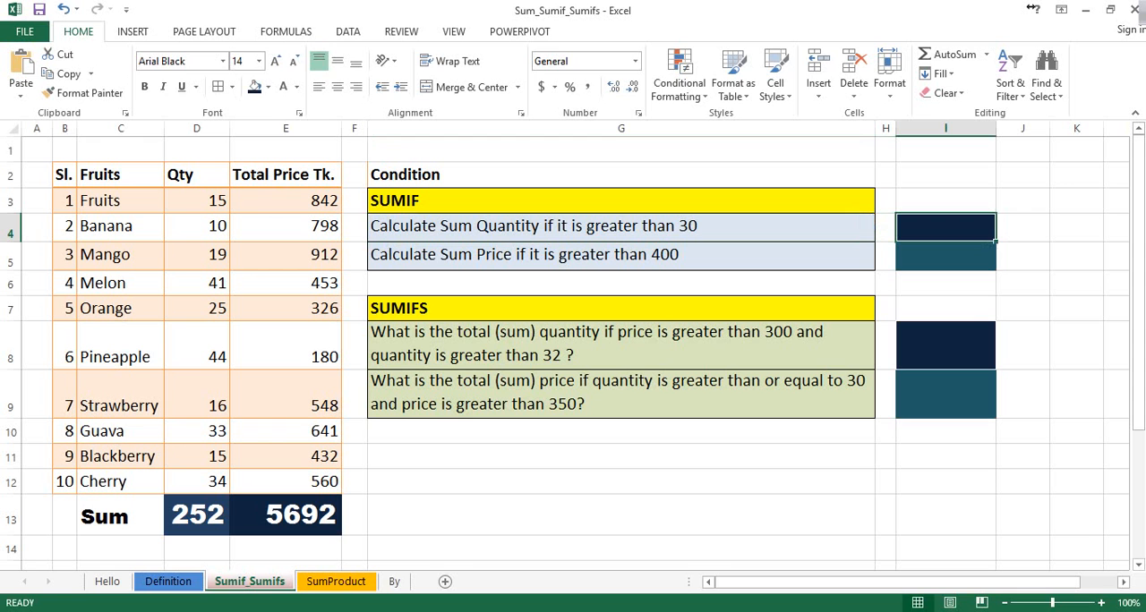
pyautogui.write('=')
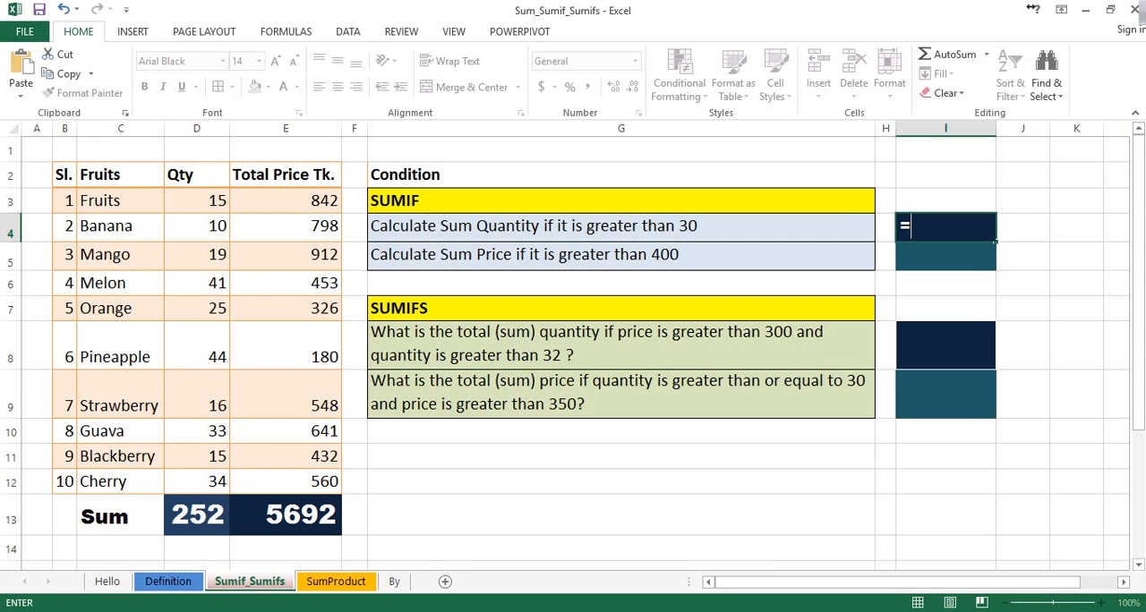
pyautogui.write('sum')
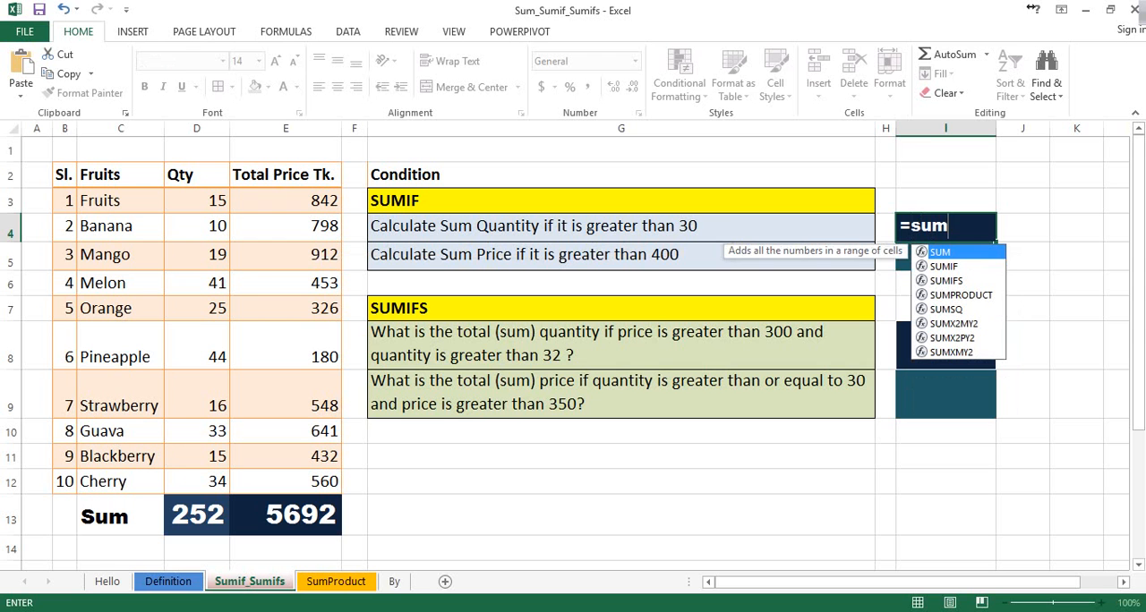
pyautogui.press('Down')
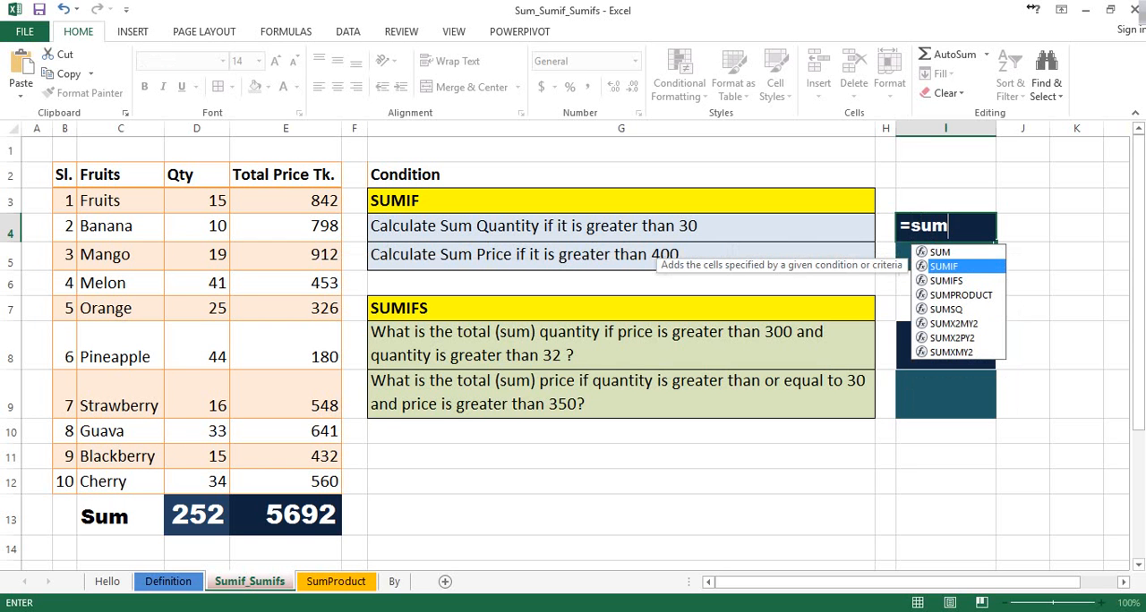
pyautogui.press('Tab')
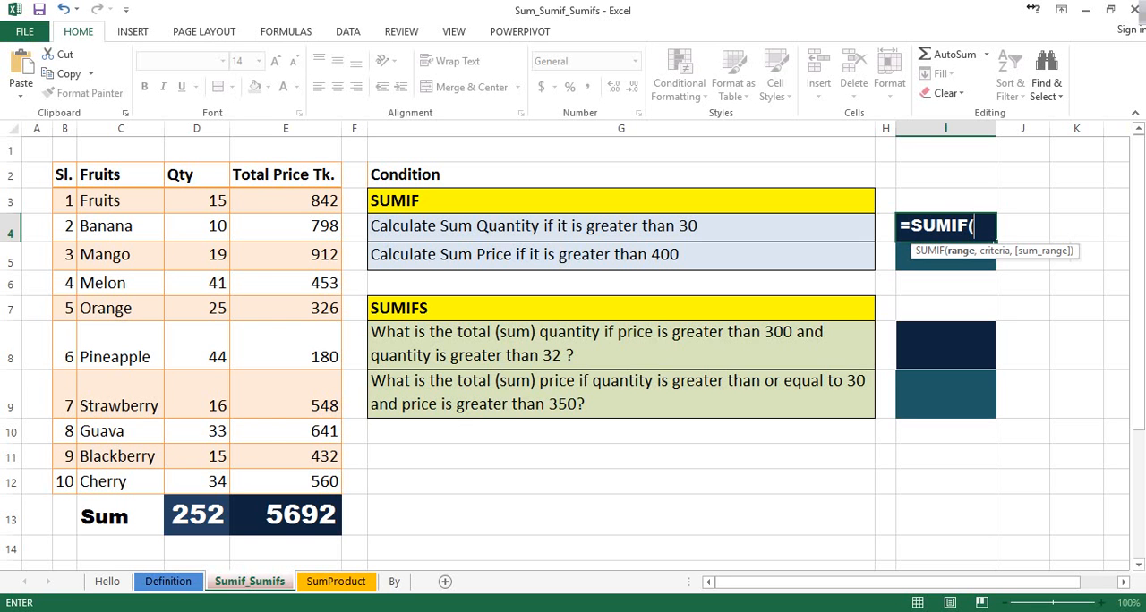
pyautogui.moveTo(197, 201); pyautogui.dragTo(213, 490)
pyautogui.write(',')
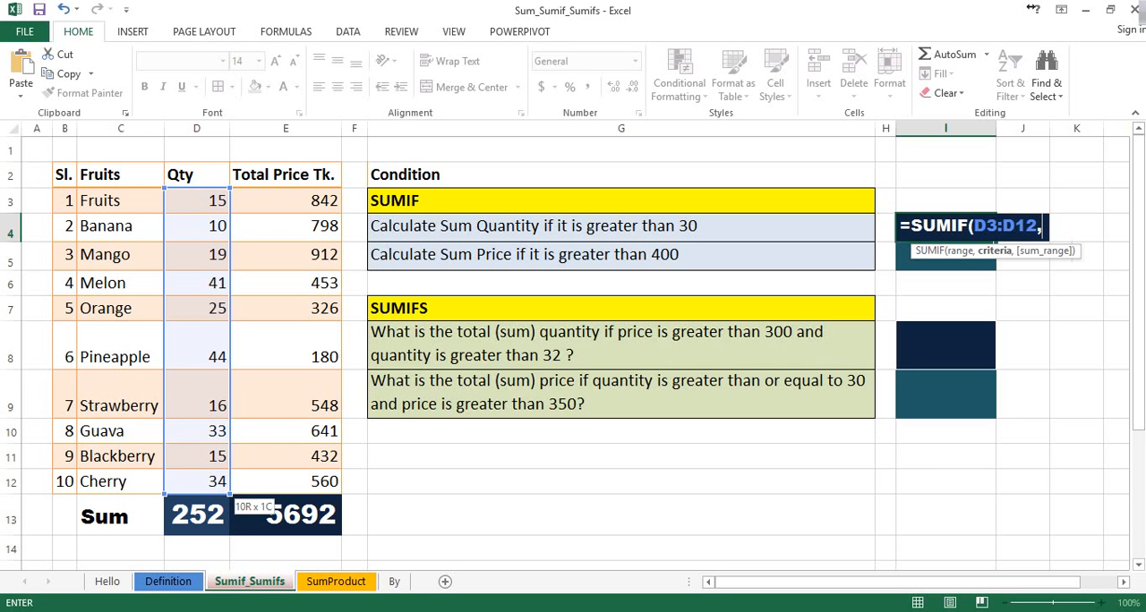
pyautogui.write('"')
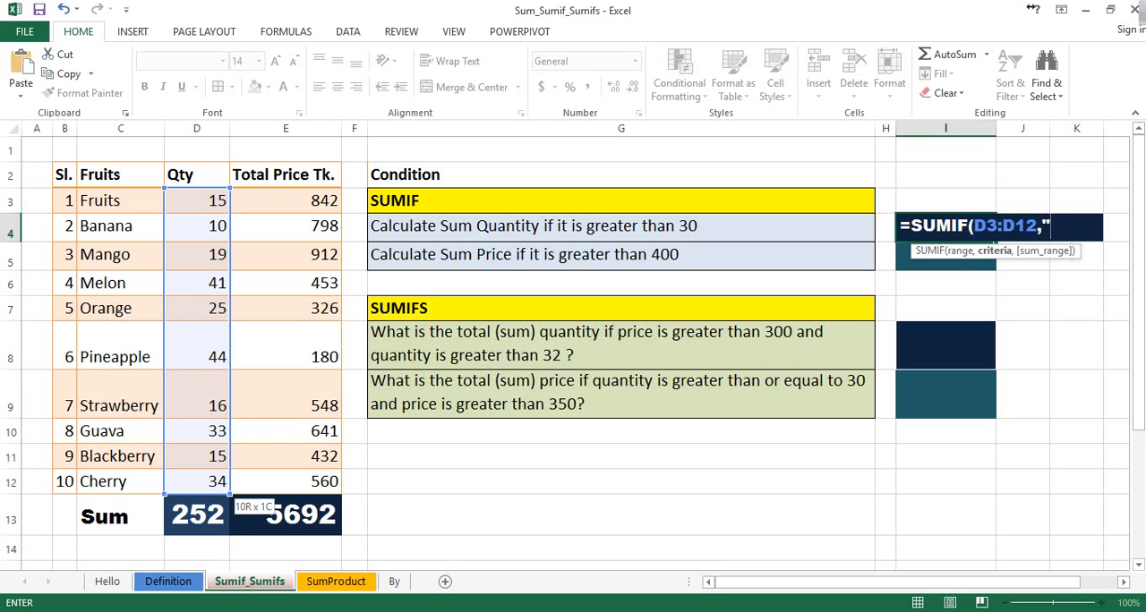
pyautogui.write('>30")')
pyautogui.press('Return')
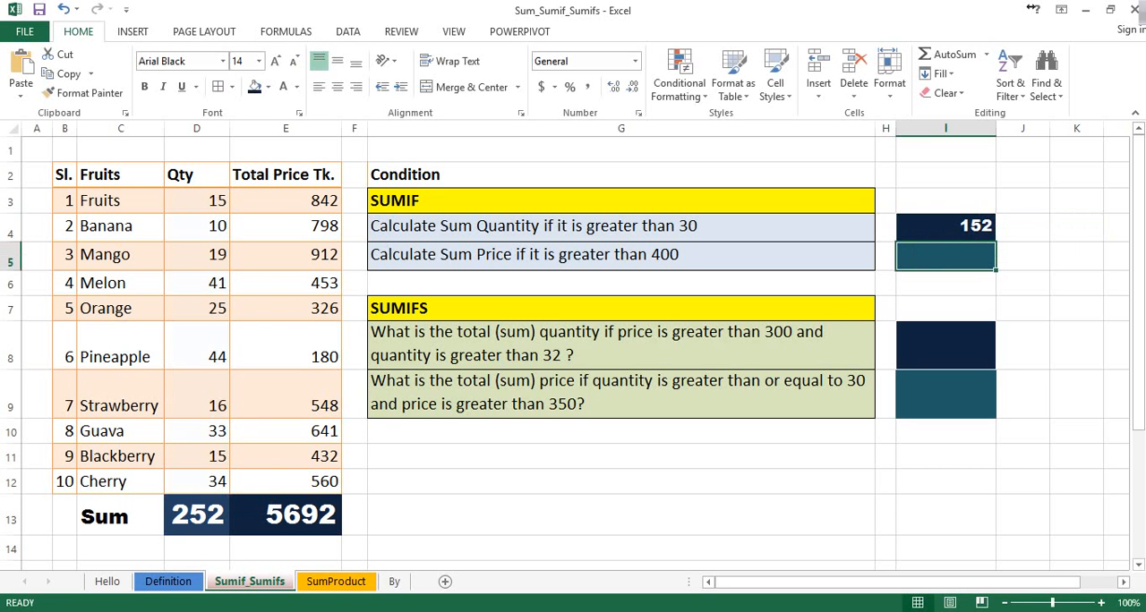
pyautogui.click(946, 227)
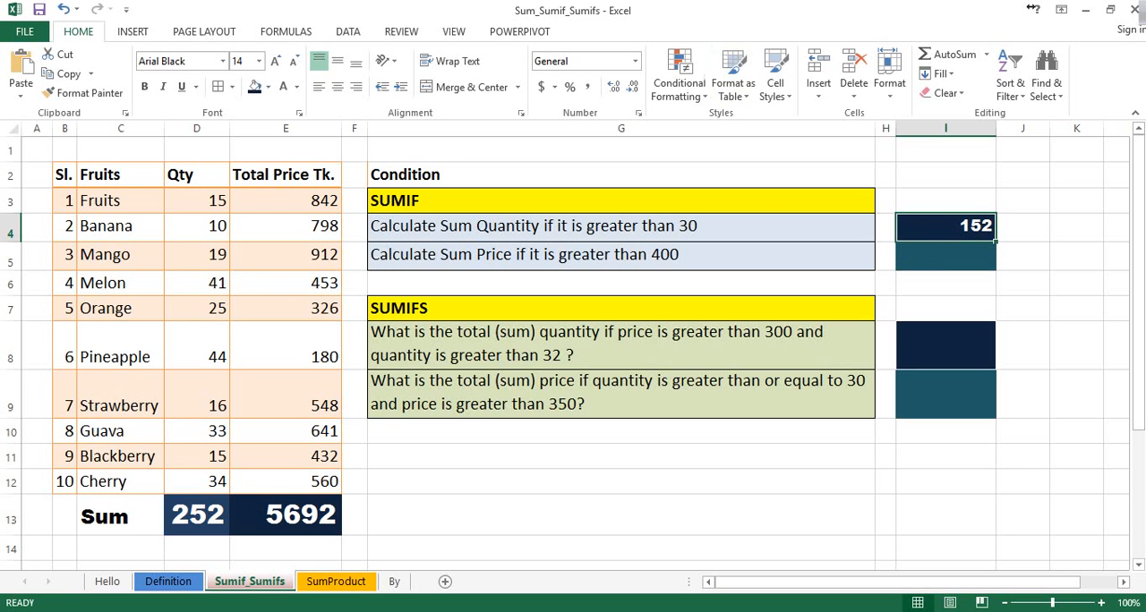
pyautogui.moveTo(197, 200); pyautogui.dragTo(197, 484)
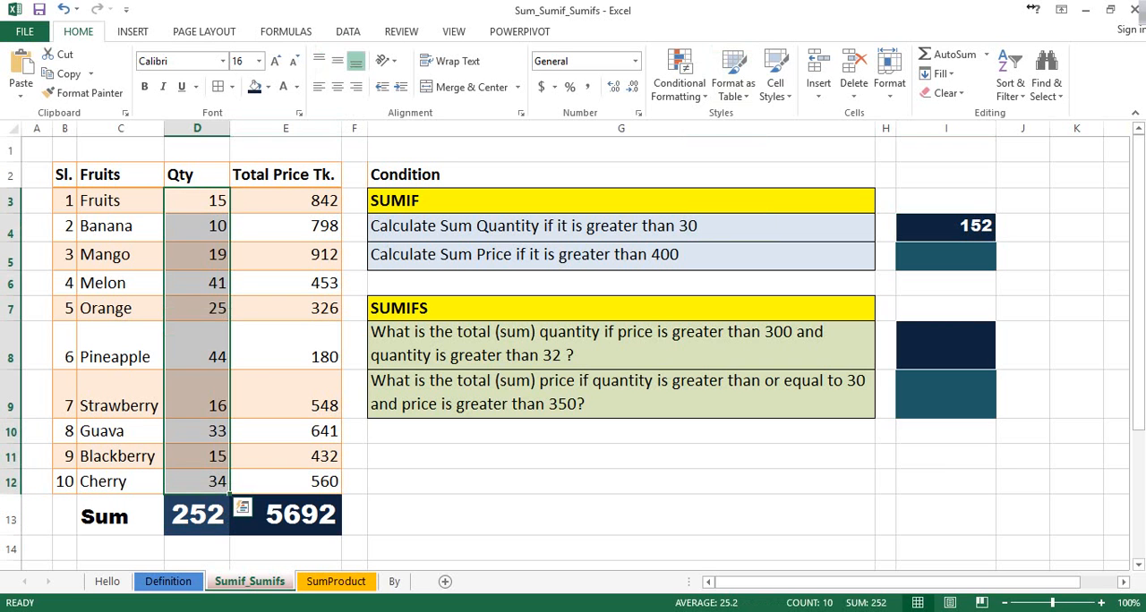
pyautogui.click(355, 345)
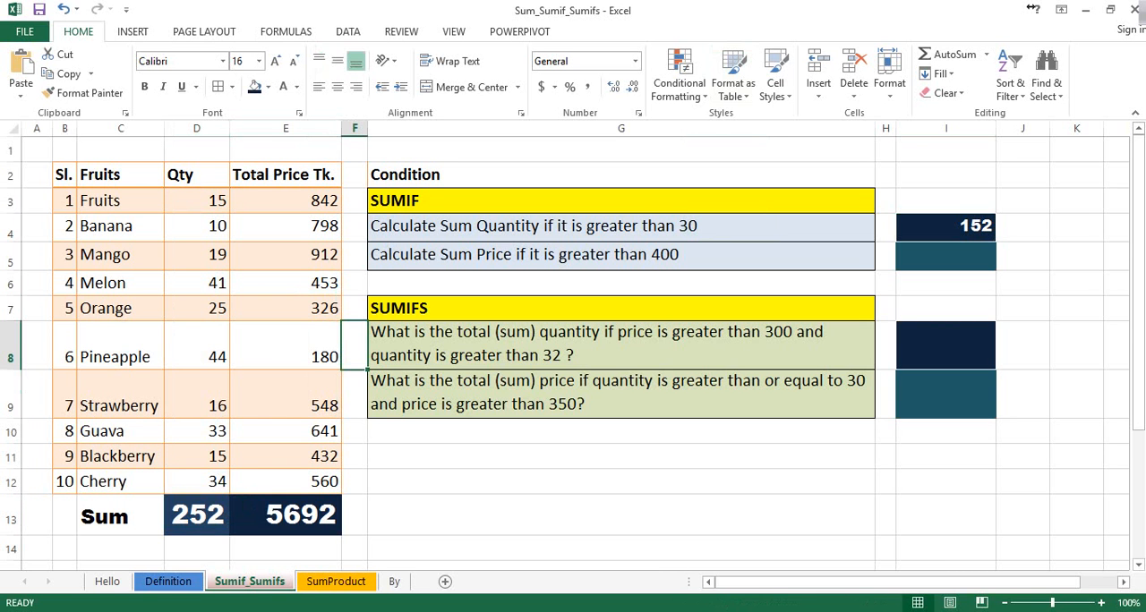
# Select the quantities greater than 30 in D6, D8, D10 and D12 together to check their sum against cell I4
pyautogui.keyDown('ctrl'); pyautogui.click(197, 283); pyautogui.keyUp('ctrl')
pyautogui.keyDown('ctrl'); pyautogui.click(197, 346); pyautogui.keyUp('ctrl')
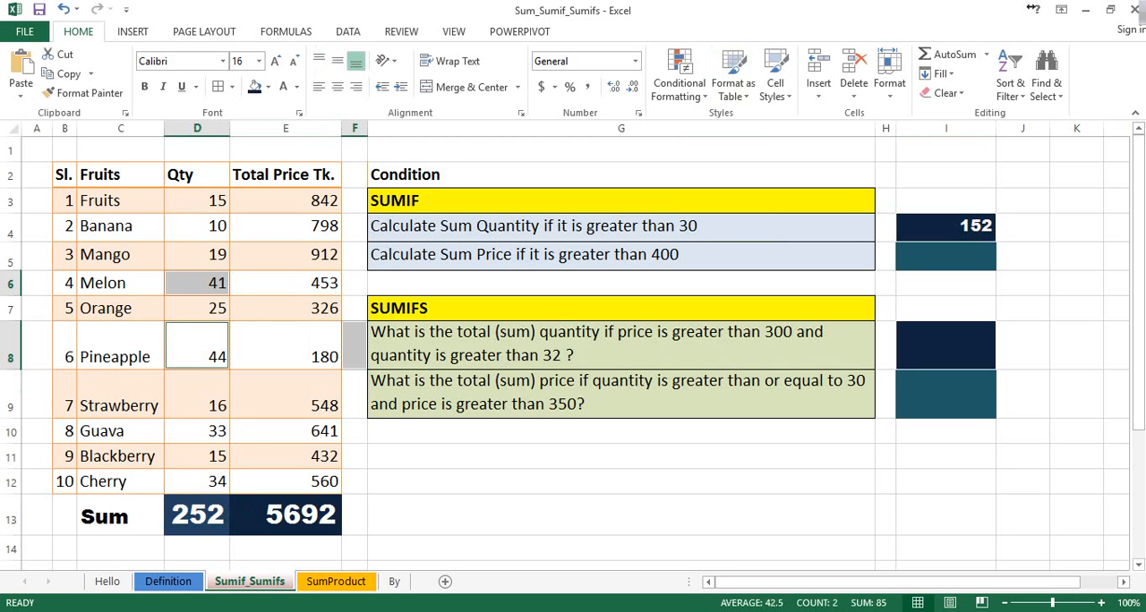
pyautogui.keyDown('ctrl'); pyautogui.click(197, 431); pyautogui.keyUp('ctrl')
pyautogui.keyDown('ctrl'); pyautogui.click(197, 481); pyautogui.keyUp('ctrl')
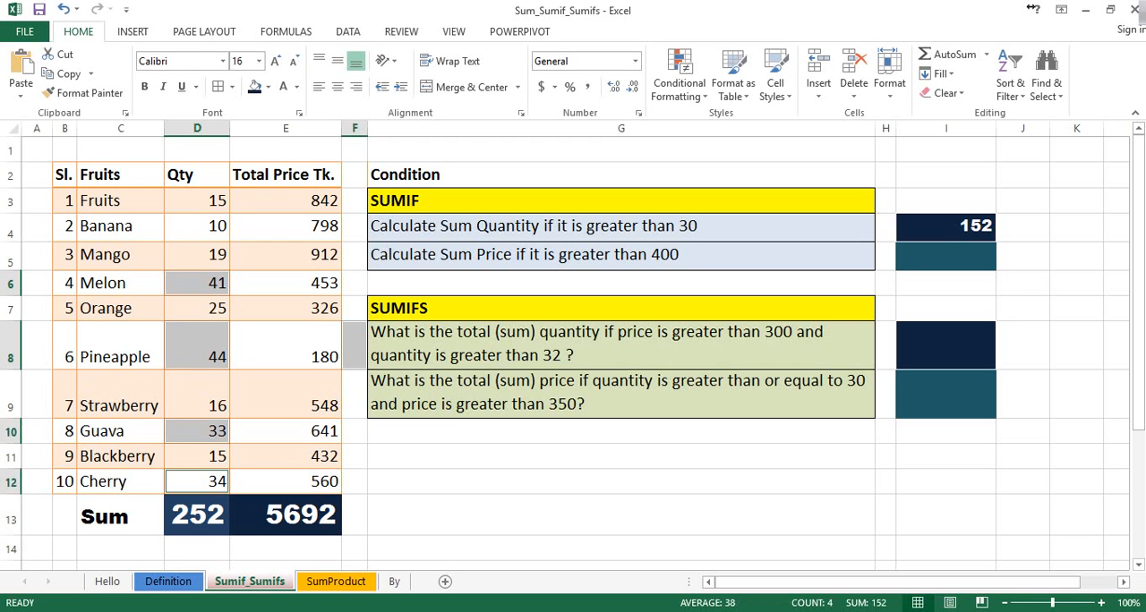
# Enter the formula =SUMIF(E3:E12,">400") in cell I5 to sum the prices greater than 400
pyautogui.click(945, 257)
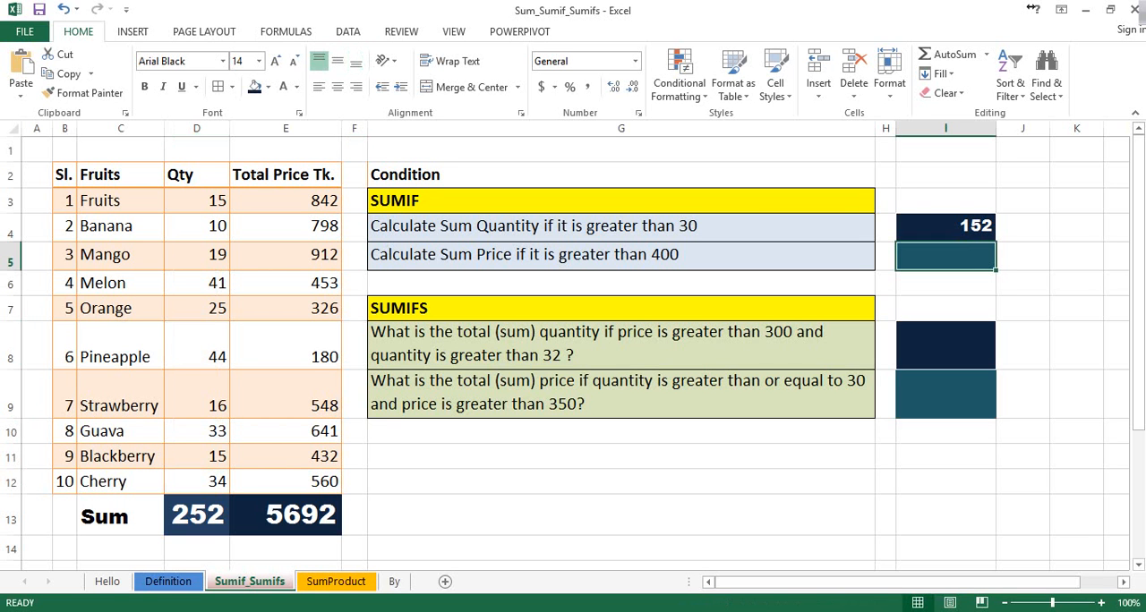
pyautogui.click(591, 256)
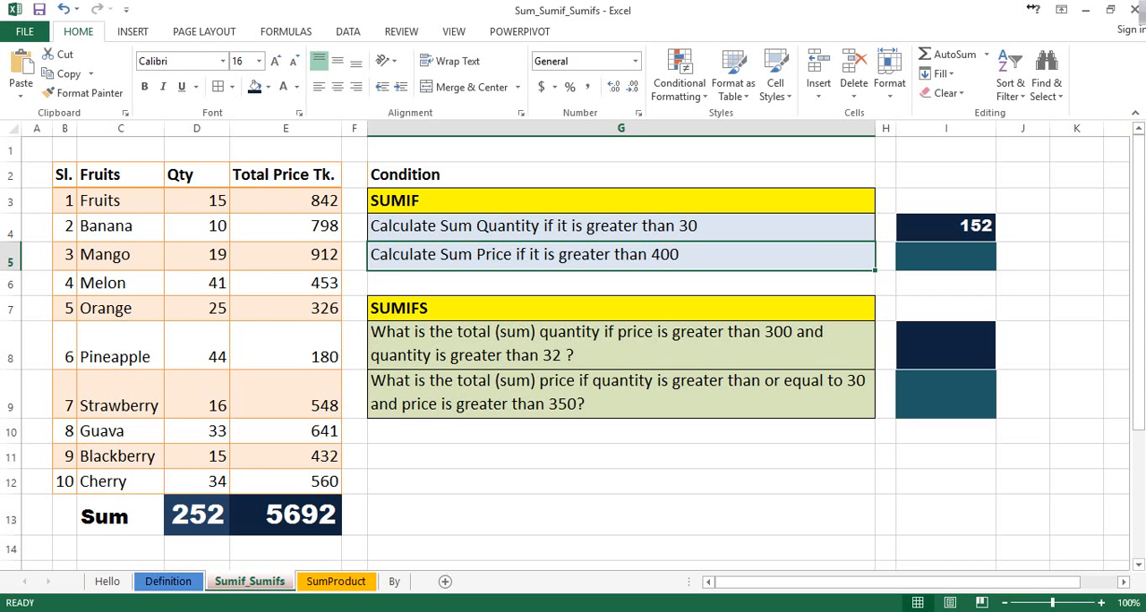
pyautogui.click(945, 257)
pyautogui.write('=sum')
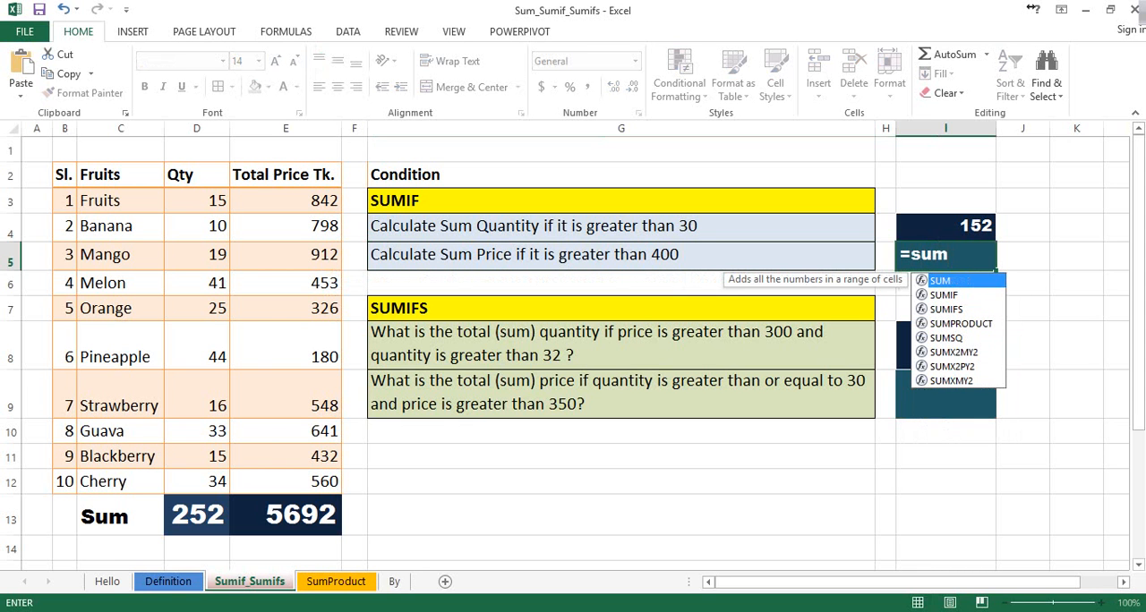
pyautogui.press('Down')
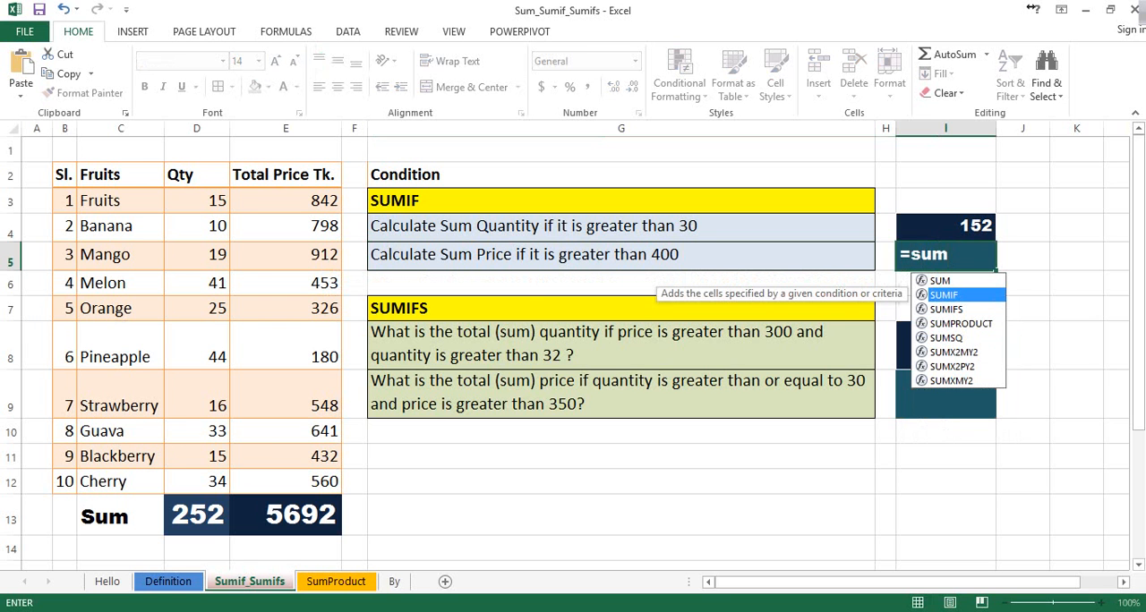
pyautogui.press('Tab')
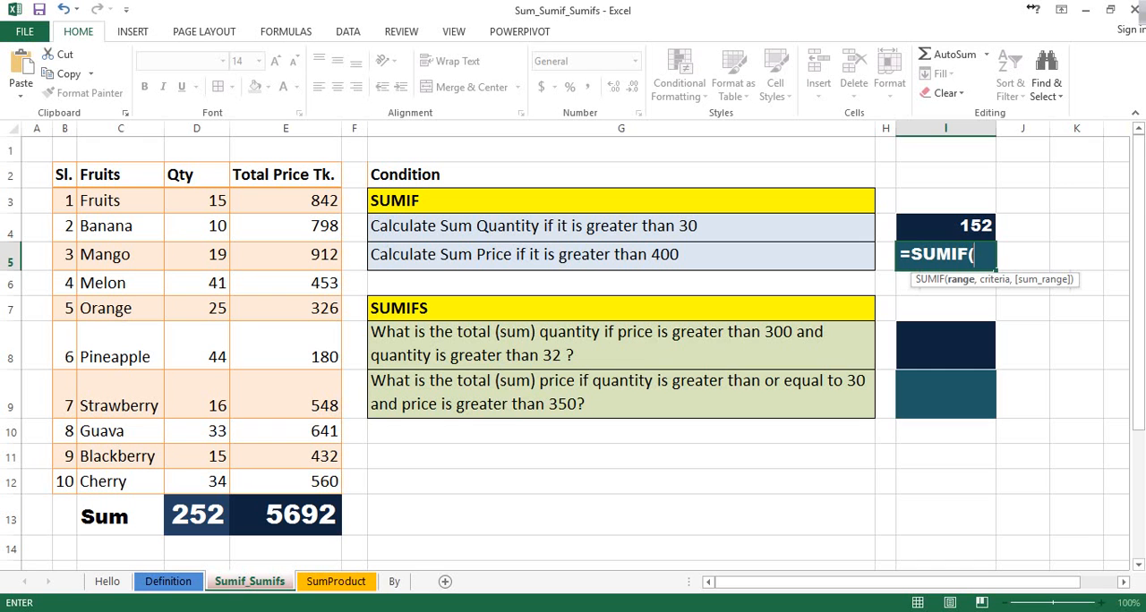
pyautogui.moveTo(286, 200); pyautogui.dragTo(306, 483)
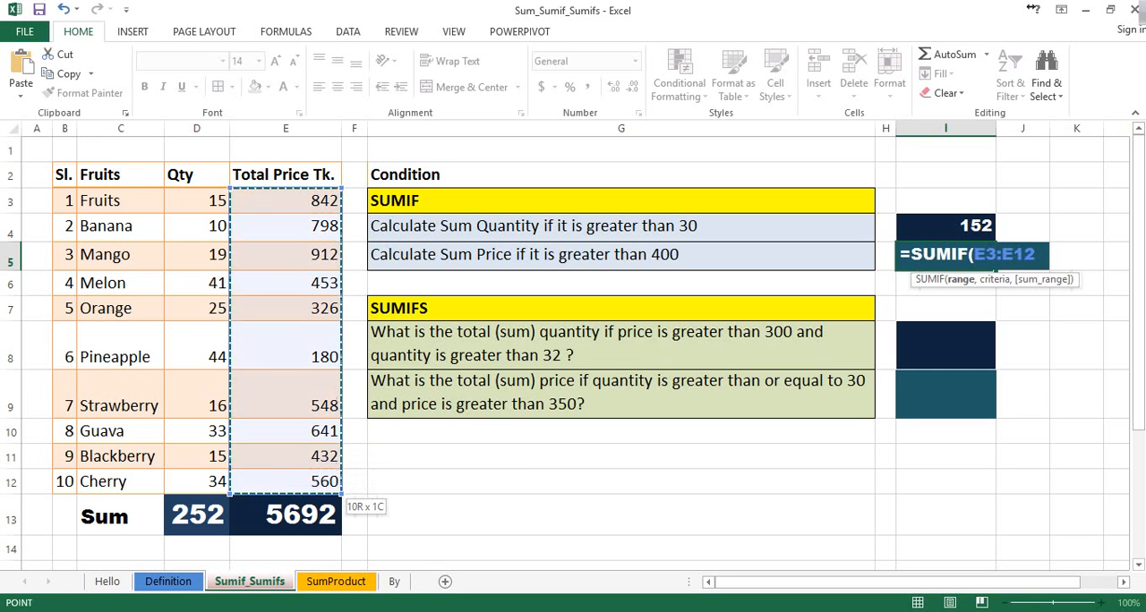
pyautogui.write(',')
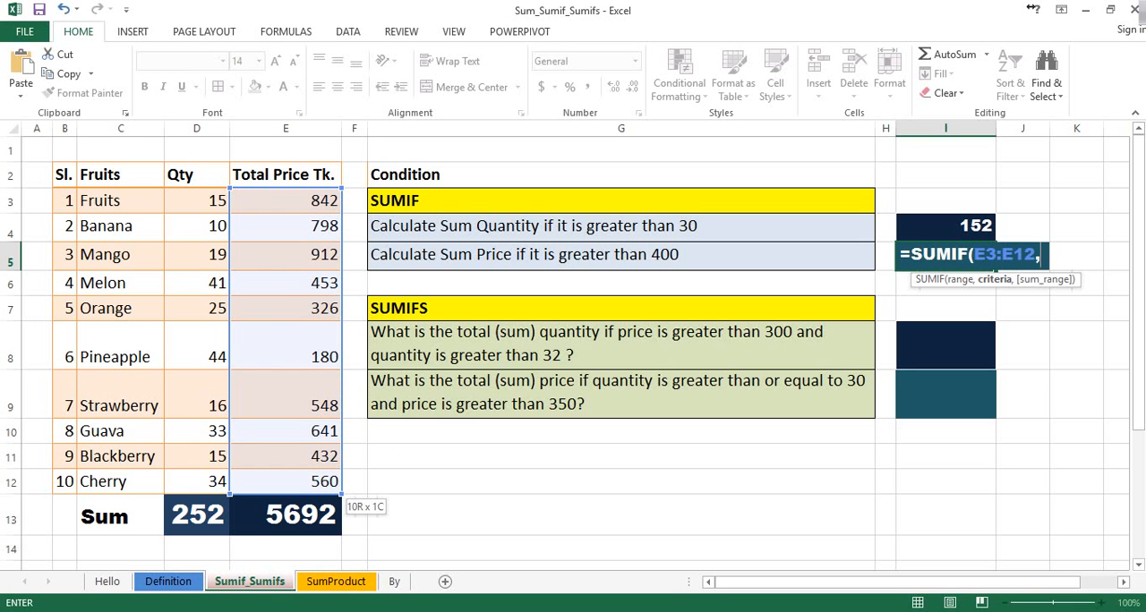
pyautogui.write('">')
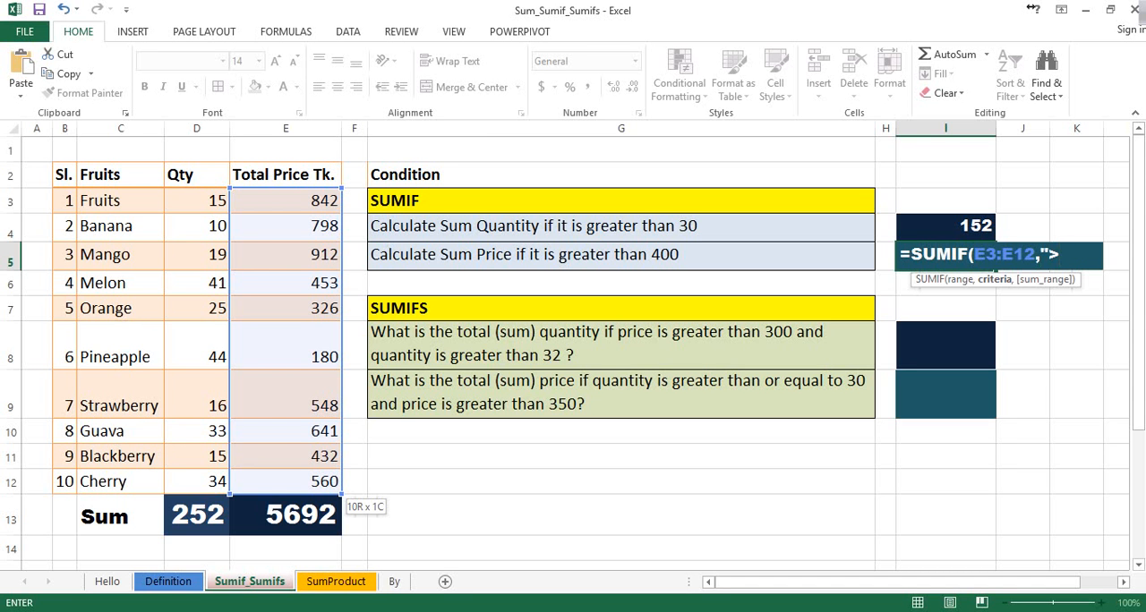
pyautogui.write('400")')
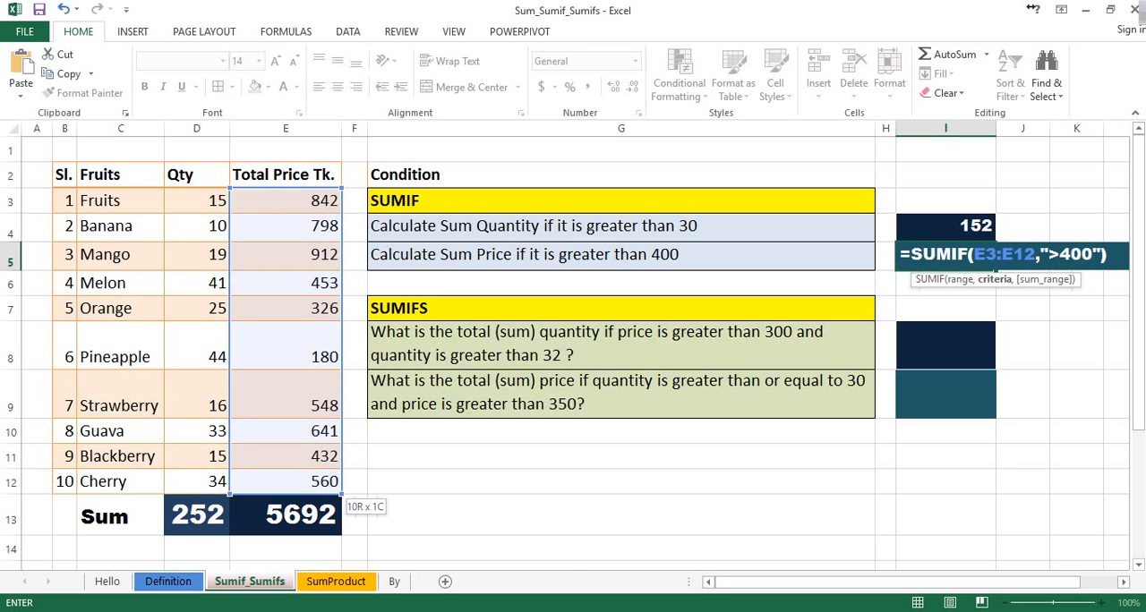
pyautogui.press('Return')
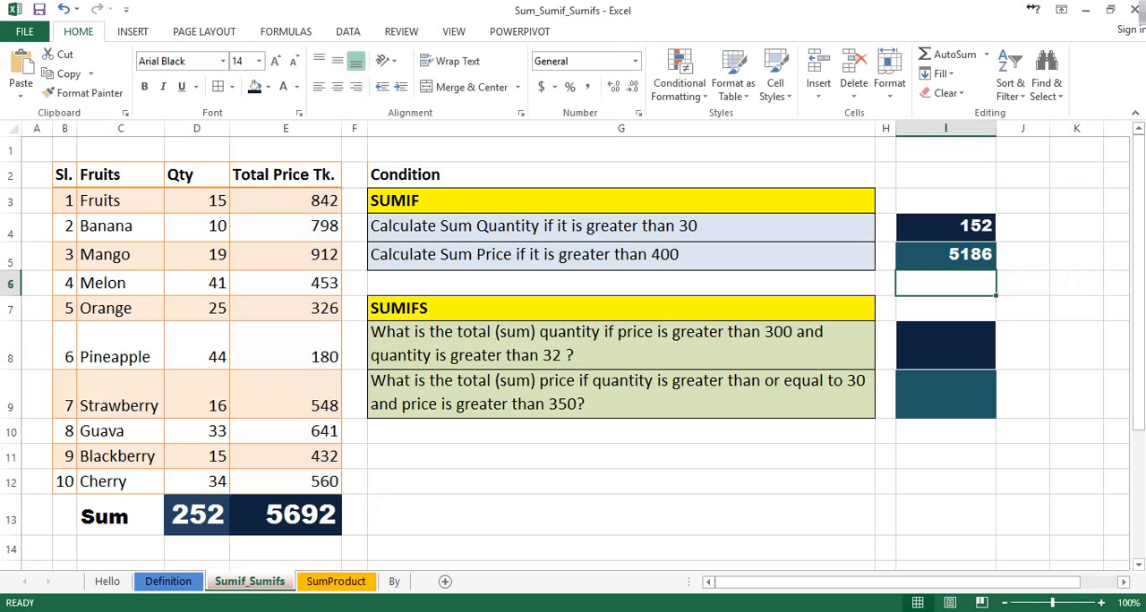
# Compare the conditional price sum in I5 with the total in E13 and examine the prices below 400 in E7 and E8
pyautogui.press('Up')
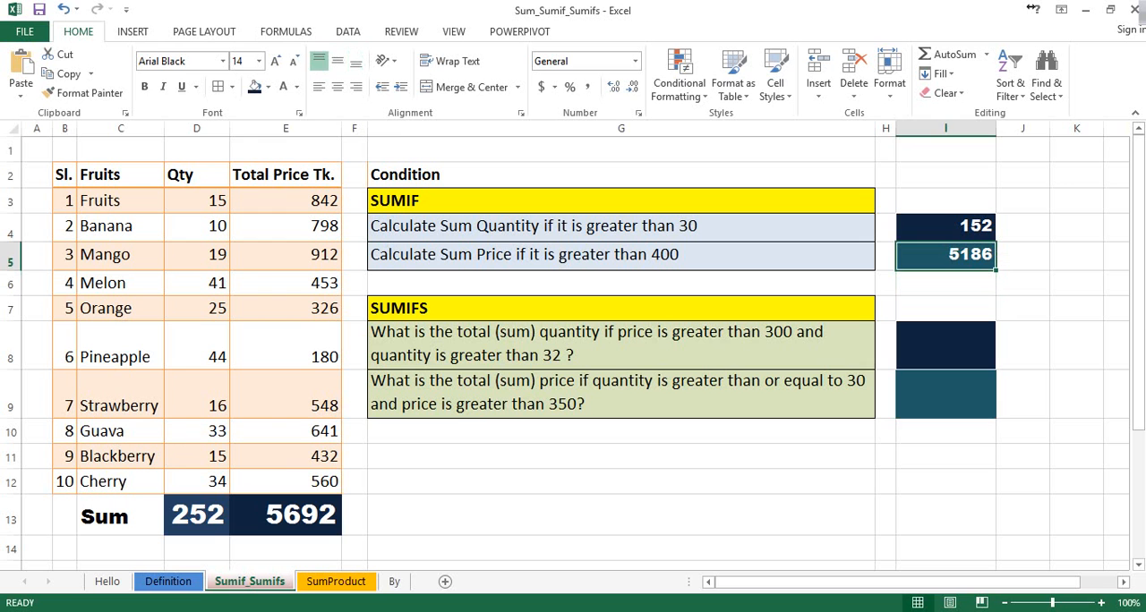
pyautogui.click(285, 516)
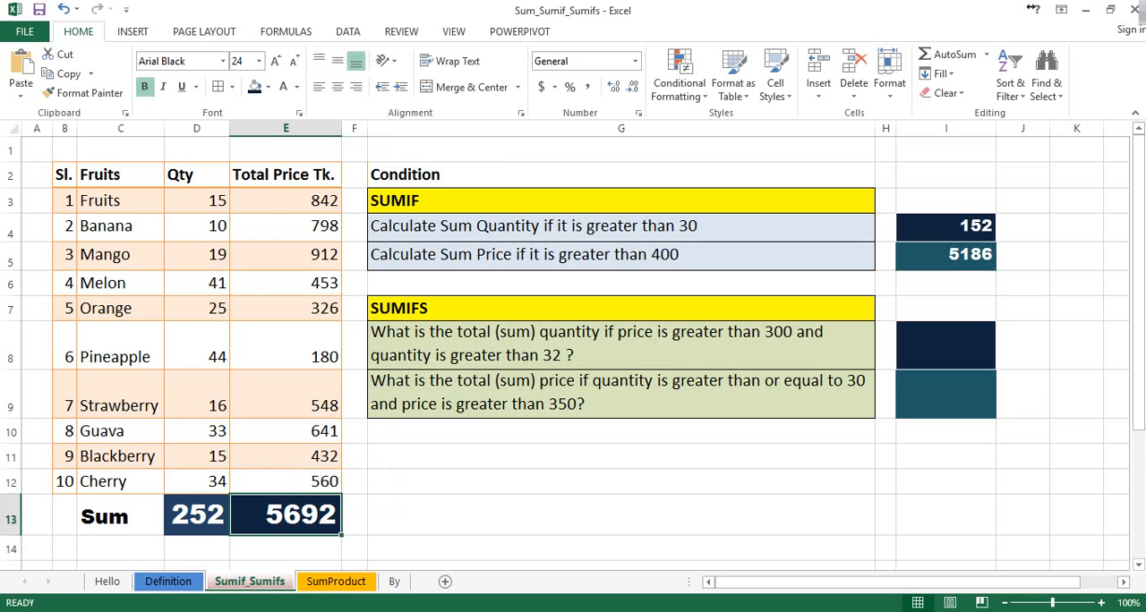
pyautogui.click(946, 256)
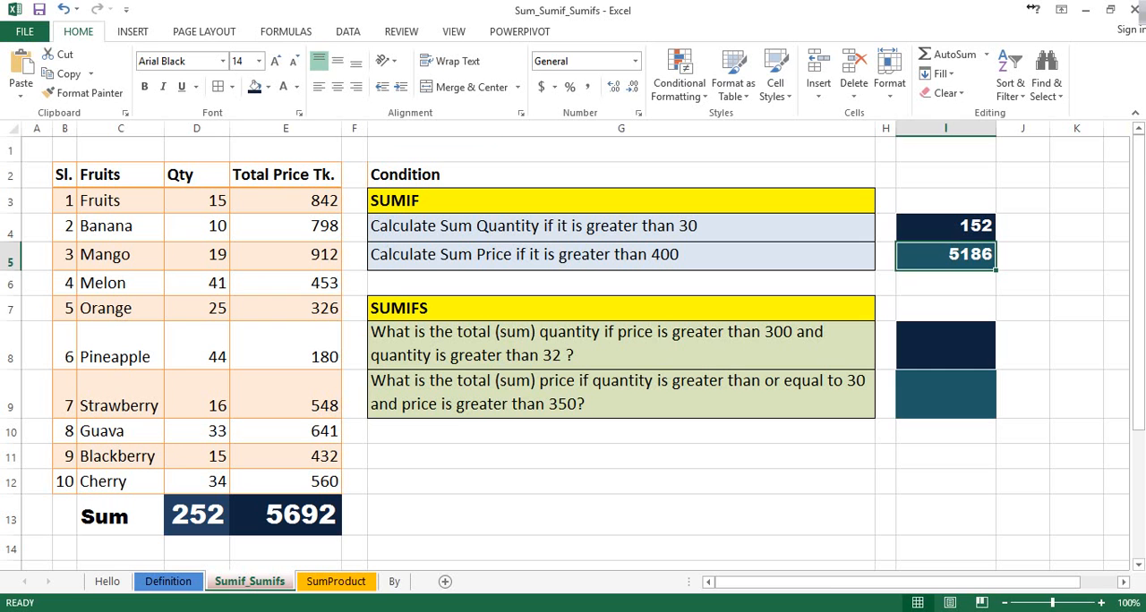
pyautogui.click(286, 308)
pyautogui.keyDown('ctrl'); pyautogui.click(286, 346); pyautogui.keyUp('ctrl')
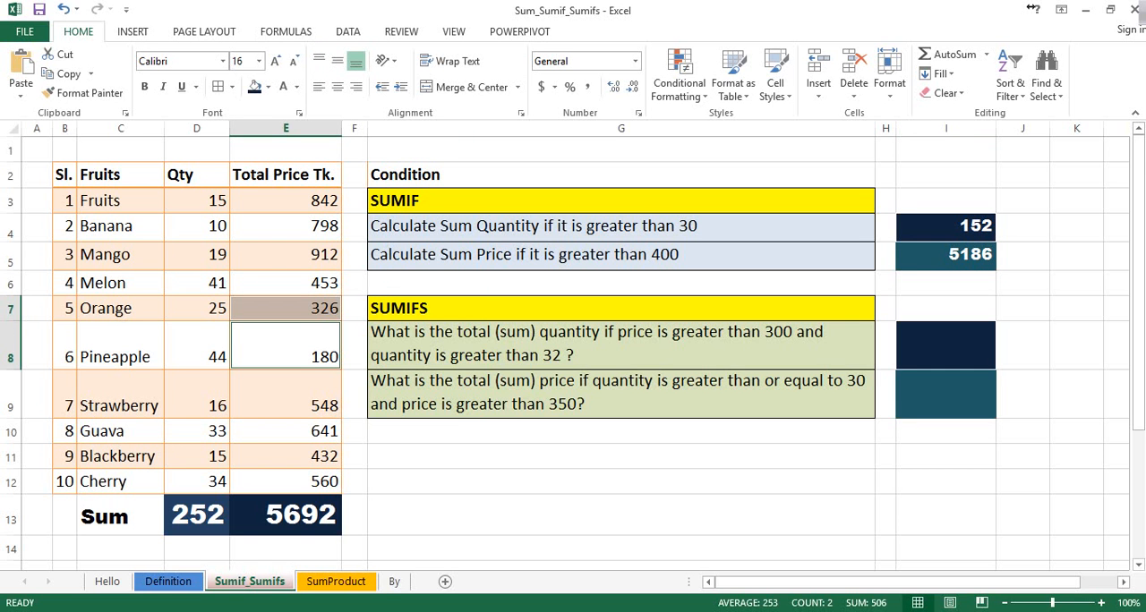
pyautogui.moveTo(286, 200); pyautogui.dragTo(285, 481)
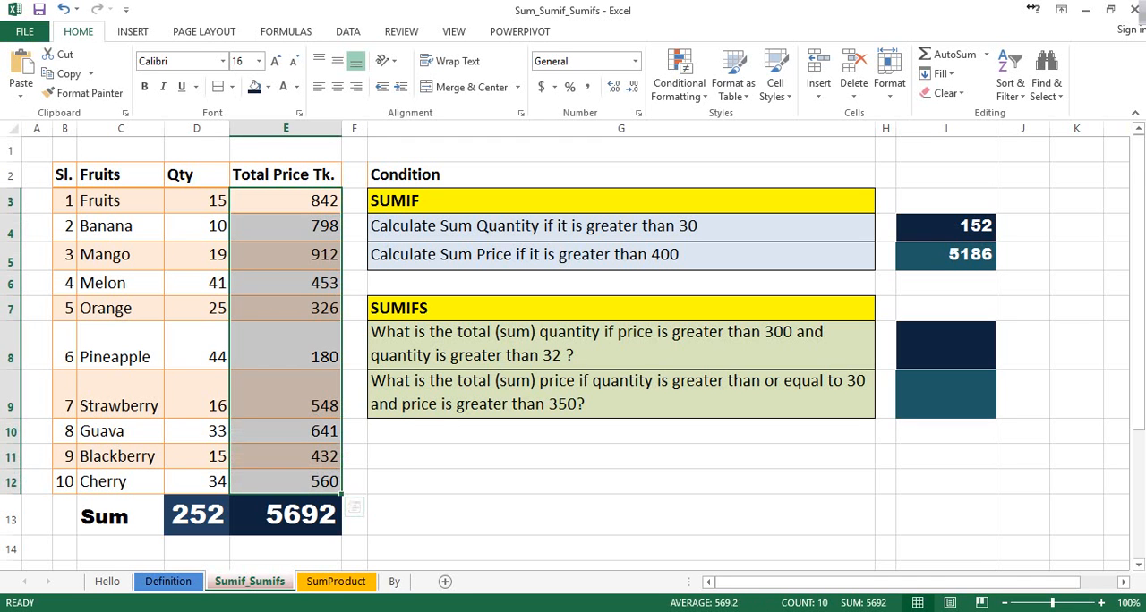
pyautogui.click(285, 308)
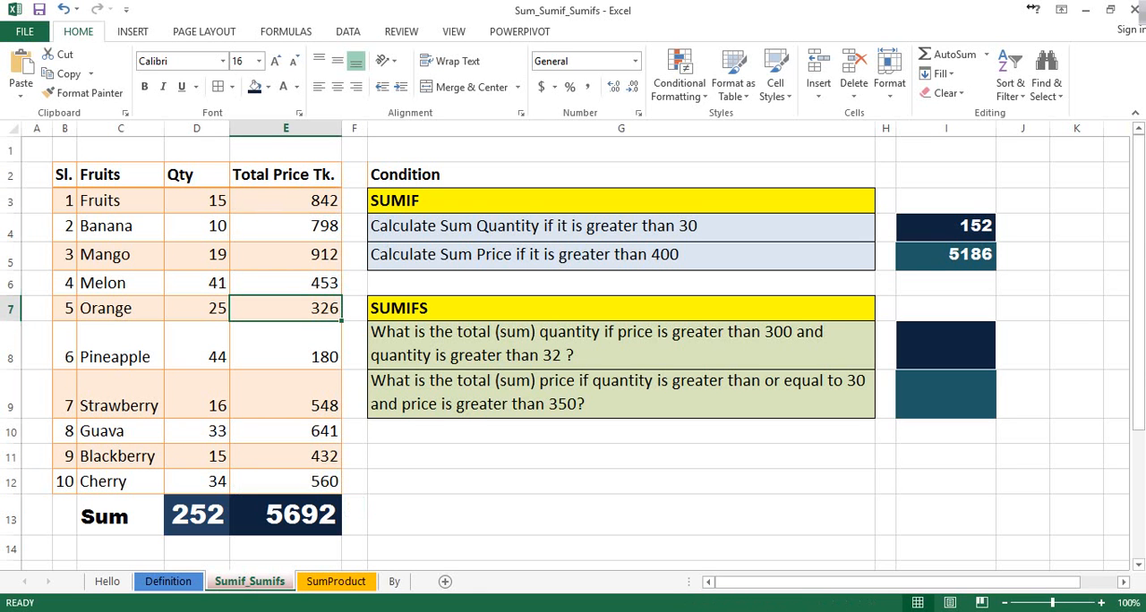
pyautogui.click(286, 346)
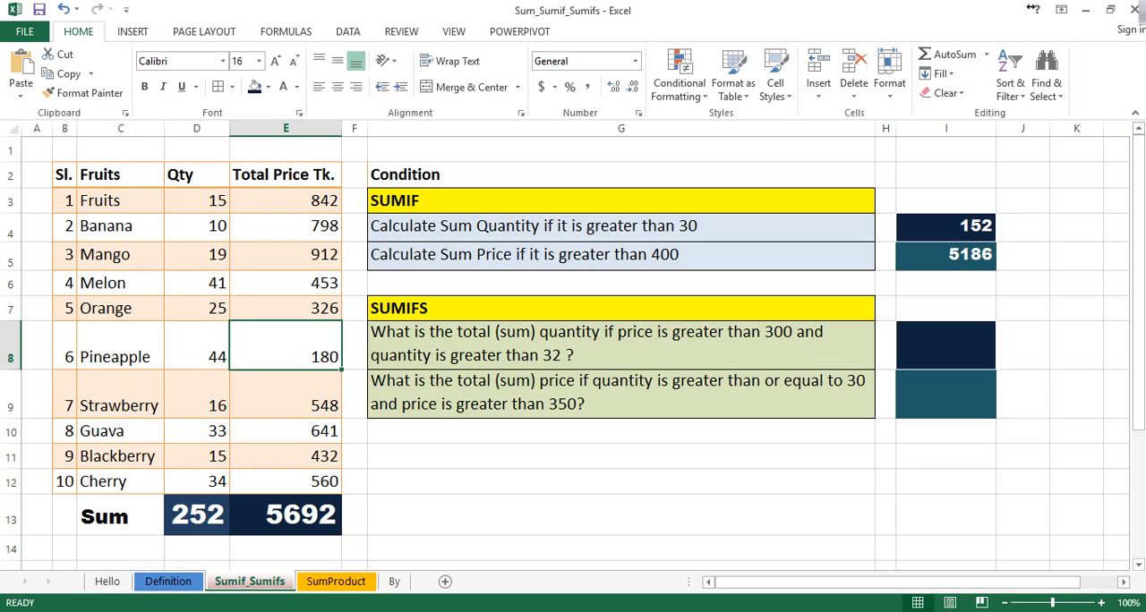
# Start a SUMIFS formula in cell I8 with the quantities D3:D12 as the sum range
pyautogui.click(622, 346)
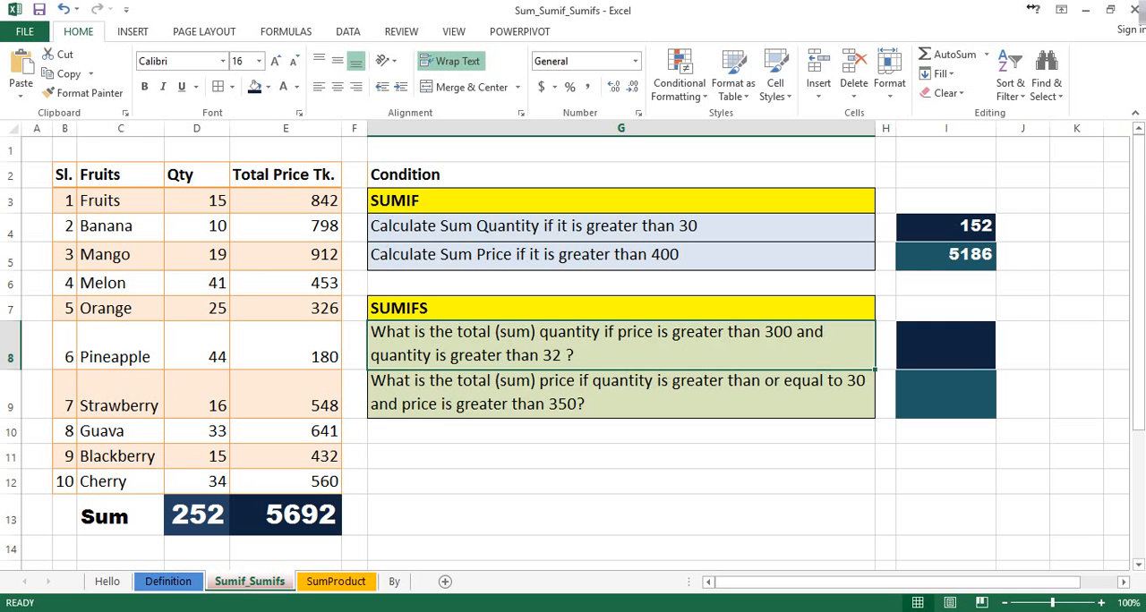
pyautogui.click(946, 345)
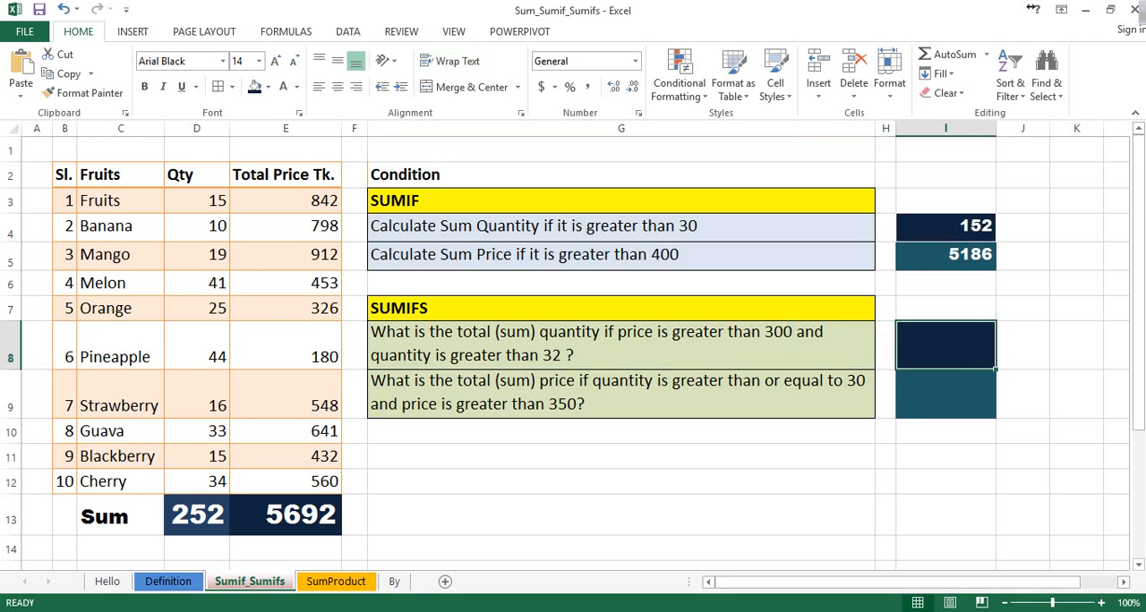
pyautogui.write('=s')
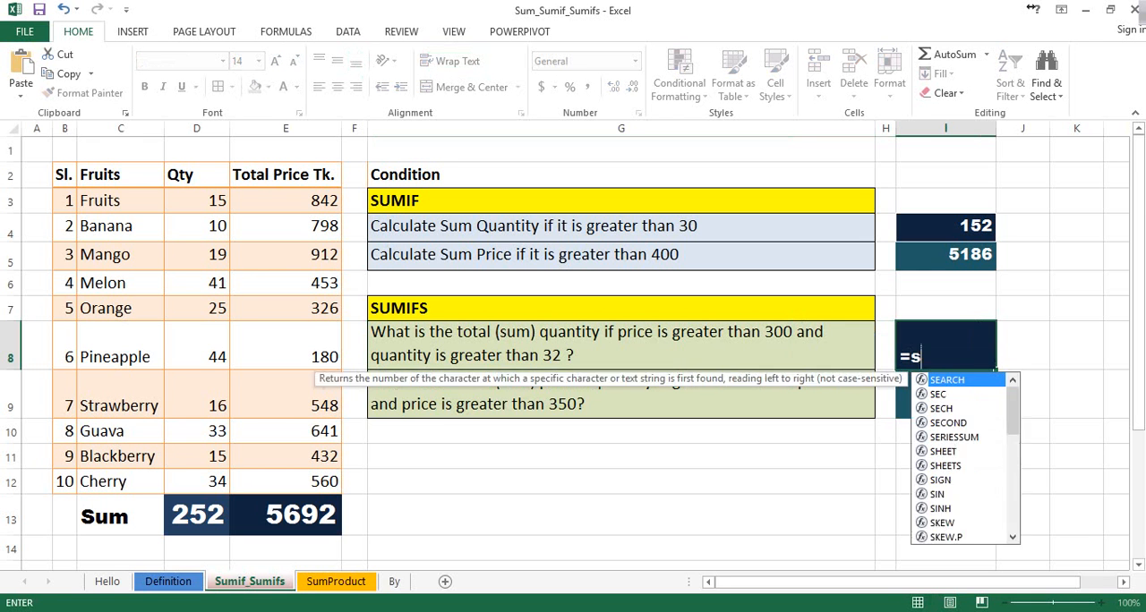
pyautogui.write('um')
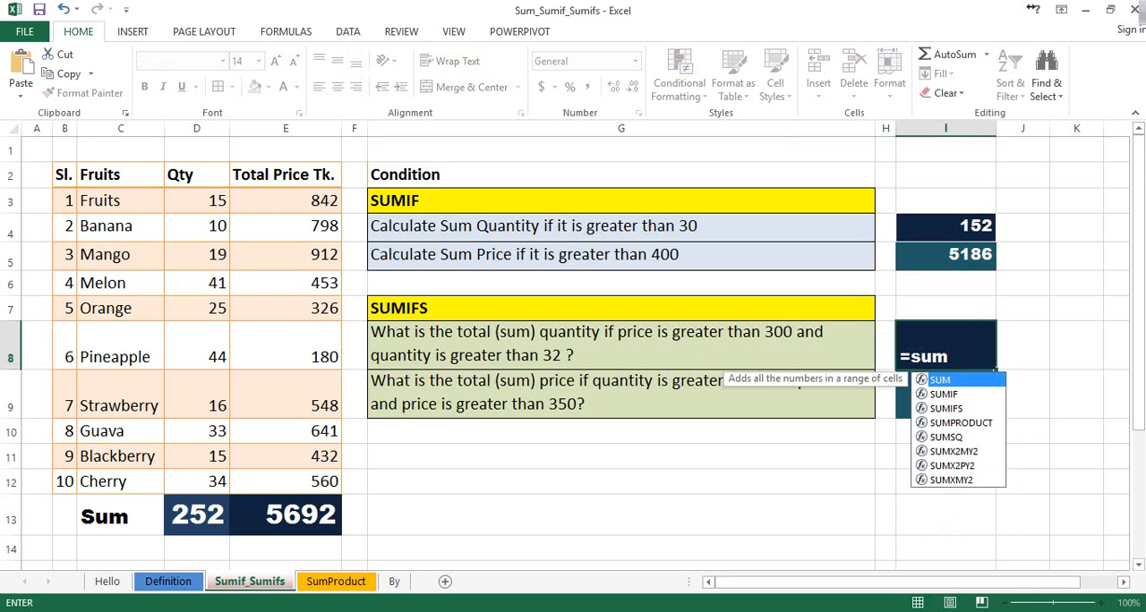
pyautogui.press('Down')
pyautogui.press('Down')
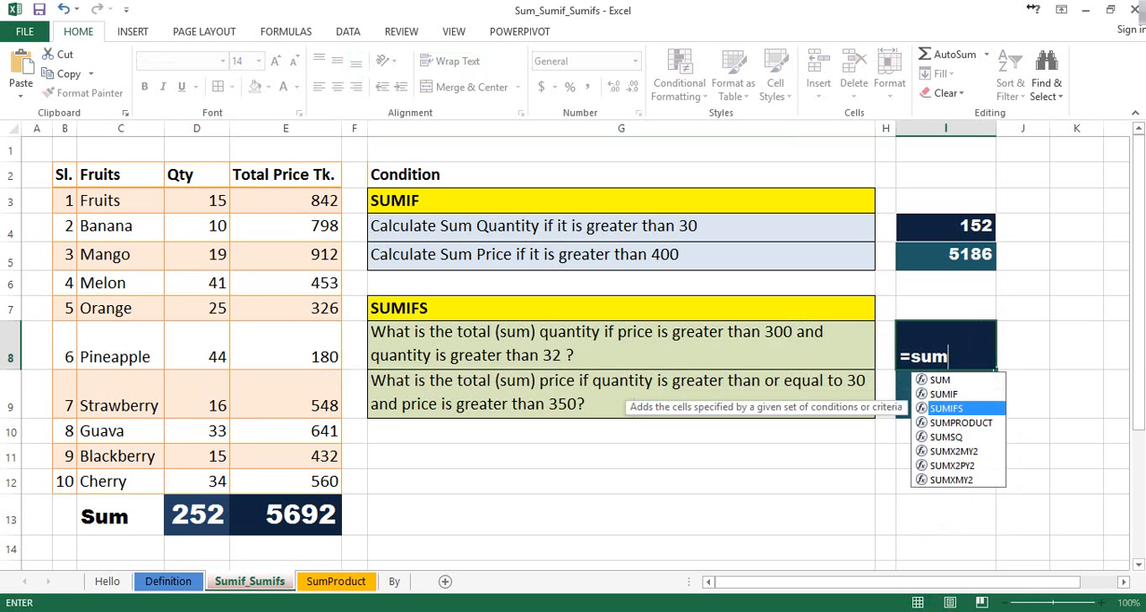
pyautogui.press('Tab')
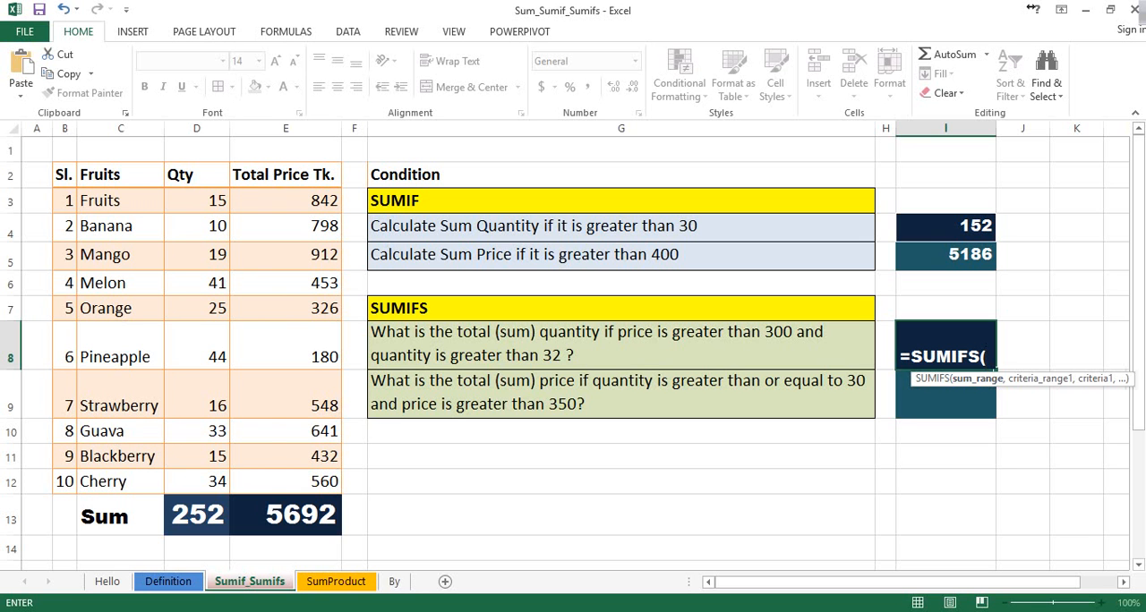
pyautogui.moveTo(197, 200); pyautogui.dragTo(215, 485)
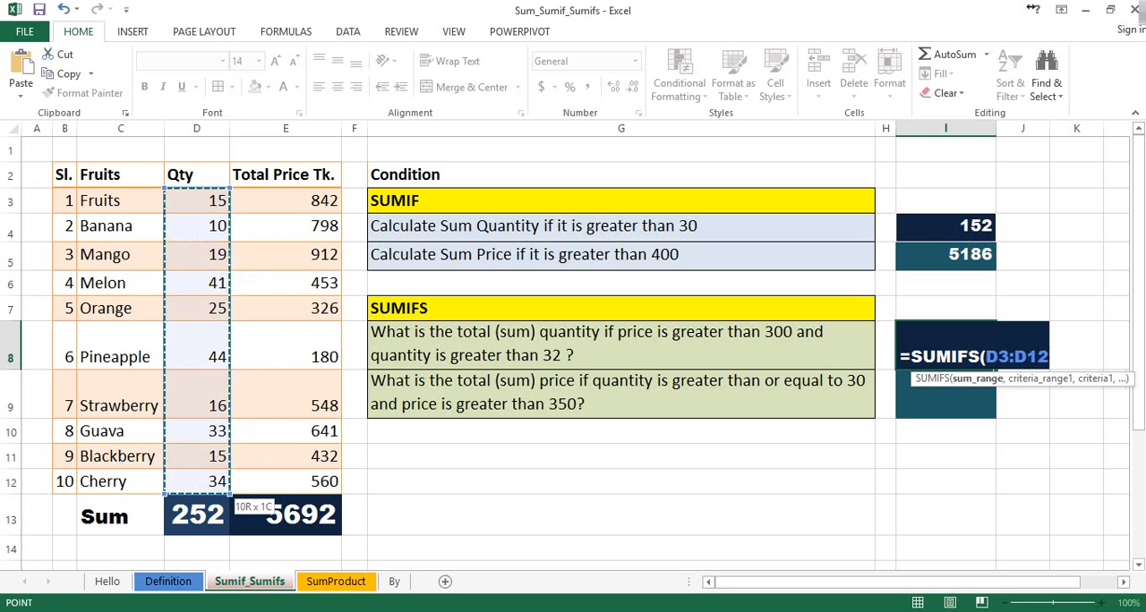
pyautogui.write(',')
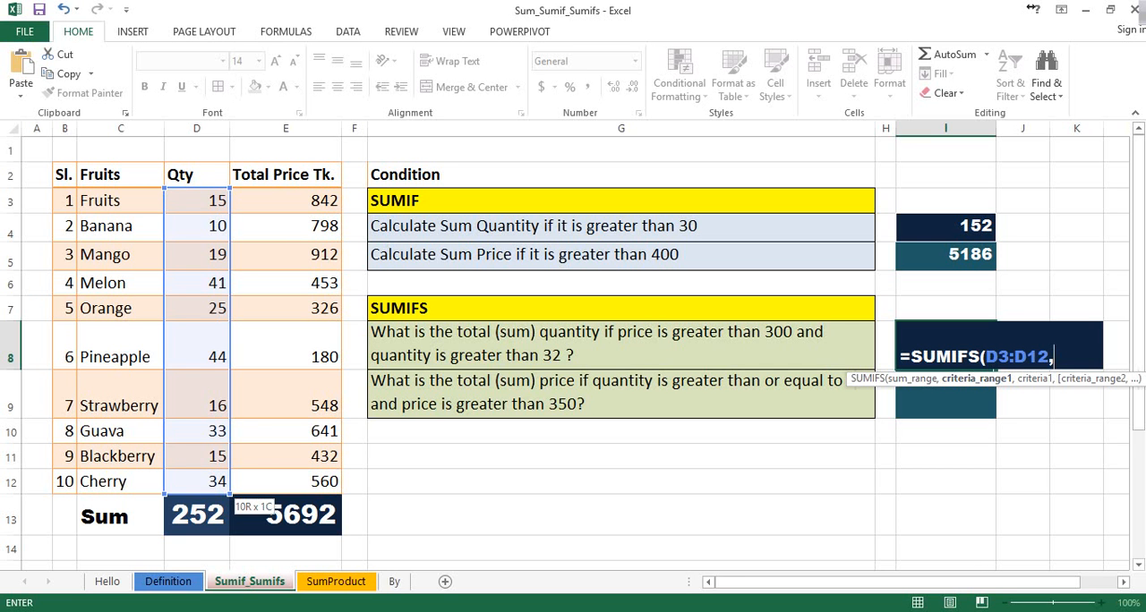
pyautogui.moveTo(295, 202); pyautogui.dragTo(331, 482)
pyautogui.click(331, 482)
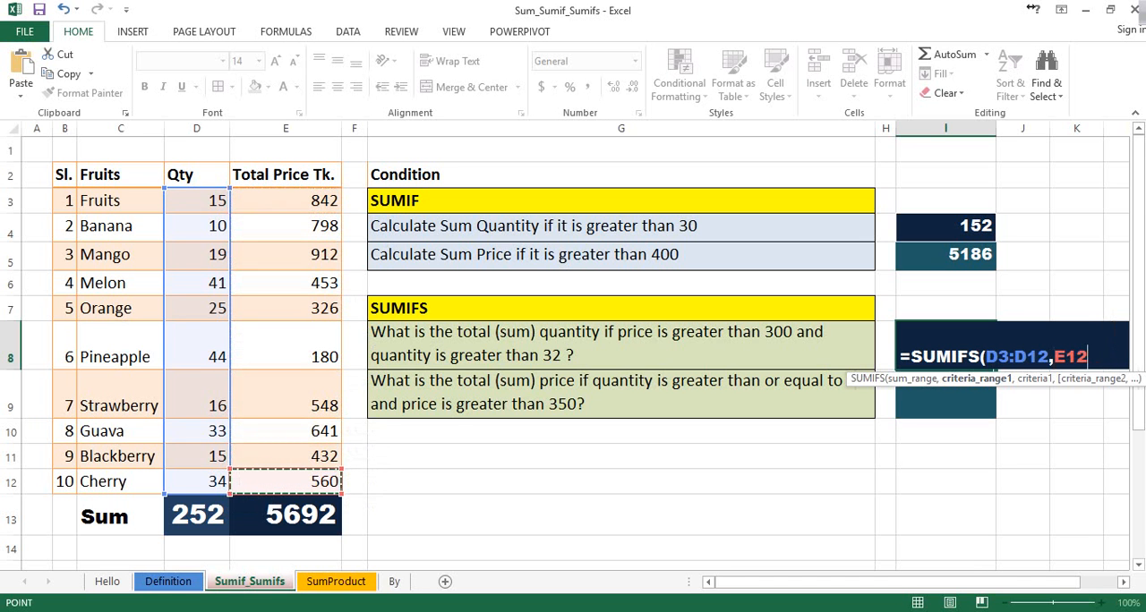
pyautogui.press('BackSpace')
pyautogui.press('BackSpace')
pyautogui.press('BackSpace')
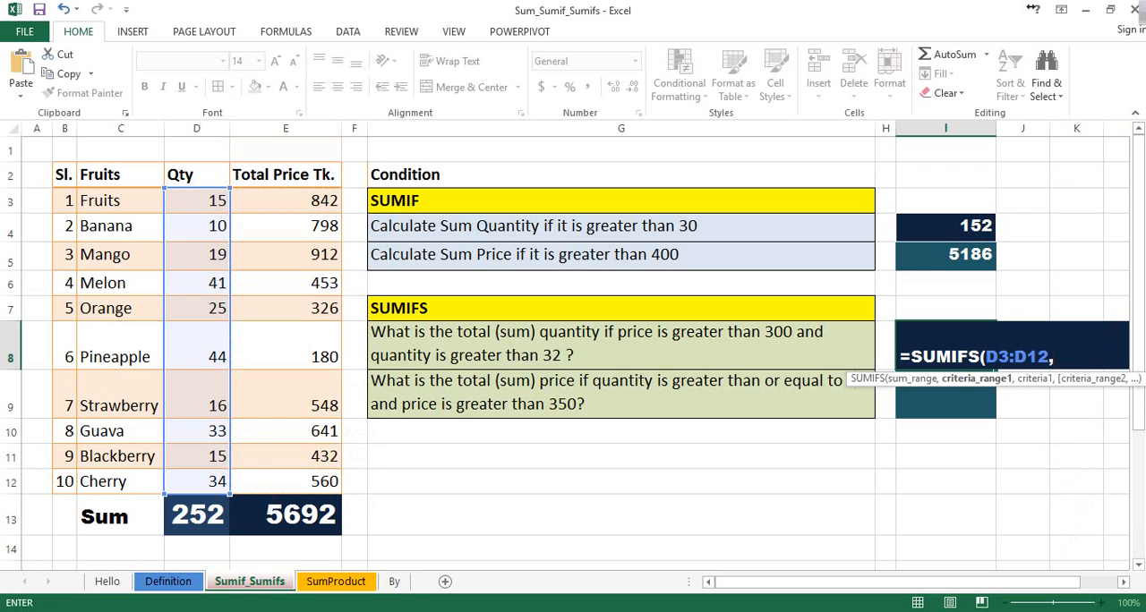
# Add the prices E3:E12 with the criterion ">300" as the first condition of the SUMIFS formula in I8
pyautogui.moveTo(322, 201); pyautogui.dragTo(333, 484)
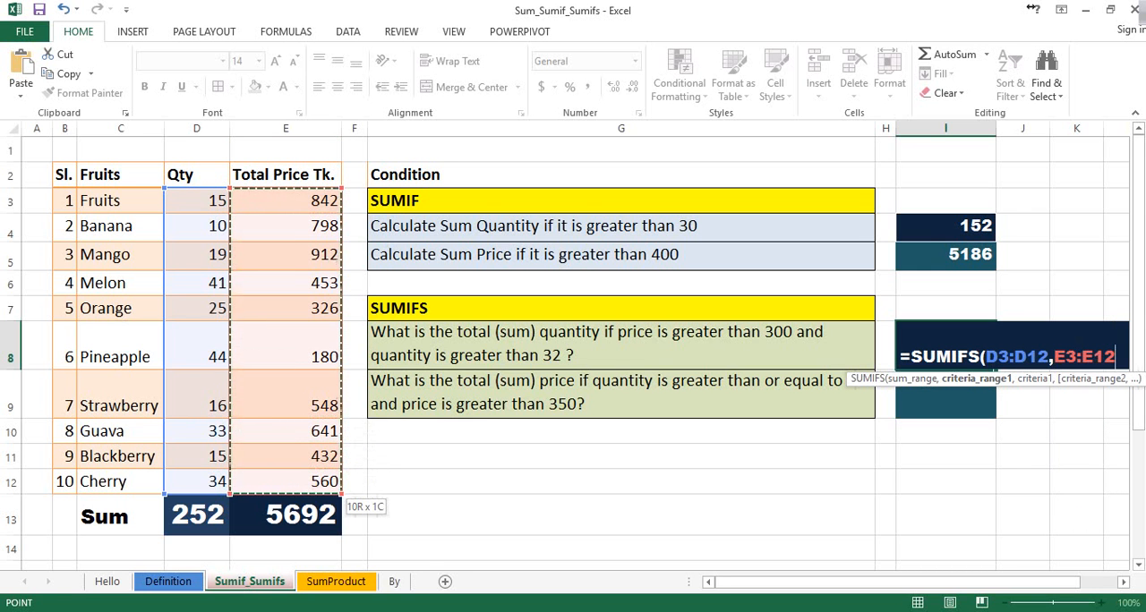
pyautogui.write(',')
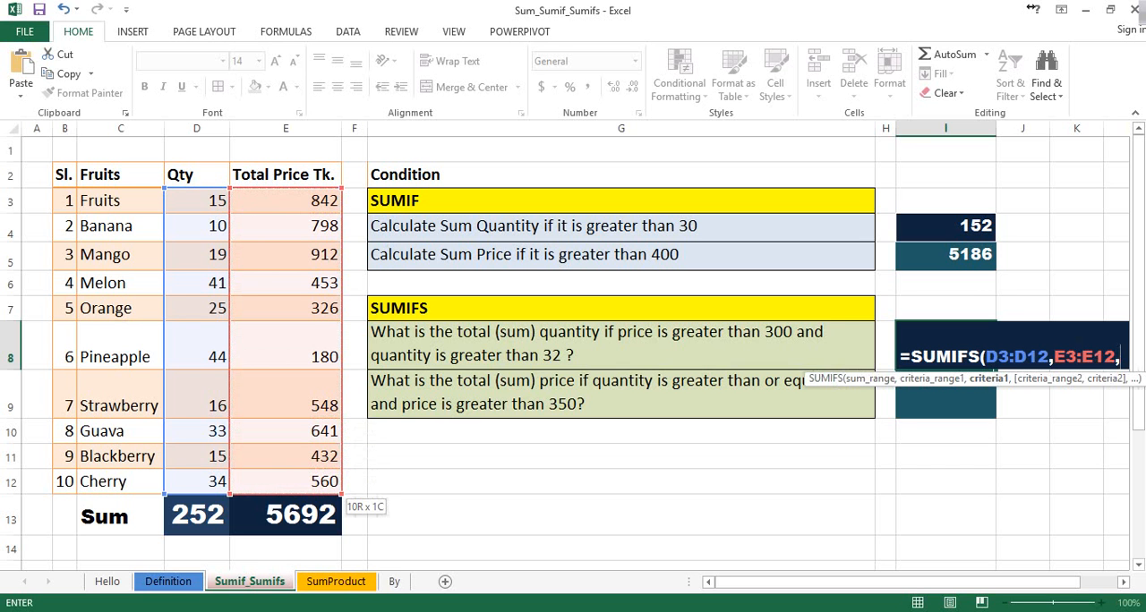
pyautogui.write('">')
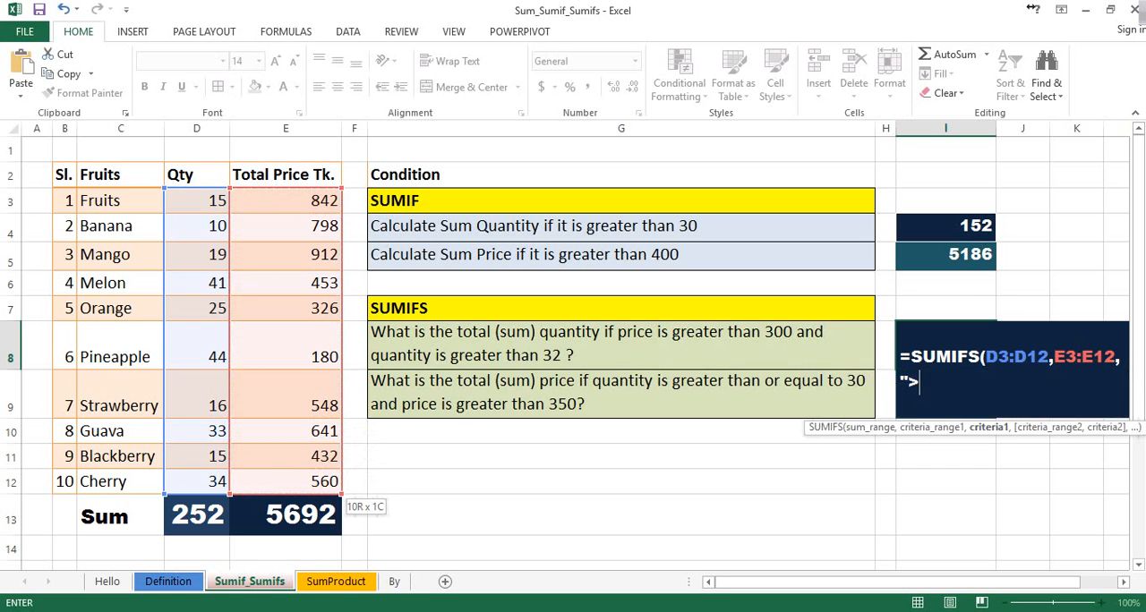
pyautogui.write('300",')
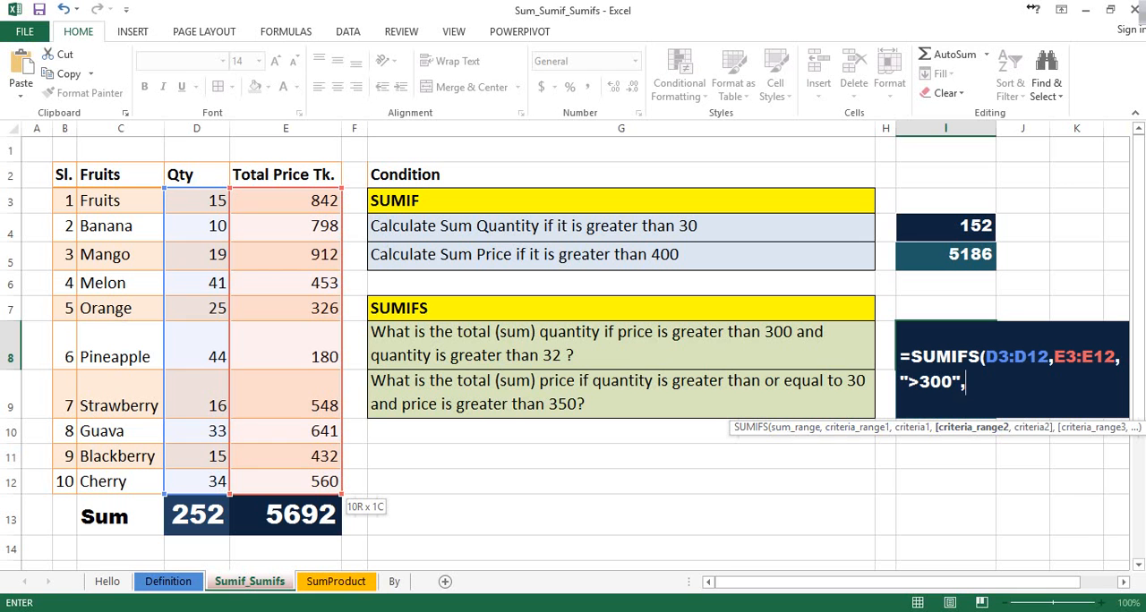
# Add the quantities D3:D12 with the criterion ">32" as the second condition and complete the SUMIFS formula in I8
pyautogui.moveTo(198, 202); pyautogui.dragTo(220, 490)
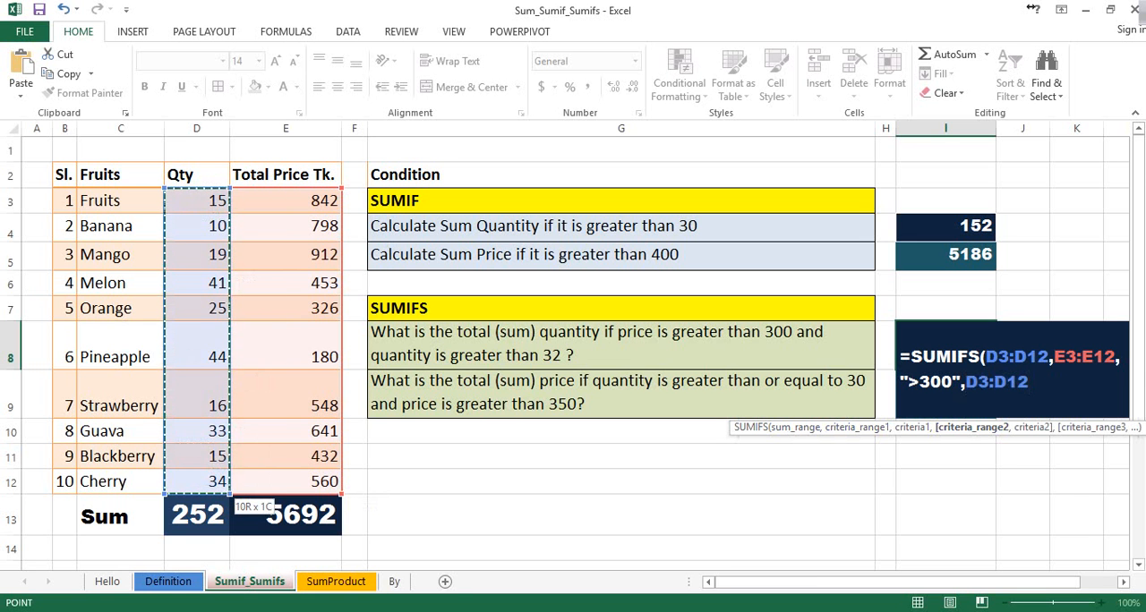
pyautogui.write(',')
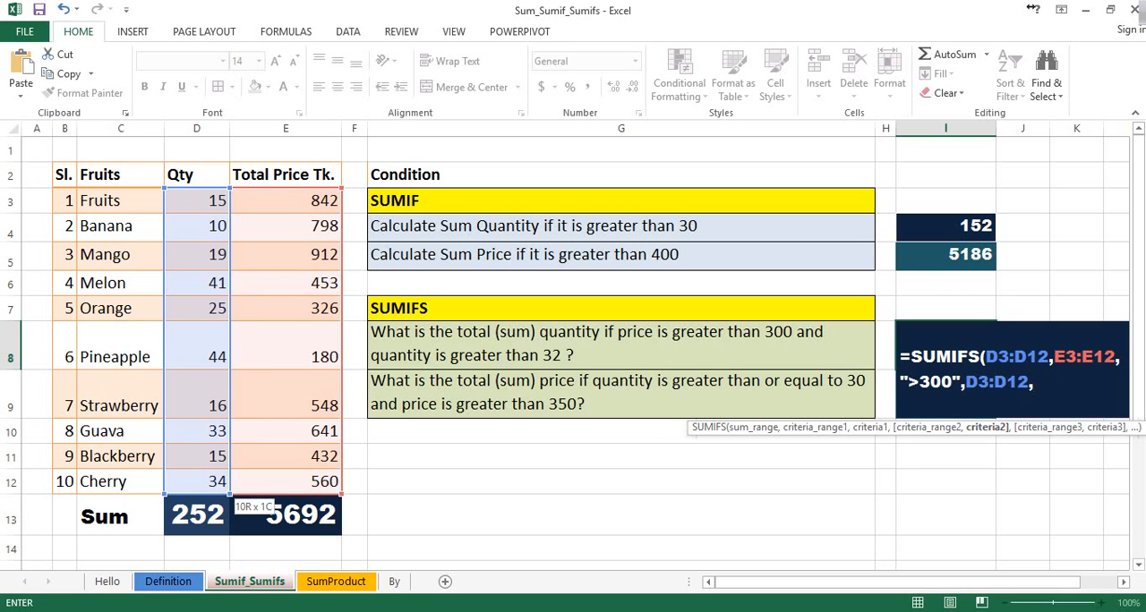
pyautogui.write('">32")')
pyautogui.press('Return')
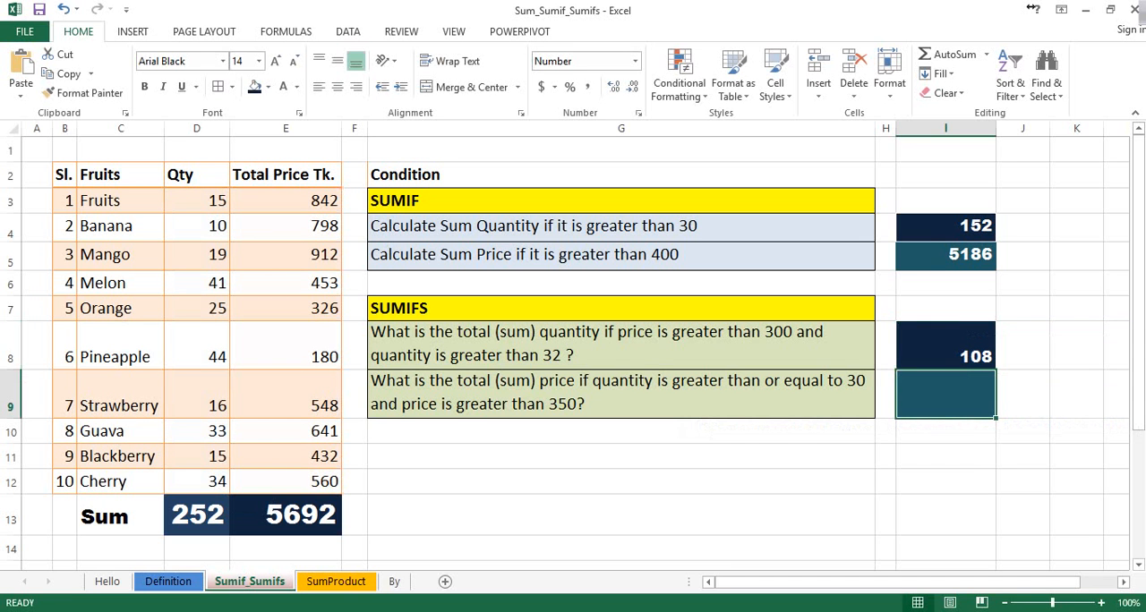
# Check the SUMIFS result in I8 against the quantities D3:D12 and read the price question in G9
pyautogui.click(945, 345)
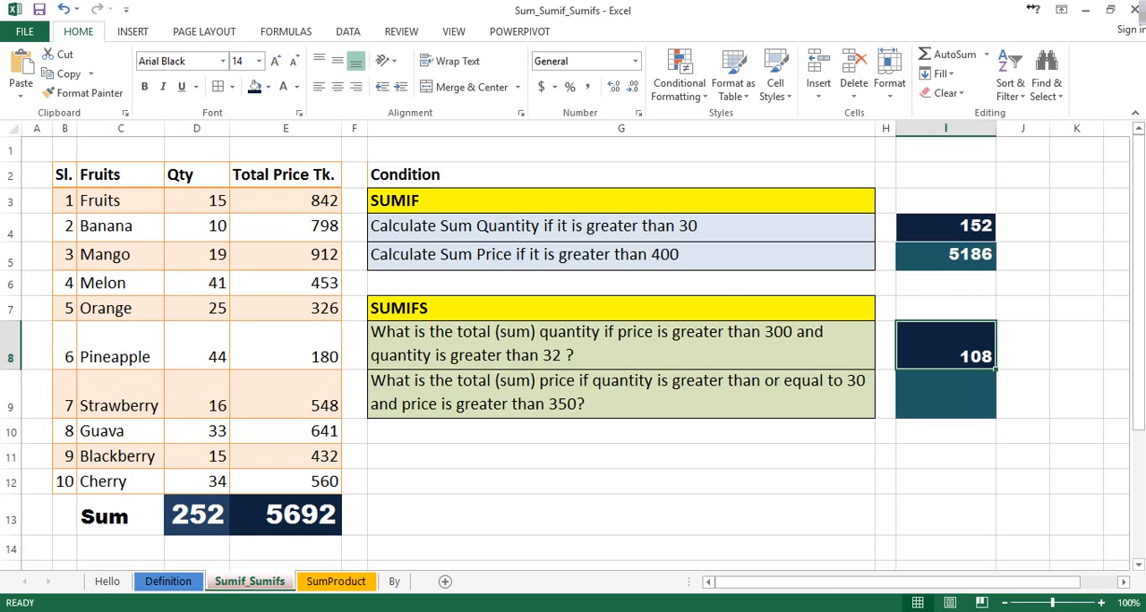
pyautogui.moveTo(197, 201); pyautogui.dragTo(197, 481)
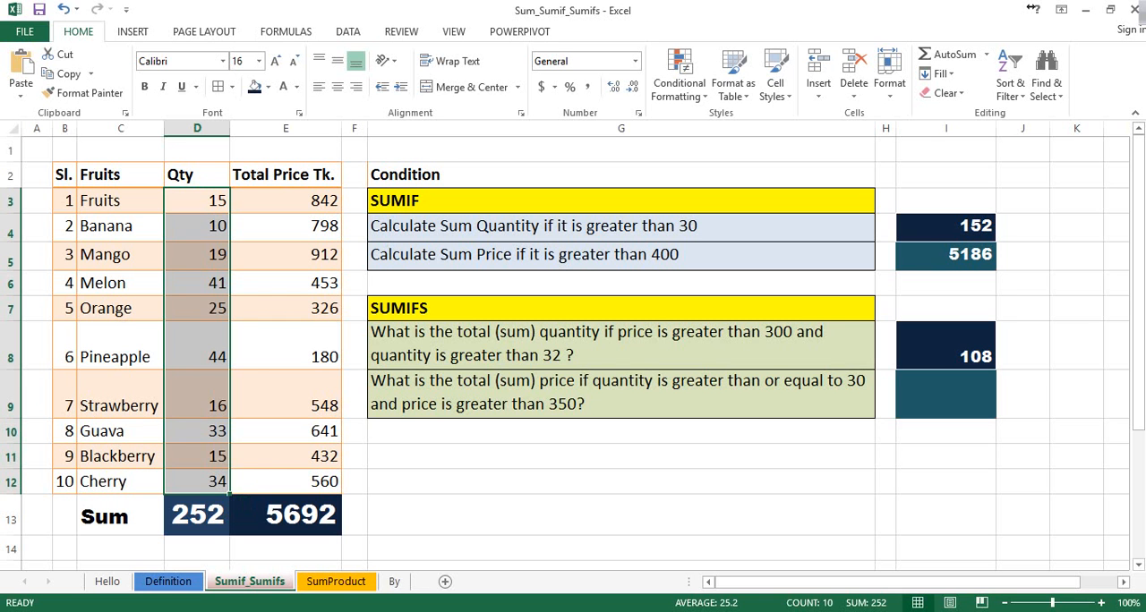
pyautogui.click(945, 394)
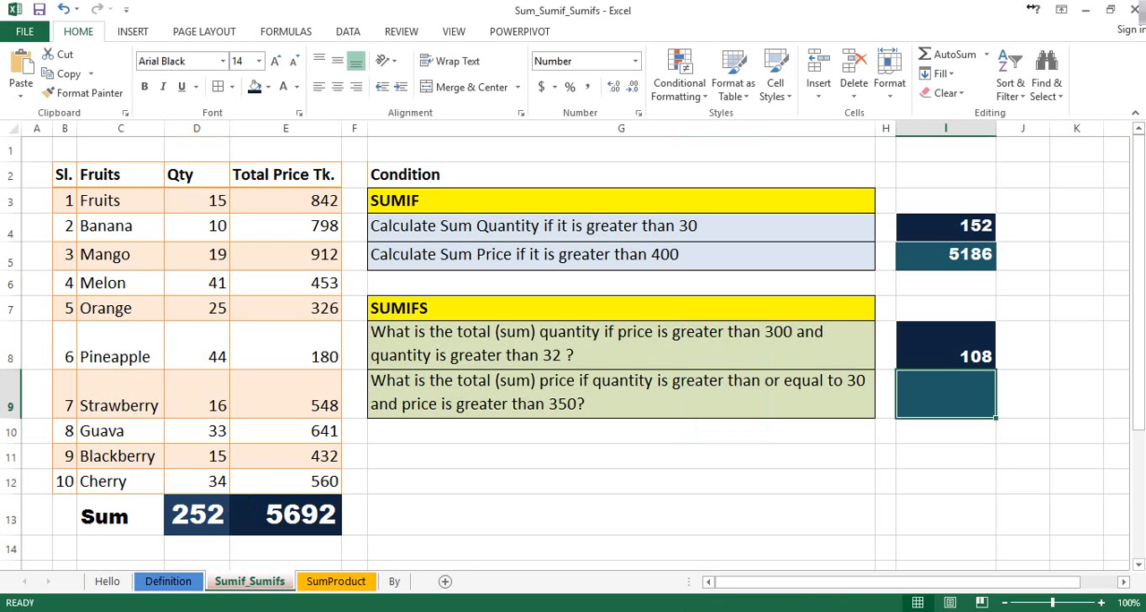
pyautogui.click(621, 394)
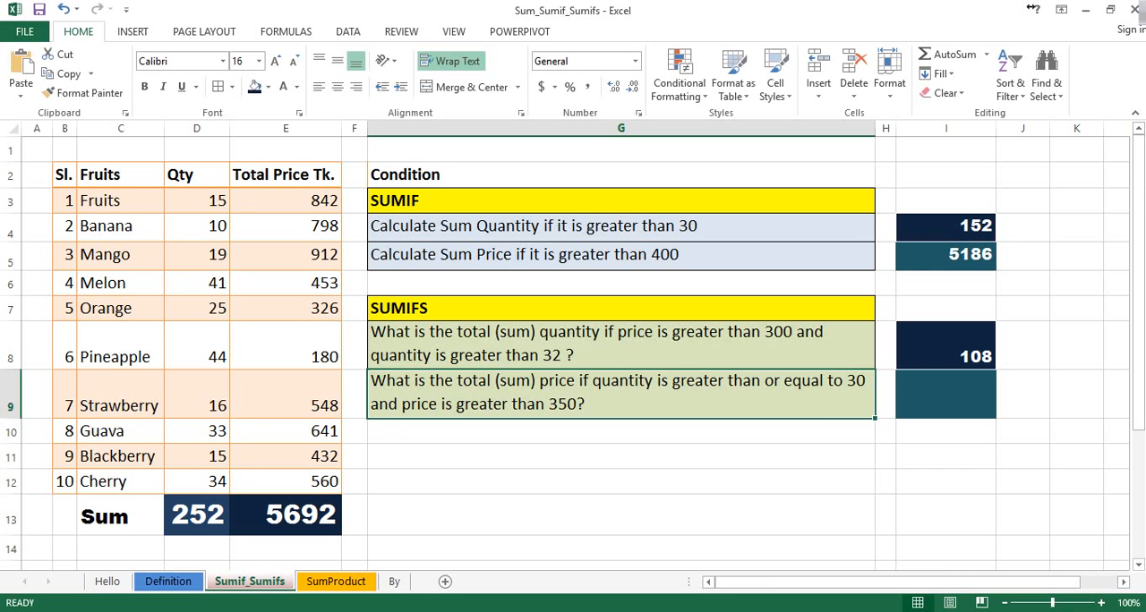
# Start a SUMIFS formula in cell I9 with the prices E3:E12 as the sum range
pyautogui.click(945, 395)
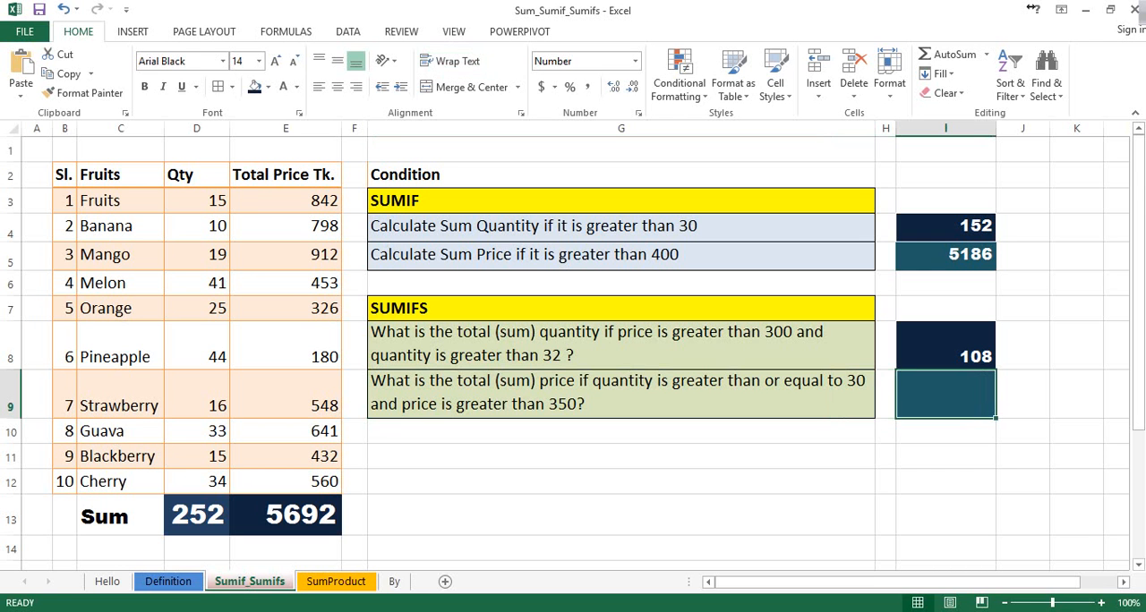
pyautogui.write('=sum')
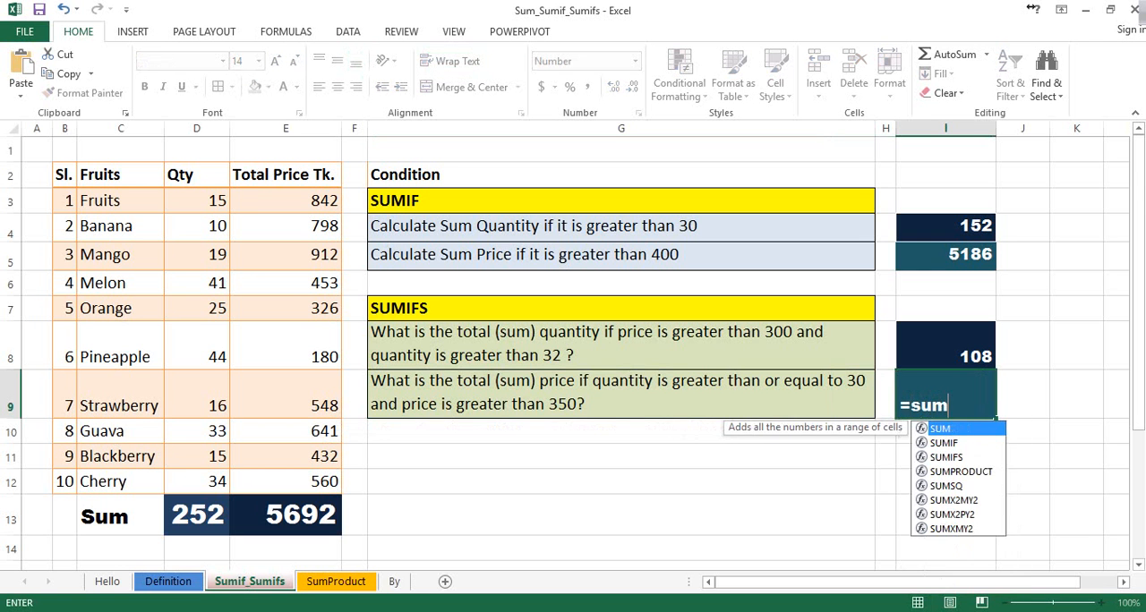
pyautogui.press('Down')
pyautogui.press('Down')
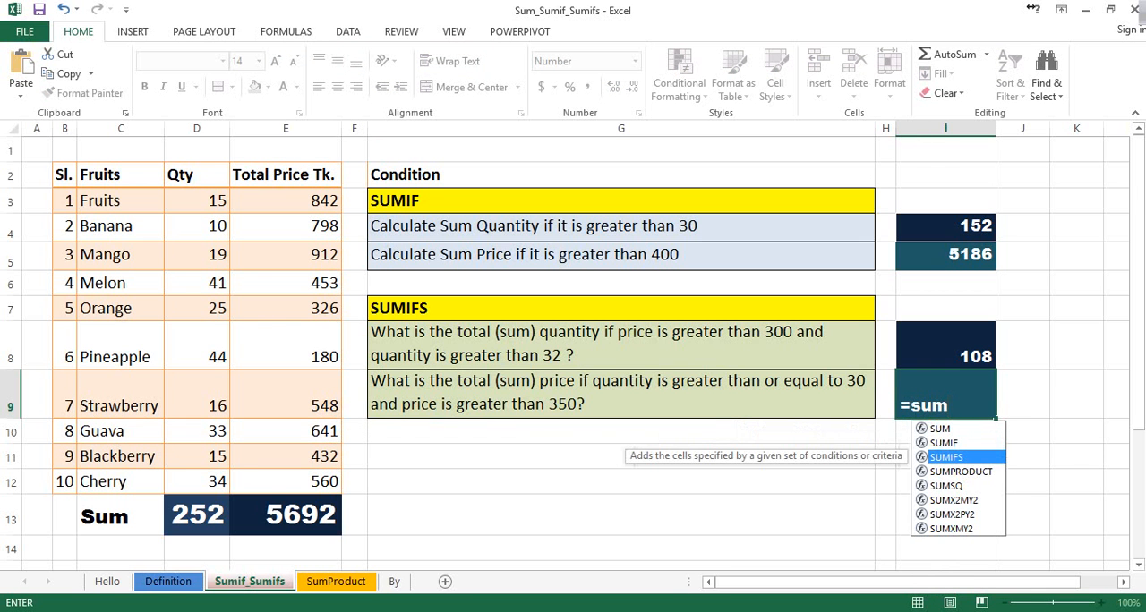
pyautogui.press('Tab')
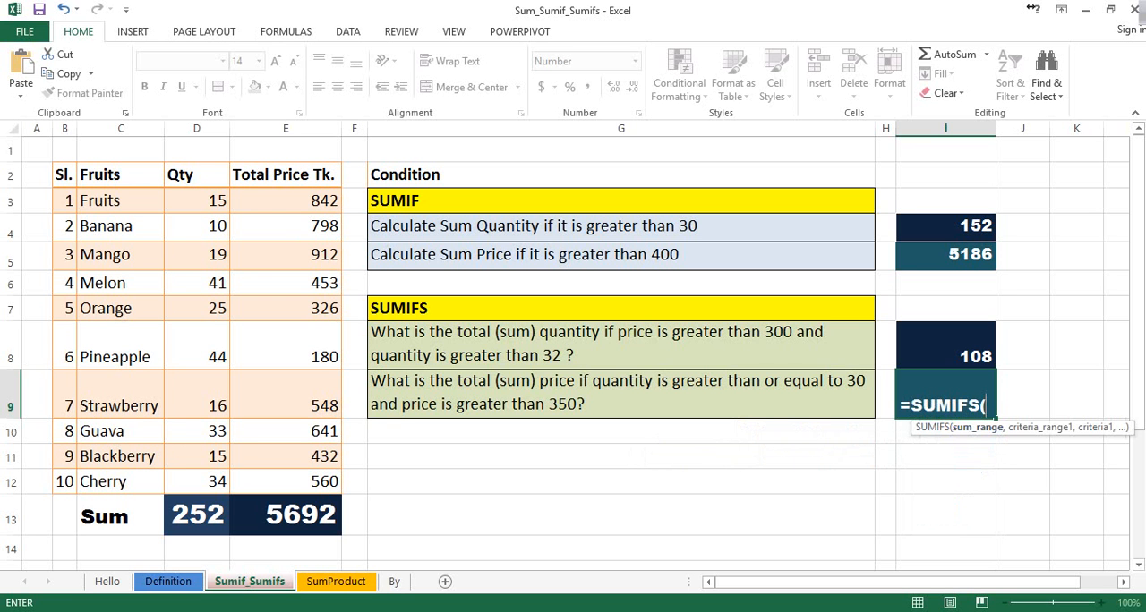
pyautogui.moveTo(296, 201); pyautogui.dragTo(331, 491)
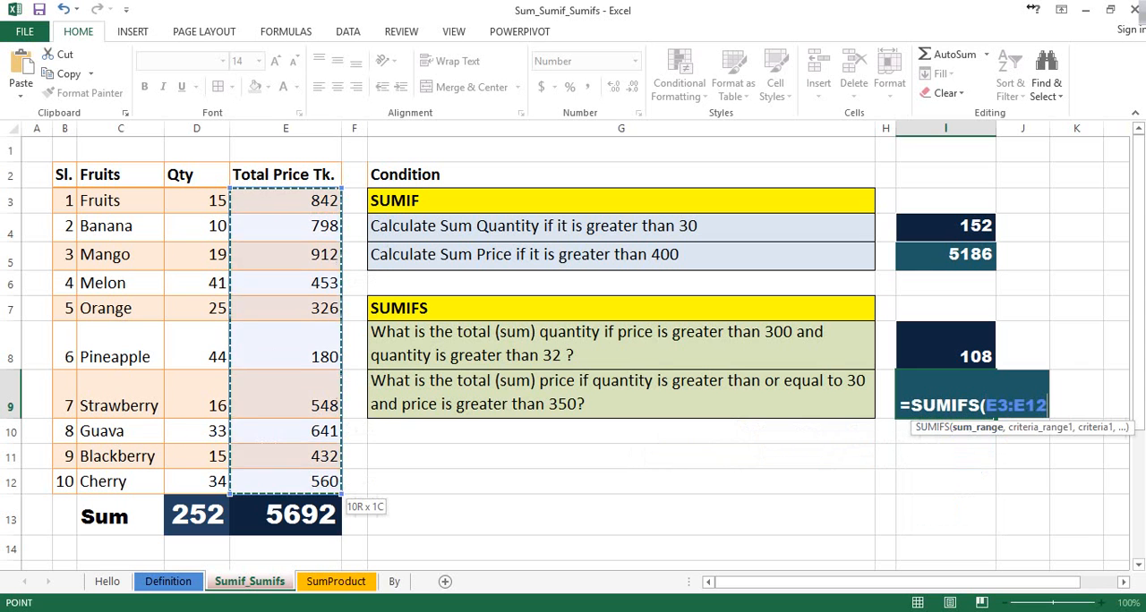
pyautogui.write(',')
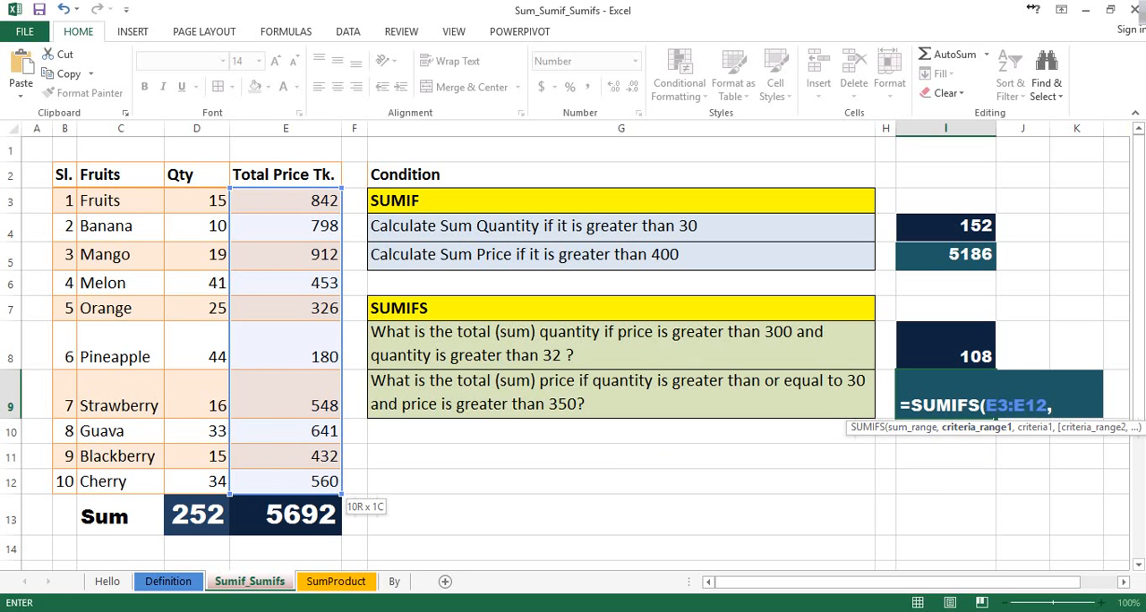
pyautogui.moveTo(206, 202); pyautogui.dragTo(219, 485)
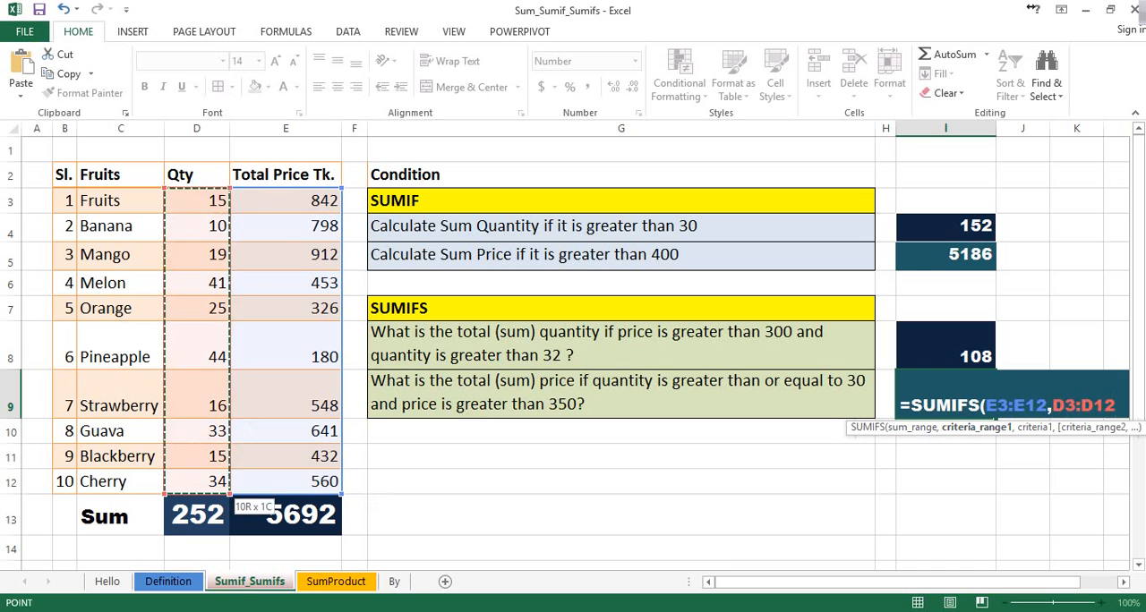
pyautogui.click(211, 483)
pyautogui.write(',')
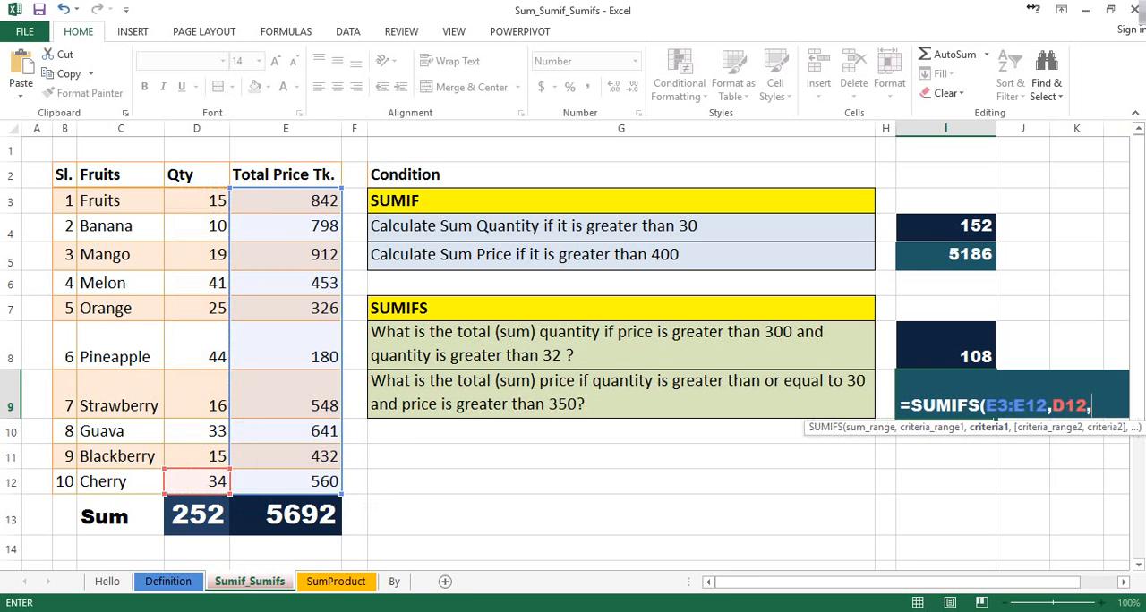
pyautogui.press('BackSpace')
pyautogui.press('BackSpace')
pyautogui.press('BackSpace')
pyautogui.press('BackSpace')
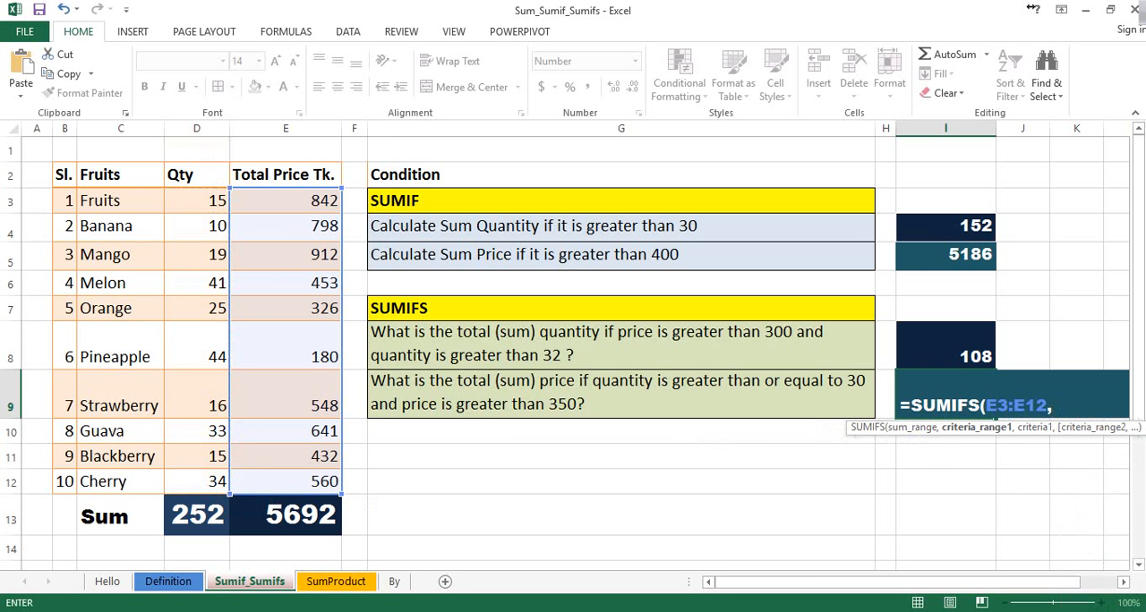
# Add the quantities D3:D12 with the criterion ">=30" as the first condition of the SUMIFS formula in I9
pyautogui.moveTo(201, 201); pyautogui.dragTo(222, 490)
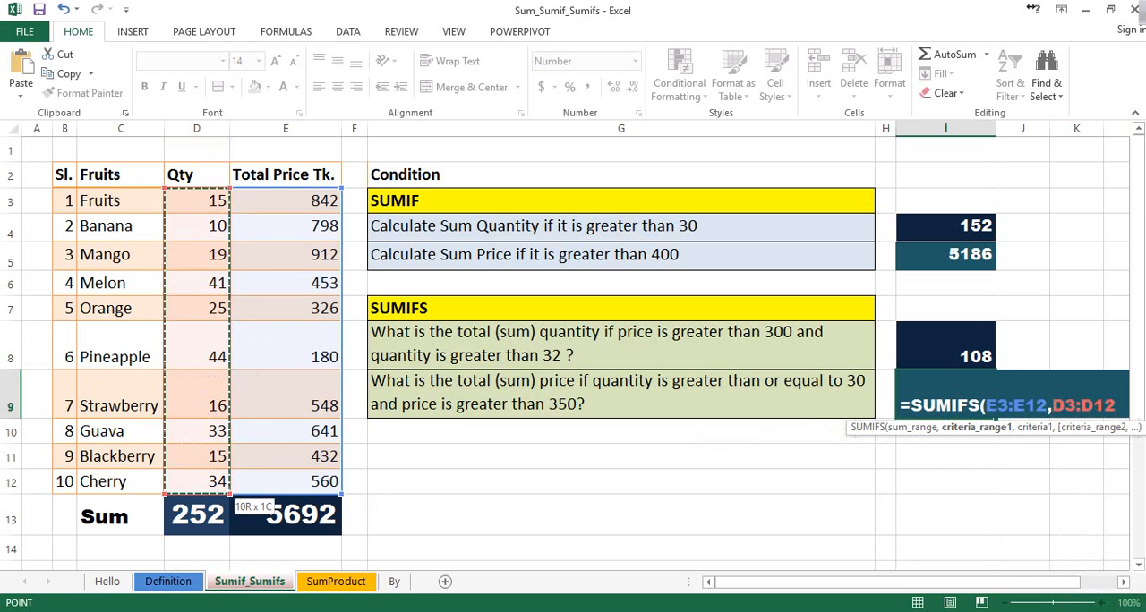
pyautogui.write(',')
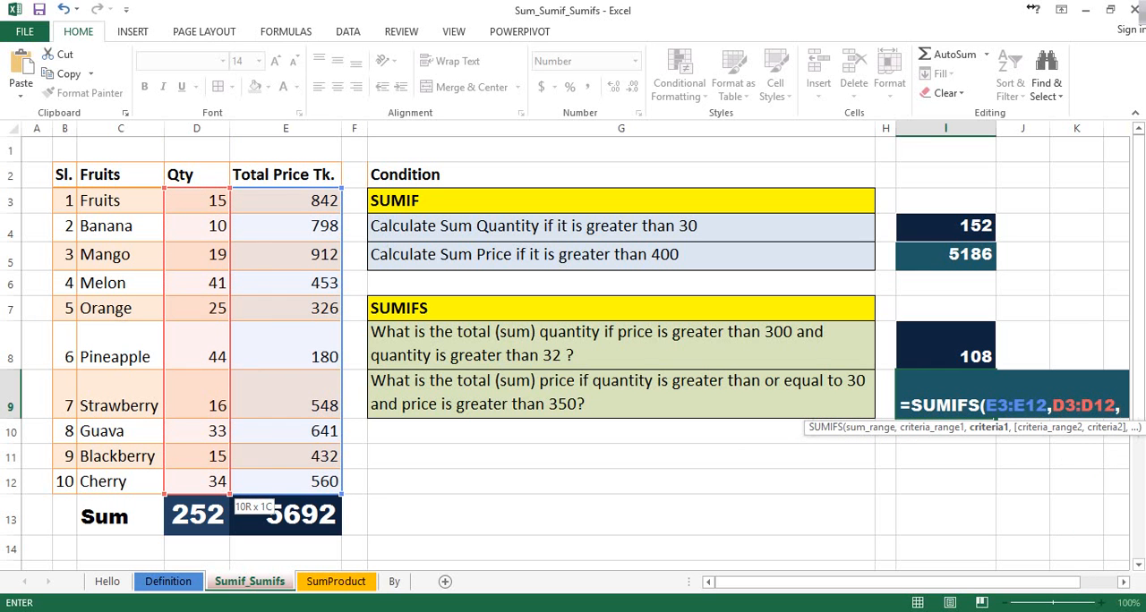
pyautogui.write('">')
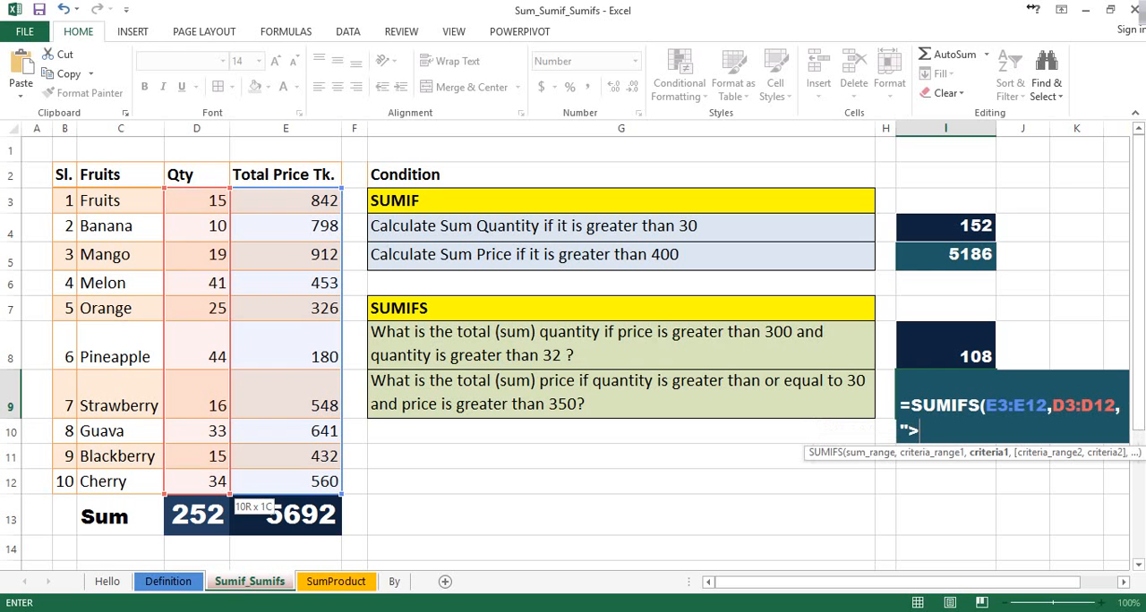
pyautogui.write('=30",')
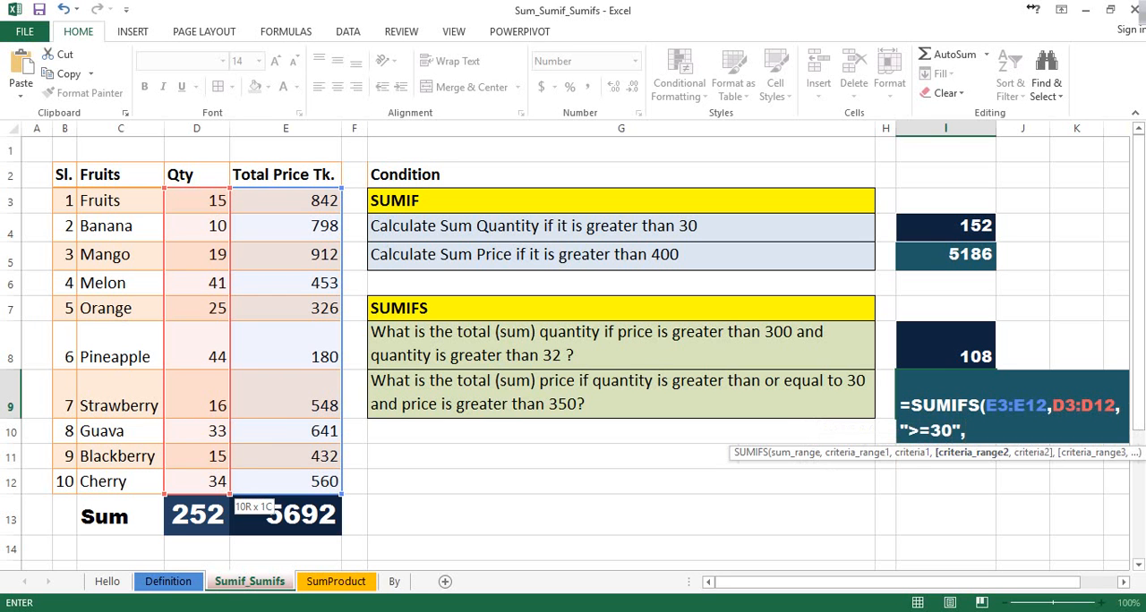
# Add the prices E3:E12 with the criterion ">350" as the second condition and complete the SUMIFS formula in I9
pyautogui.moveTo(332, 200); pyautogui.dragTo(343, 494)
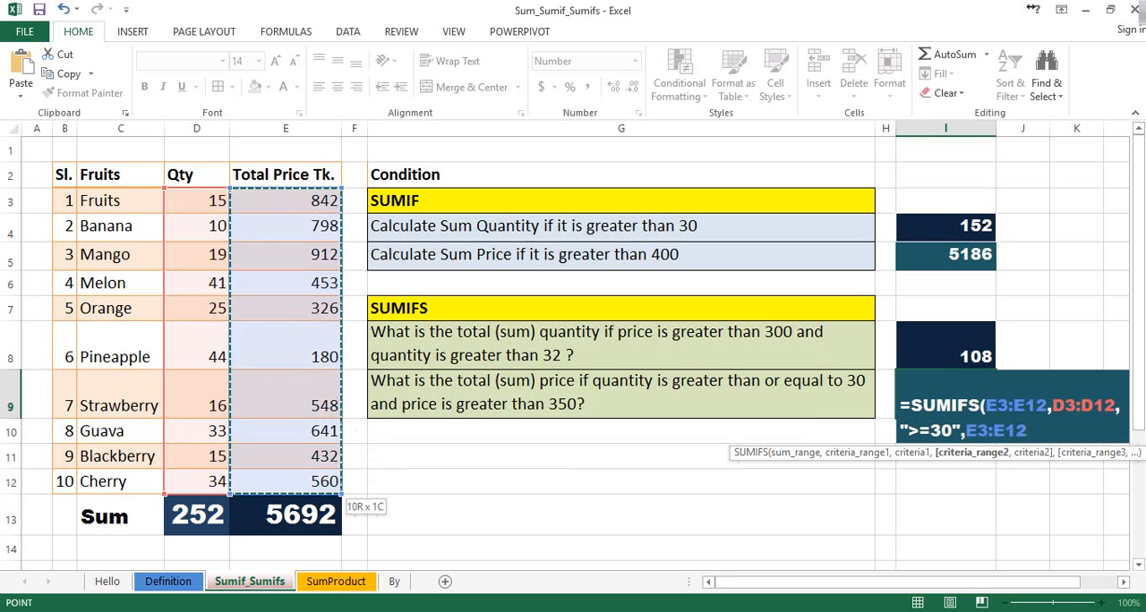
pyautogui.write(',')
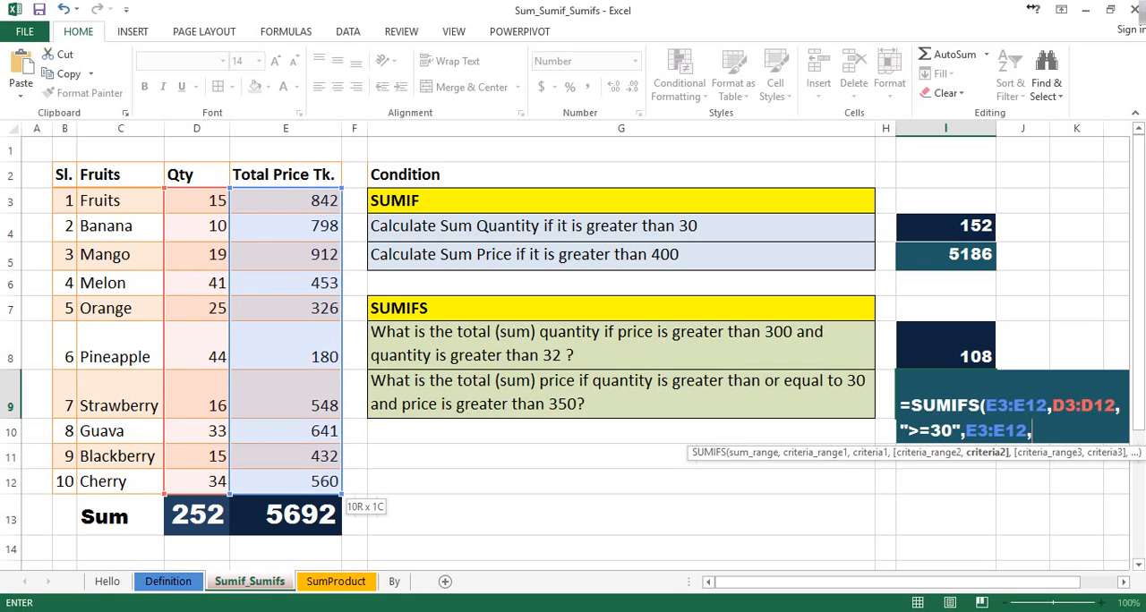
pyautogui.write('">350")')
pyautogui.press('Return')
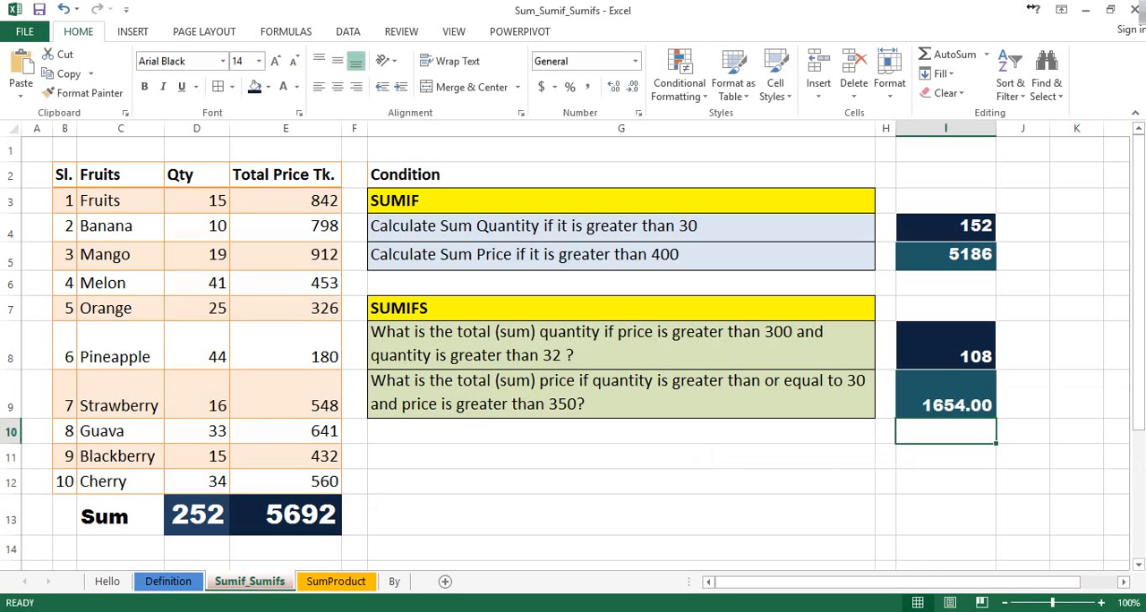
# Format the result in I9 with a thousands separator and no decimal places
pyautogui.press('Up')
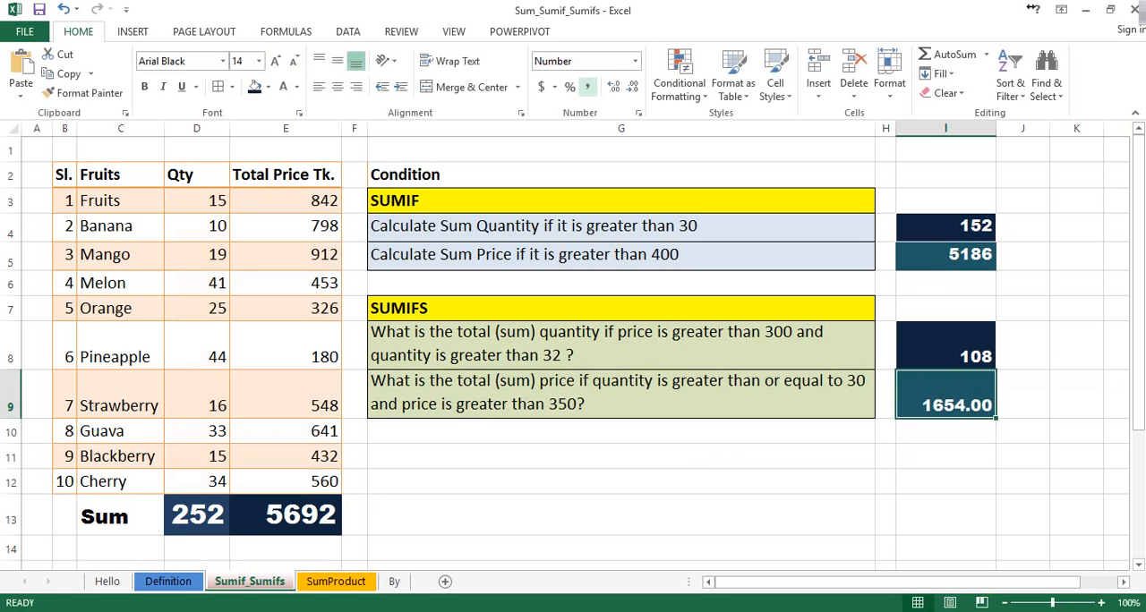
pyautogui.click(588, 87)
pyautogui.click(632, 86)
pyautogui.click(632, 87)
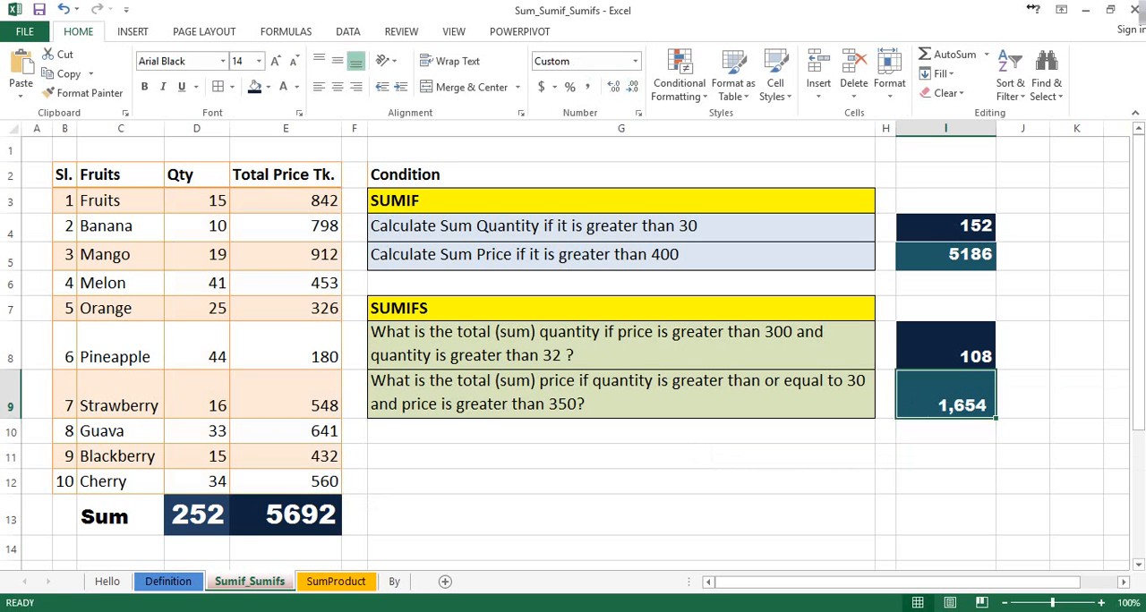
pyautogui.click(680, 457)
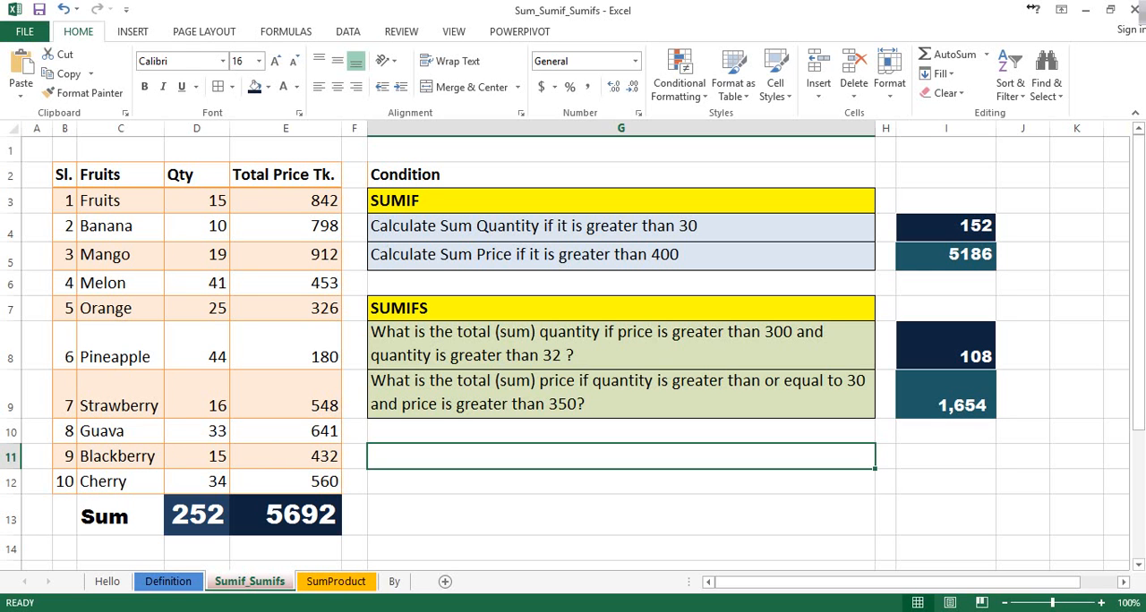
# Check the conditional price sum in I9 against the quantities and prices of Guava and Cherry in rows 10 and 12
pyautogui.click(945, 394)
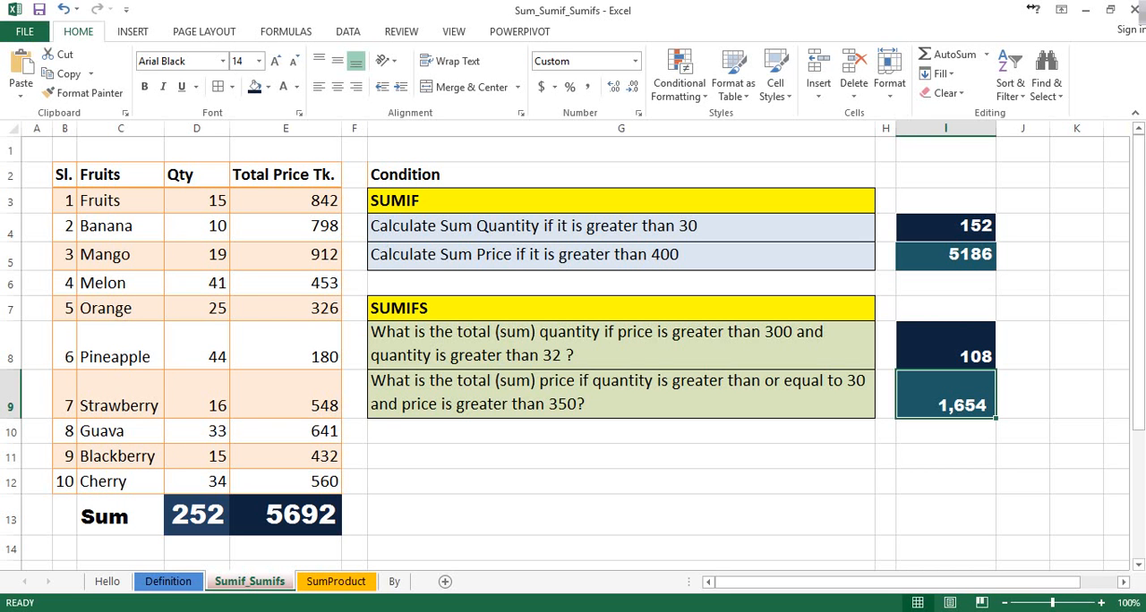
pyautogui.click(197, 432)
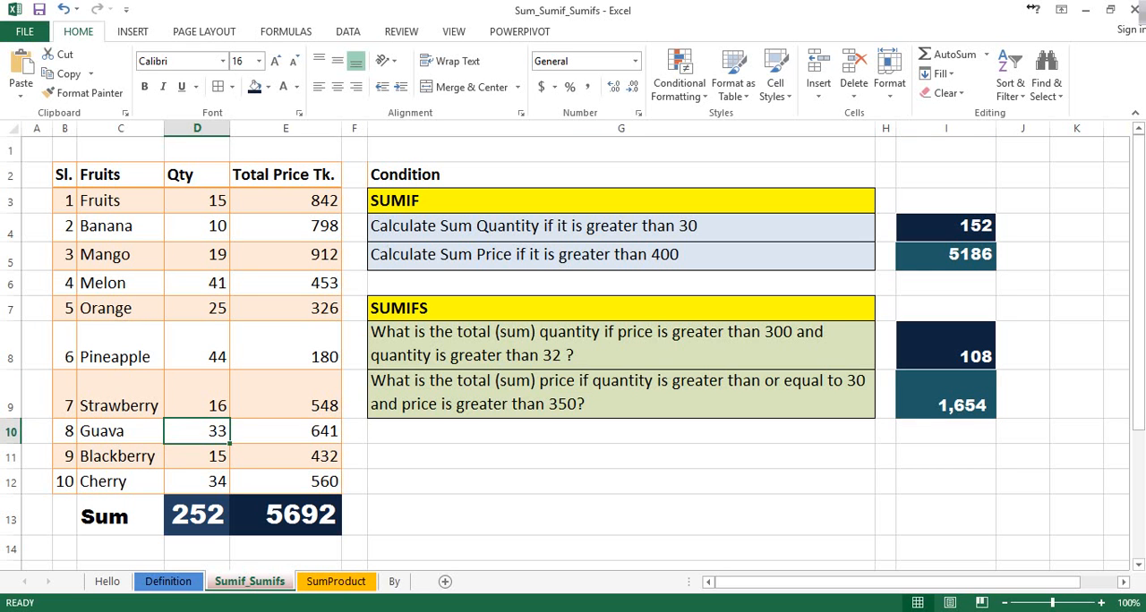
pyautogui.click(286, 431)
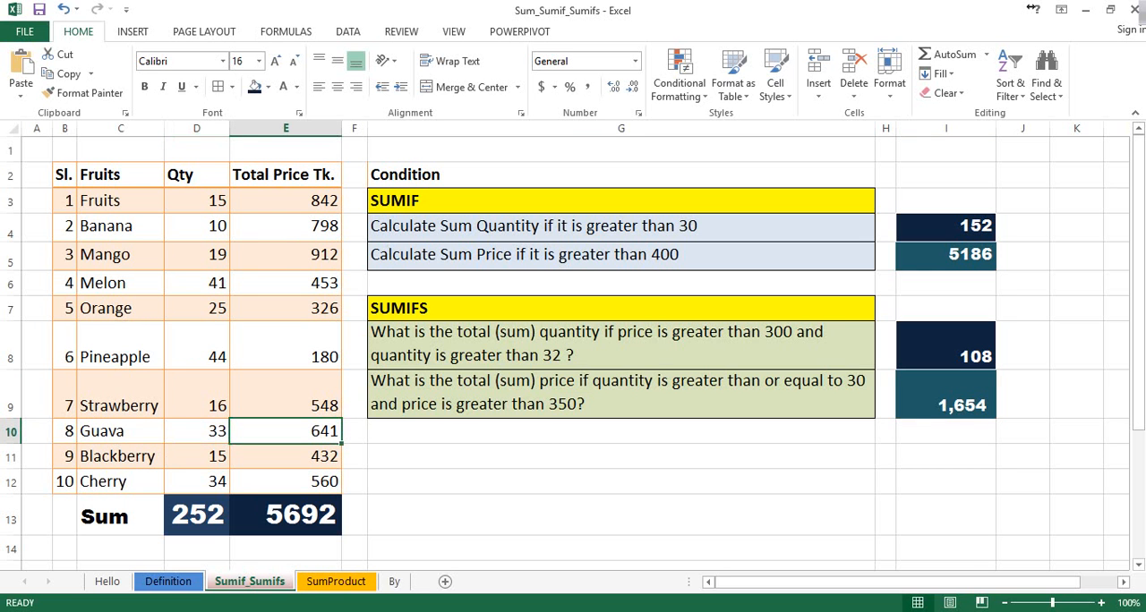
pyautogui.click(197, 481)
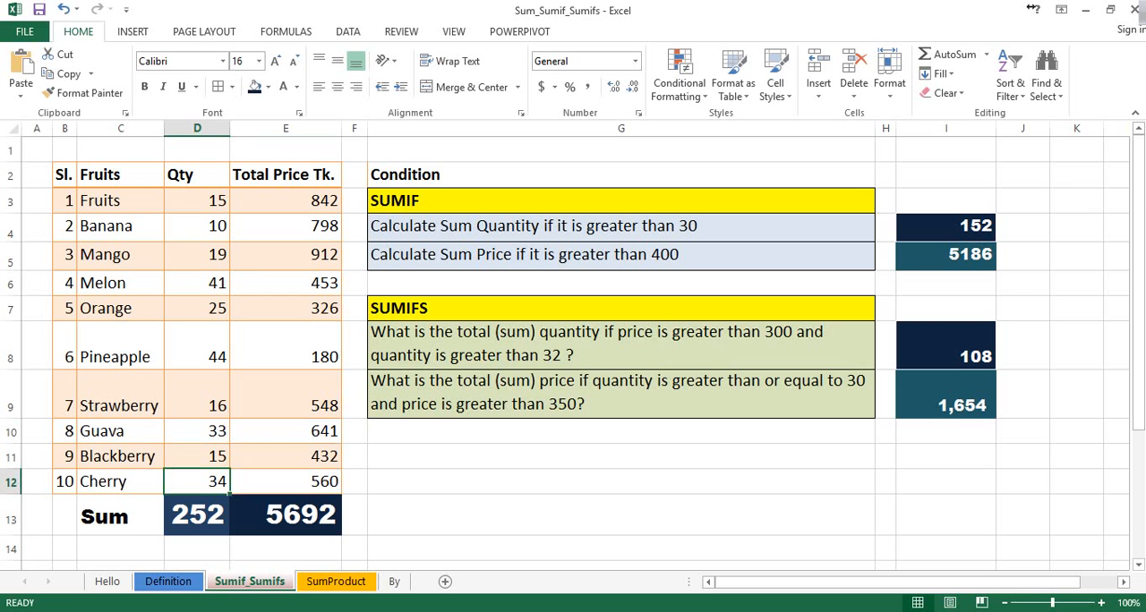
pyautogui.click(286, 481)
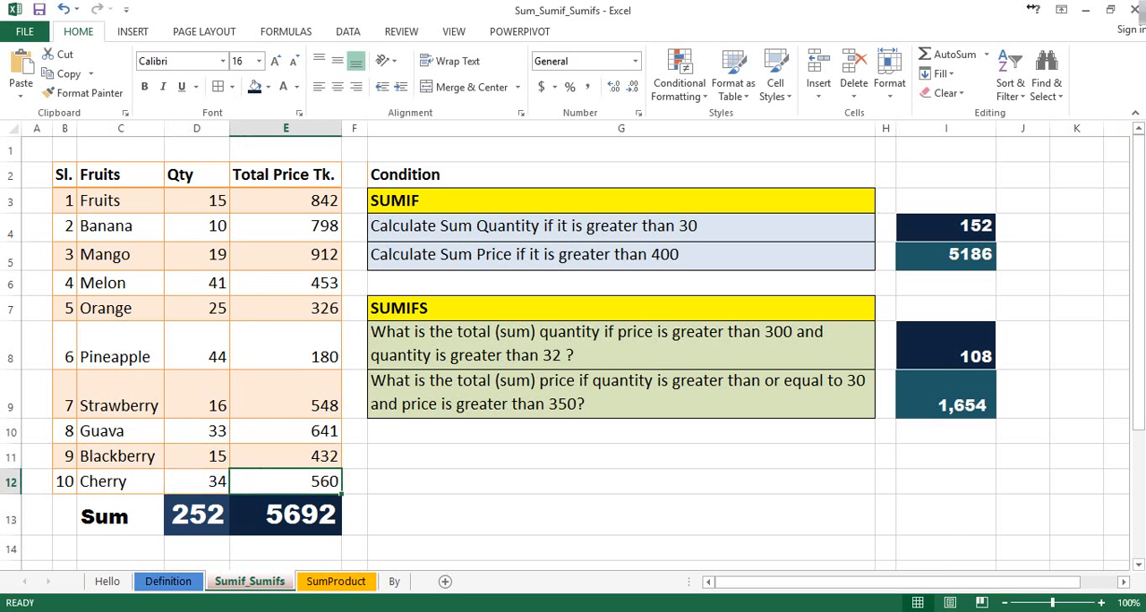
# Open the SumProduct sheet and examine the items, quantities and prices per item in rows 3 to 10
pyautogui.click(620, 456)
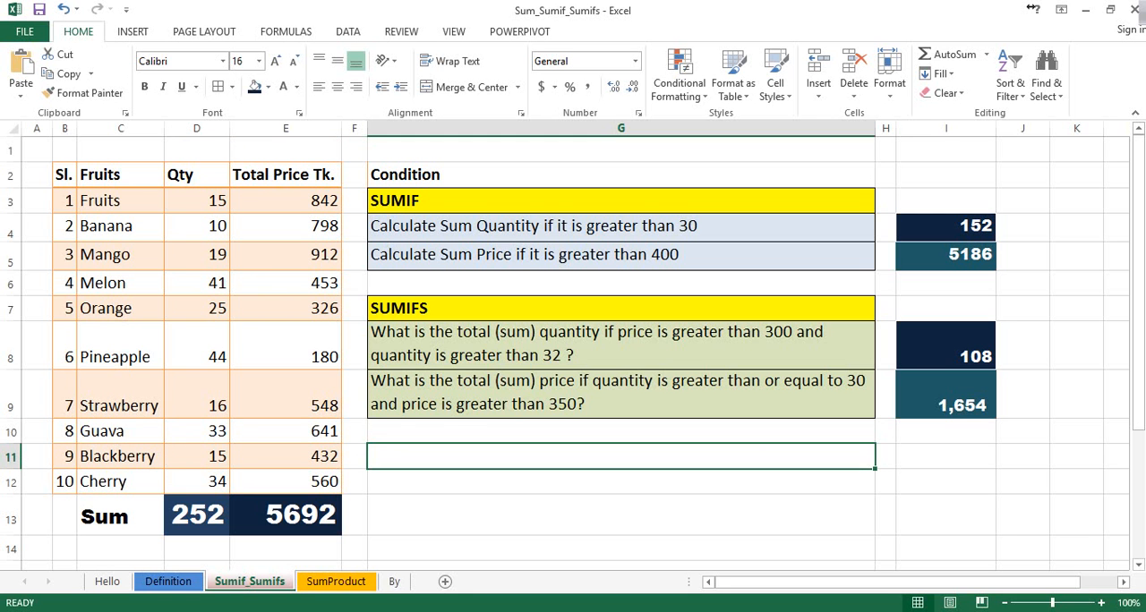
pyautogui.click(336, 581)
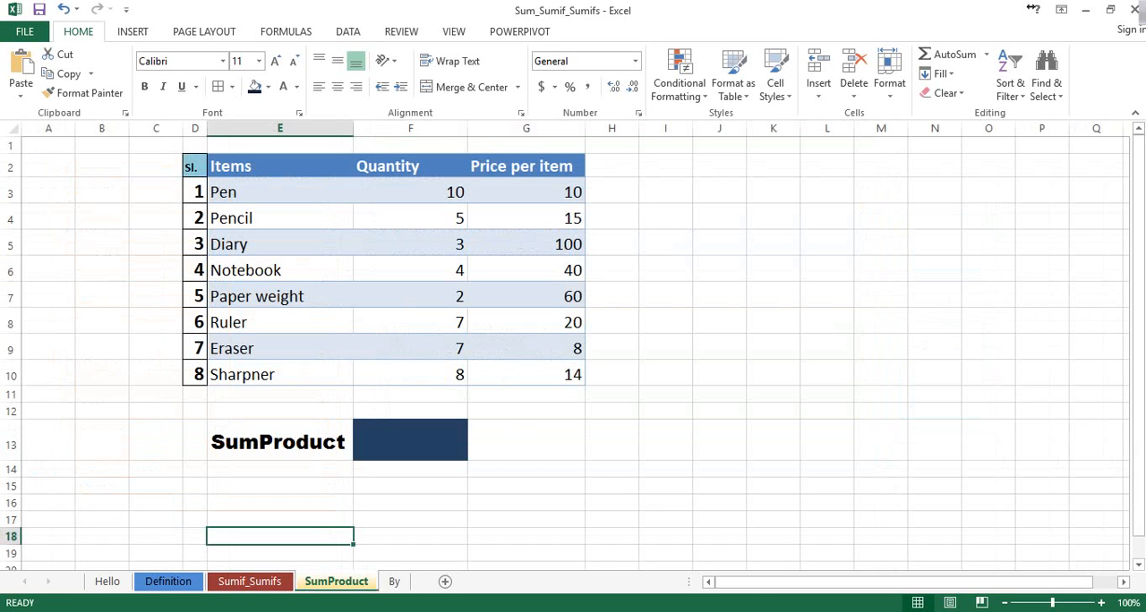
pyautogui.moveTo(279, 191); pyautogui.dragTo(279, 374)
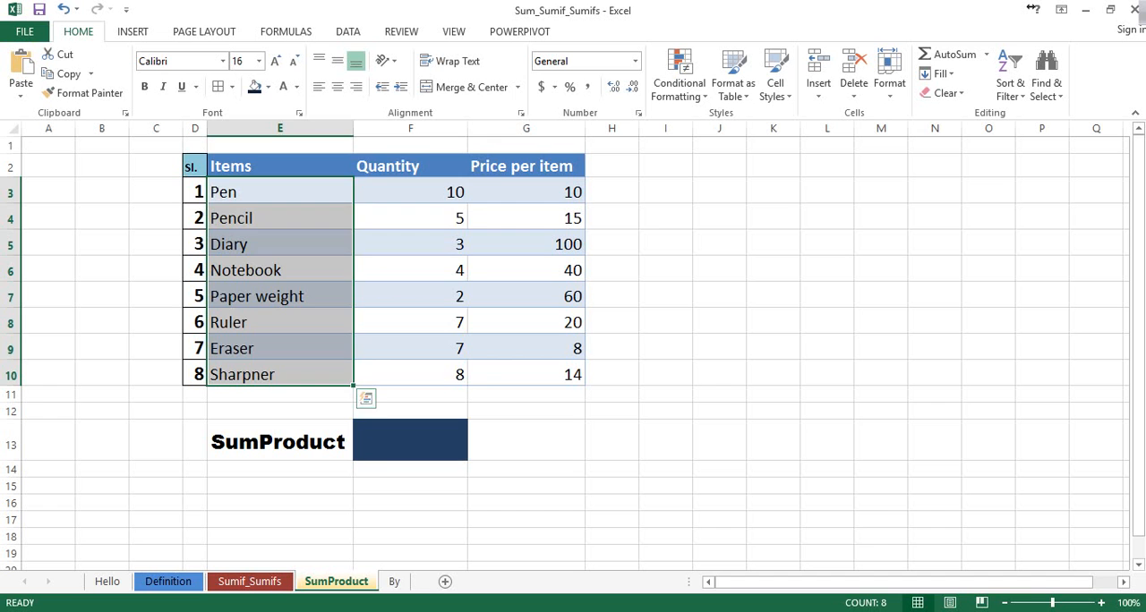
pyautogui.moveTo(410, 192); pyautogui.dragTo(410, 374)
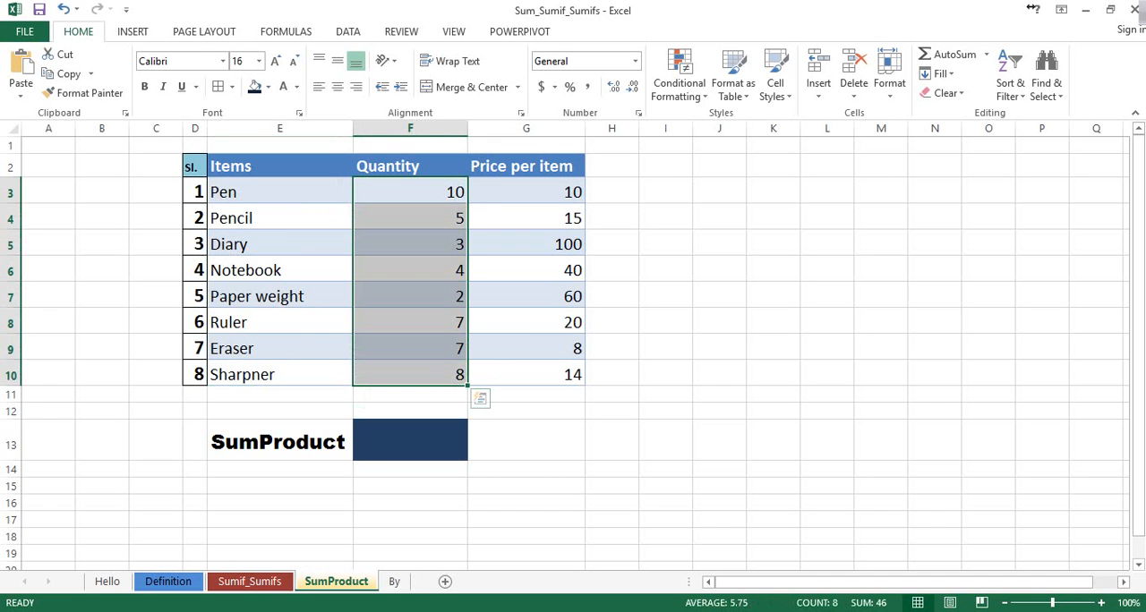
pyautogui.moveTo(525, 192); pyautogui.dragTo(526, 374)
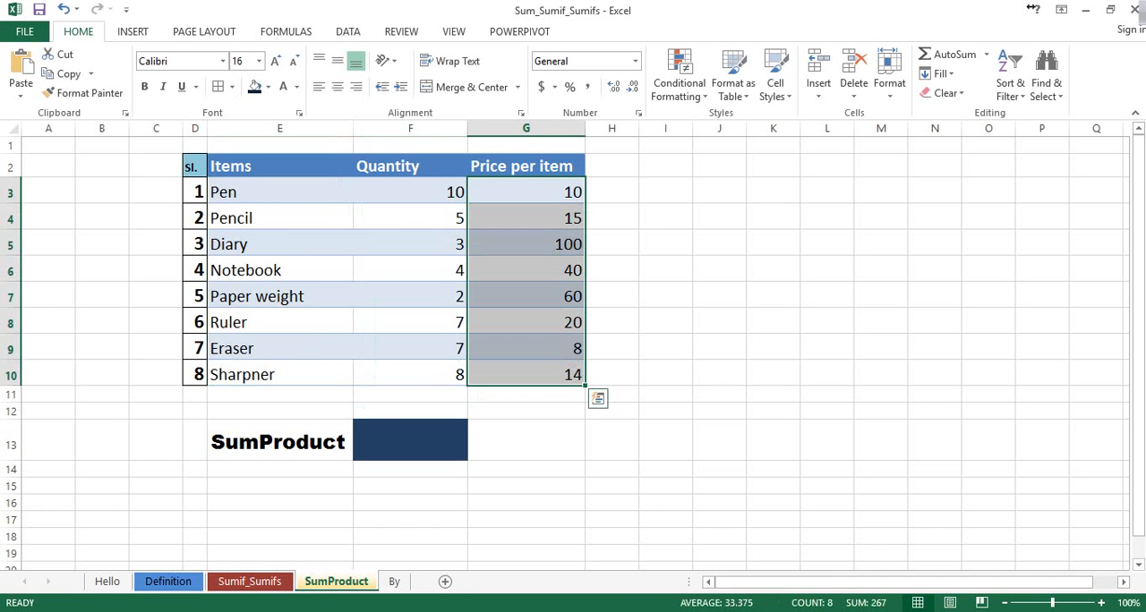
pyautogui.click(525, 411)
pyautogui.click(525, 395)
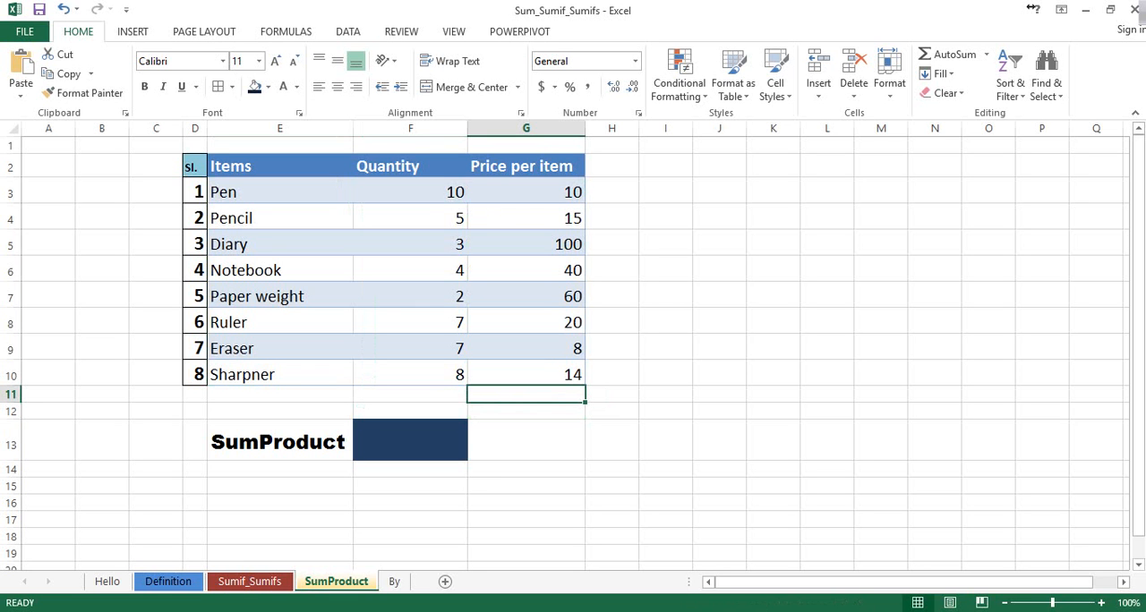
pyautogui.click(410, 192)
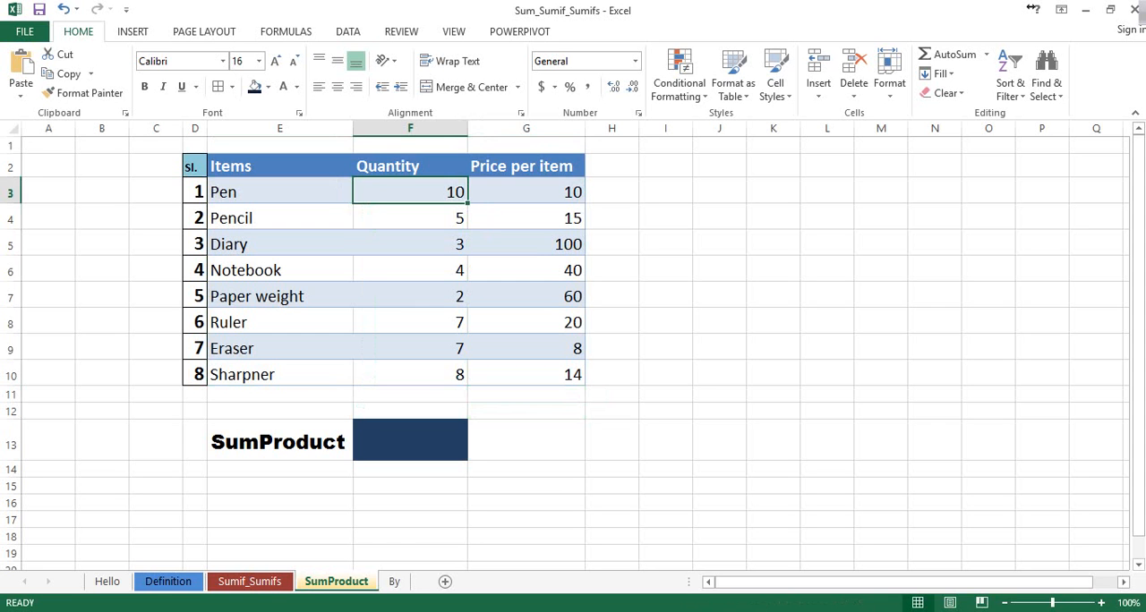
pyautogui.click(526, 192)
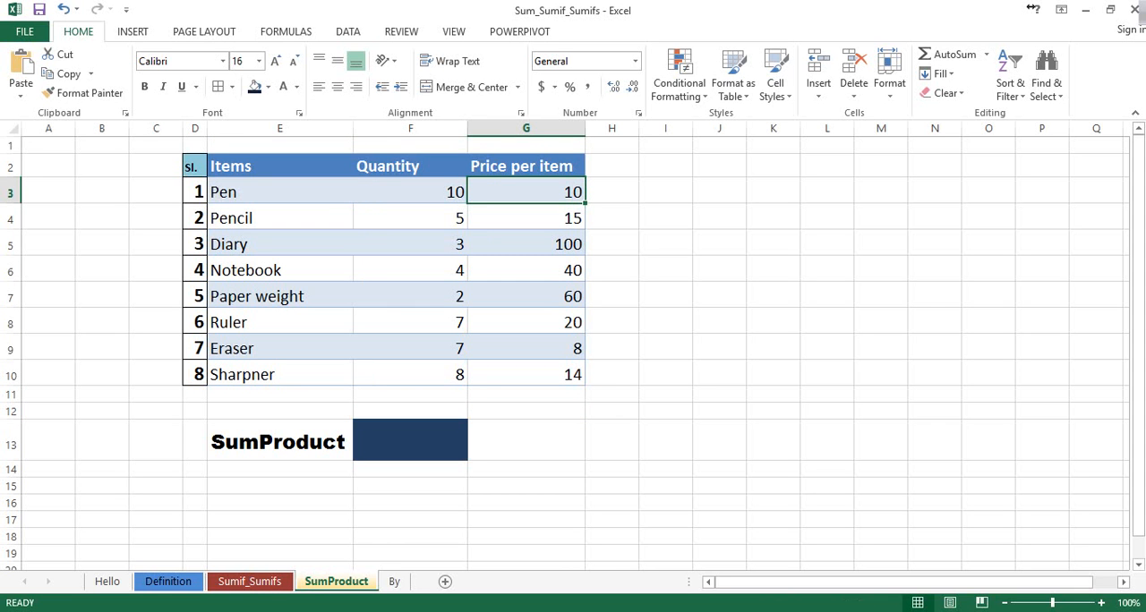
# Widen column H and multiply the pen's quantity F3 by its price G3 in cell H3
pyautogui.click(612, 191)
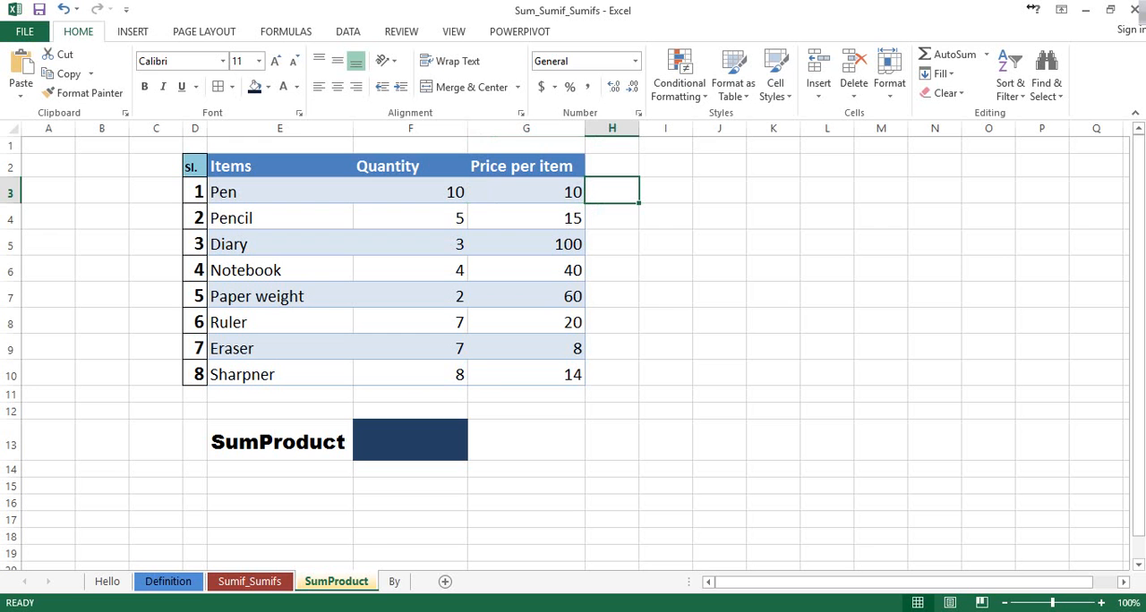
pyautogui.moveTo(639, 128); pyautogui.dragTo(693, 128)
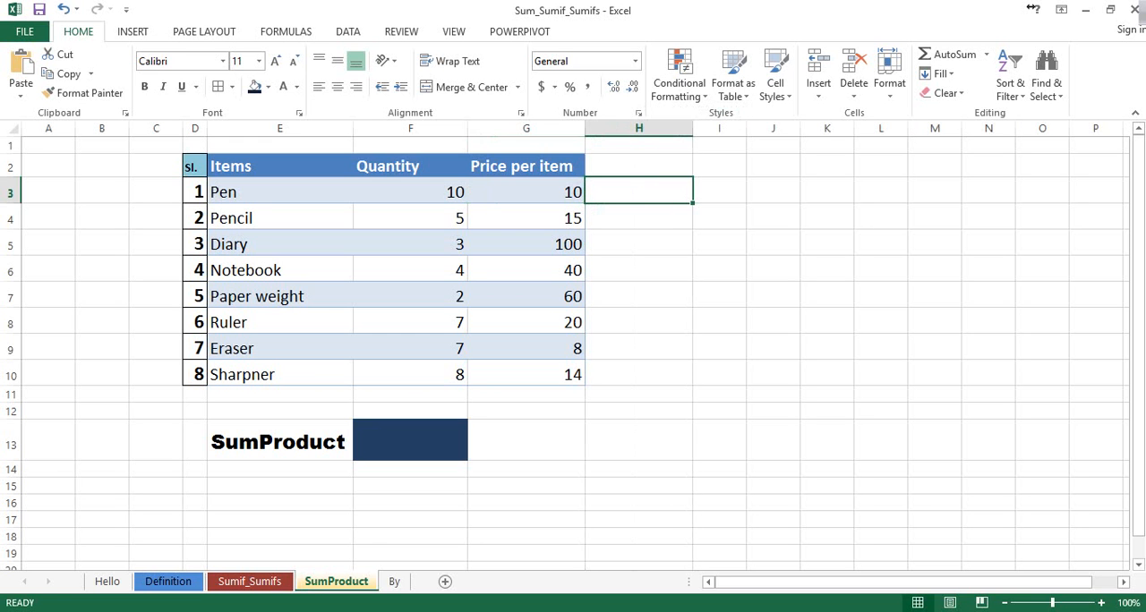
pyautogui.write('=')
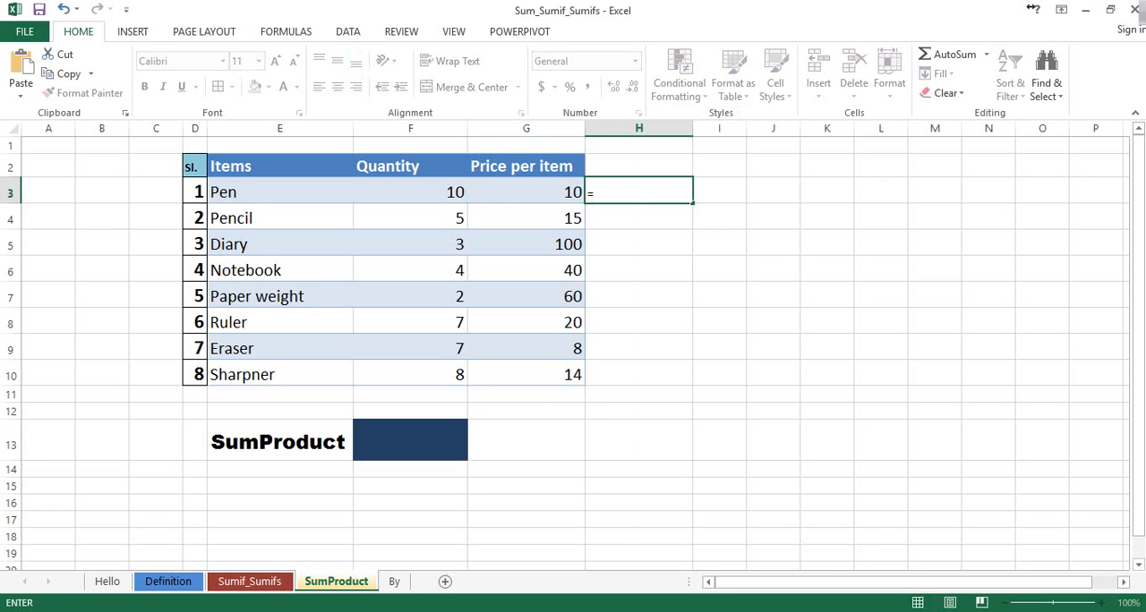
pyautogui.click(410, 192)
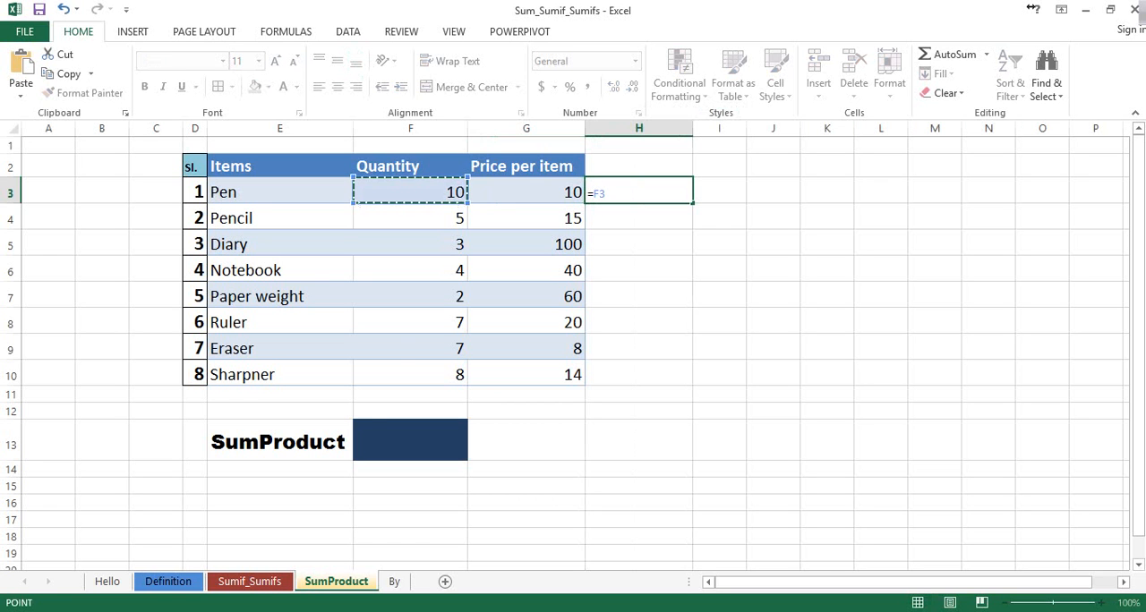
pyautogui.write('*')
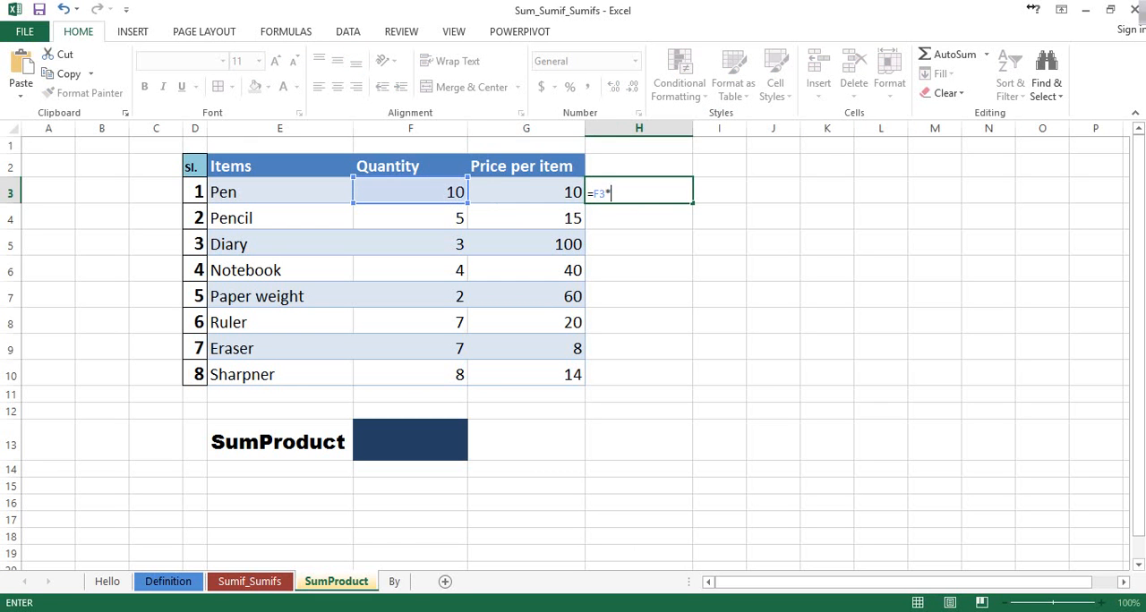
pyautogui.press('Left')
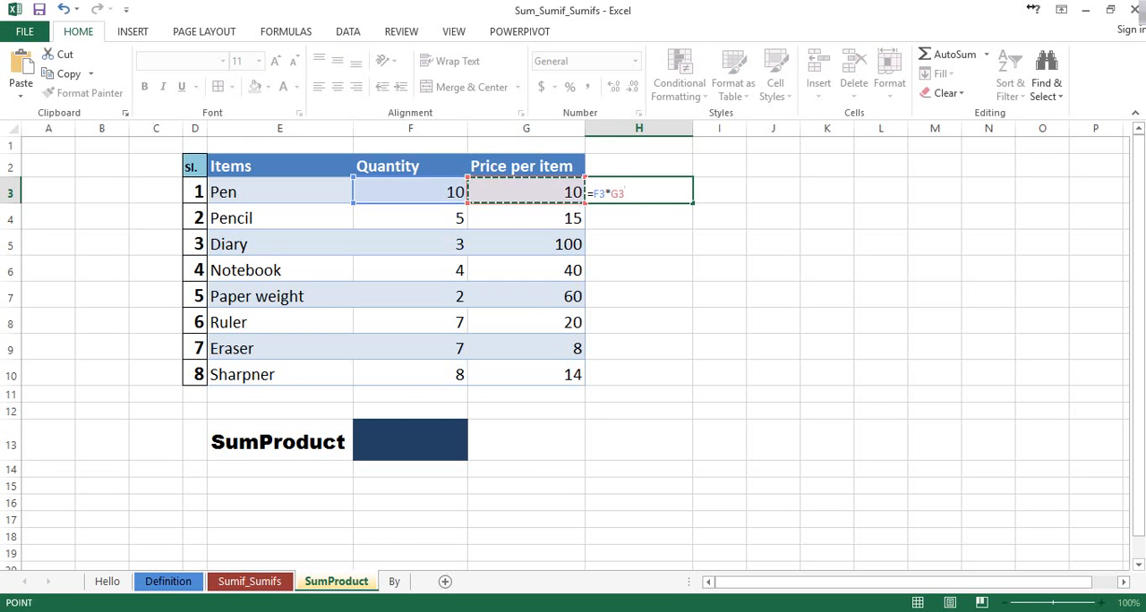
pyautogui.press('Return')
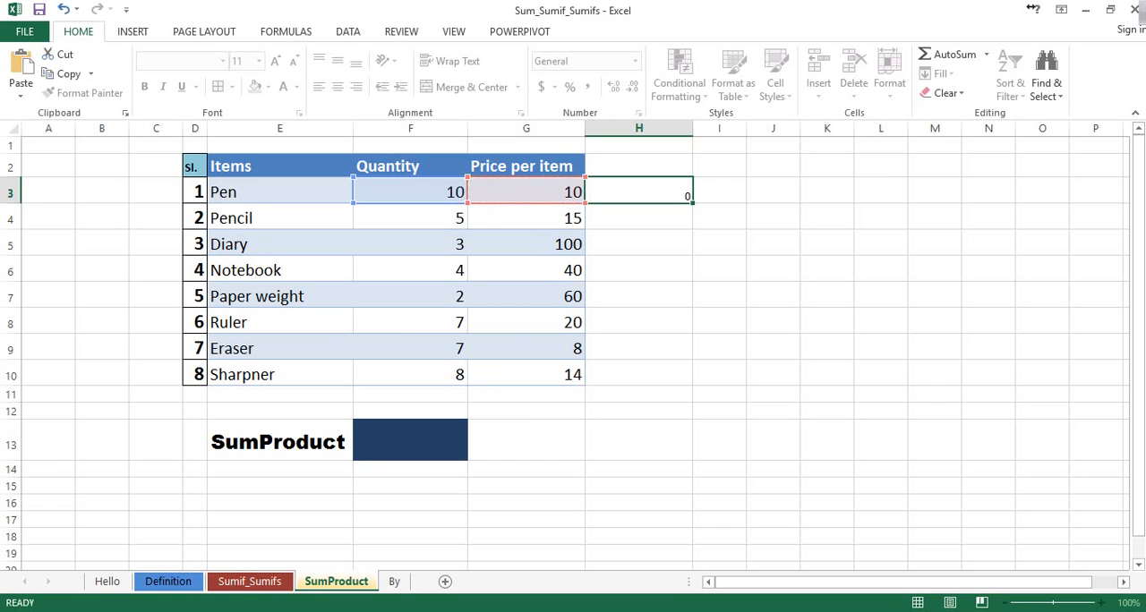
# Check the product in H3 against F3 and G3 and copy its formula down to H10
pyautogui.press('Up')
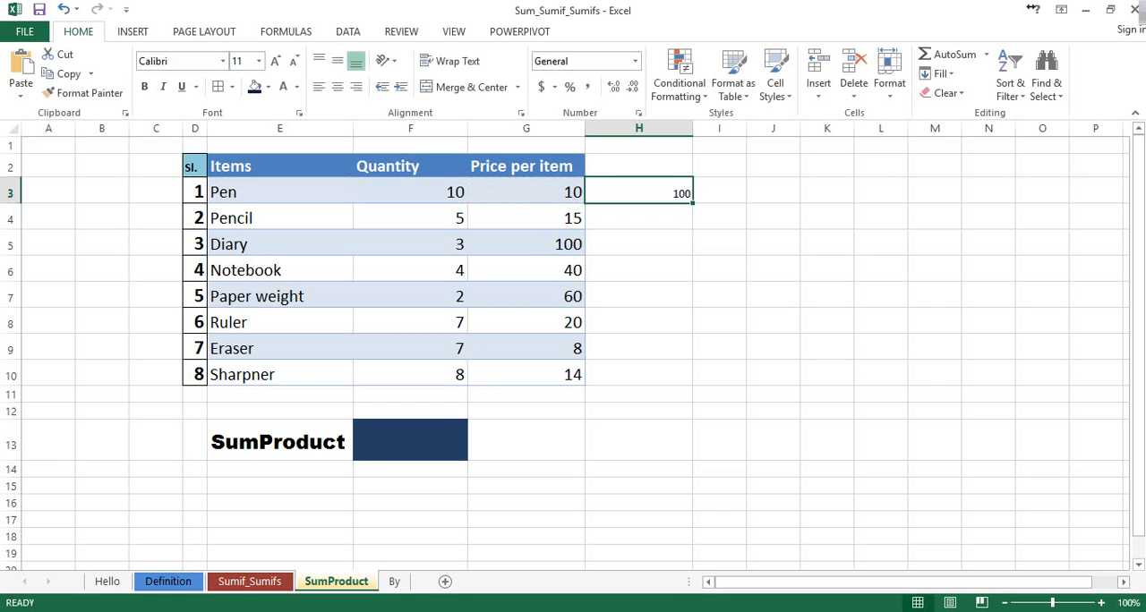
pyautogui.press('Left')
pyautogui.press('Left')
pyautogui.hotkey('shift', 'Right')
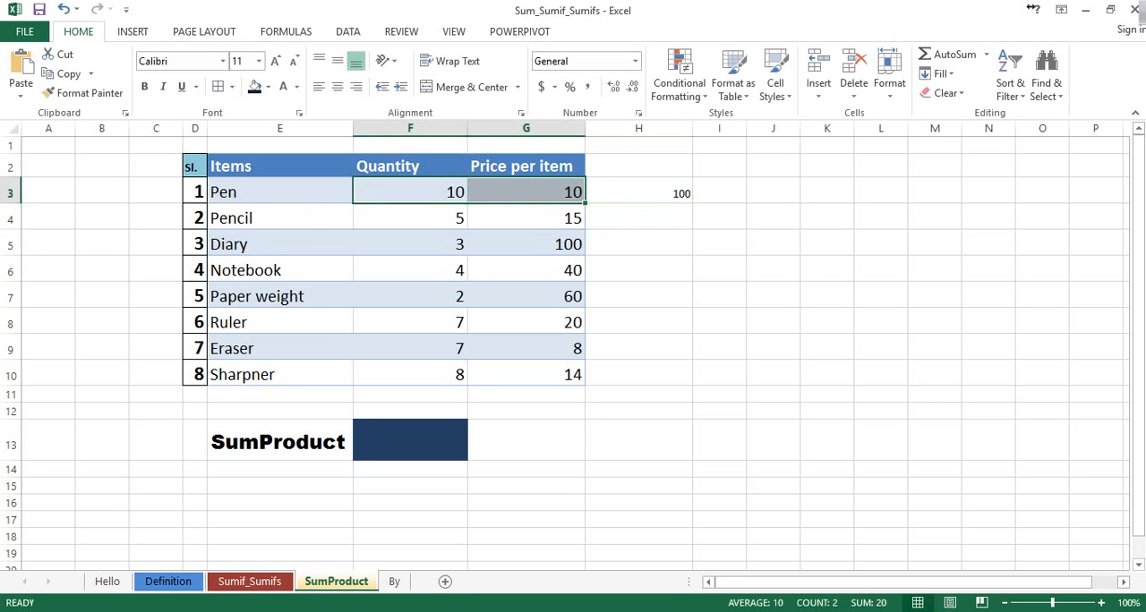
pyautogui.press('Right')
pyautogui.press('Right')
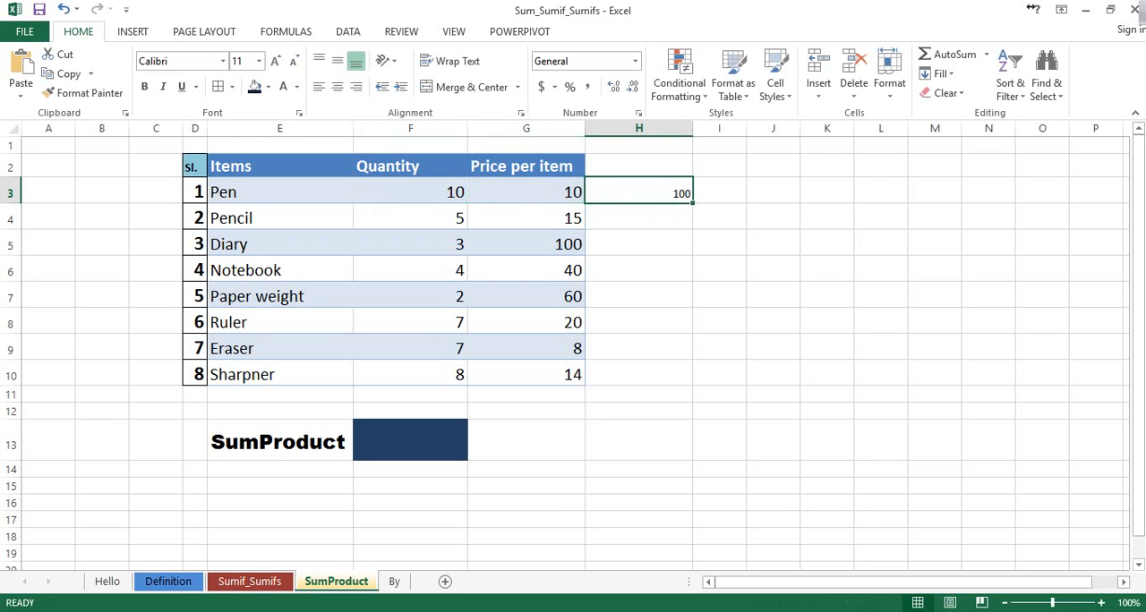
pyautogui.moveTo(692, 204); pyautogui.dragTo(667, 376)
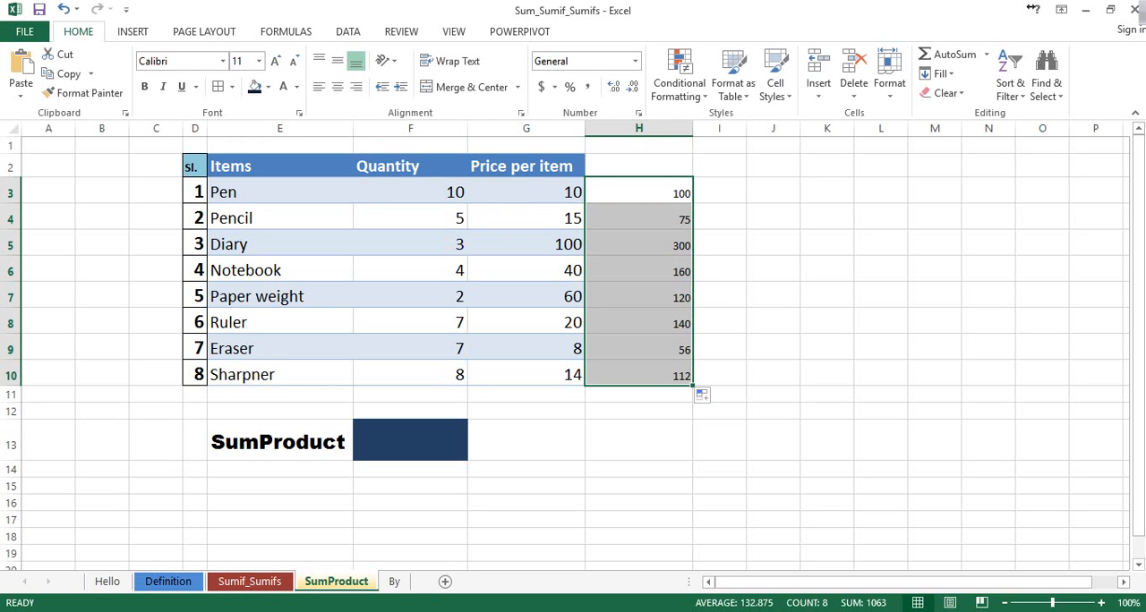
# Enter the heading "Total Price of Each Item" in H2 and fit column H to its width
pyautogui.click(638, 166)
pyautogui.write('Tota')
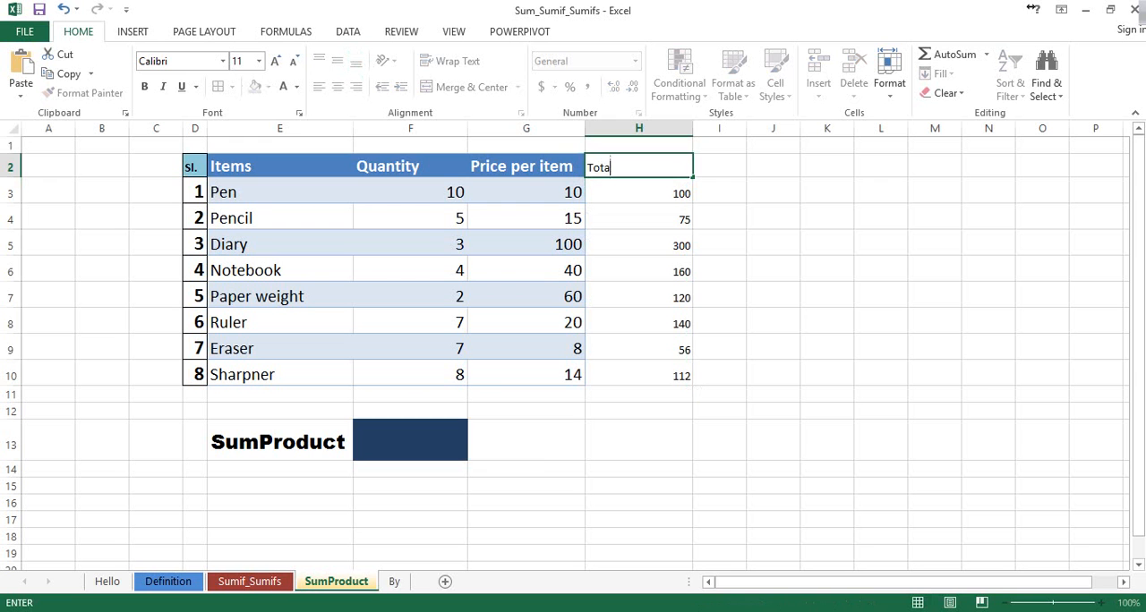
pyautogui.write('l Price of Each Item')
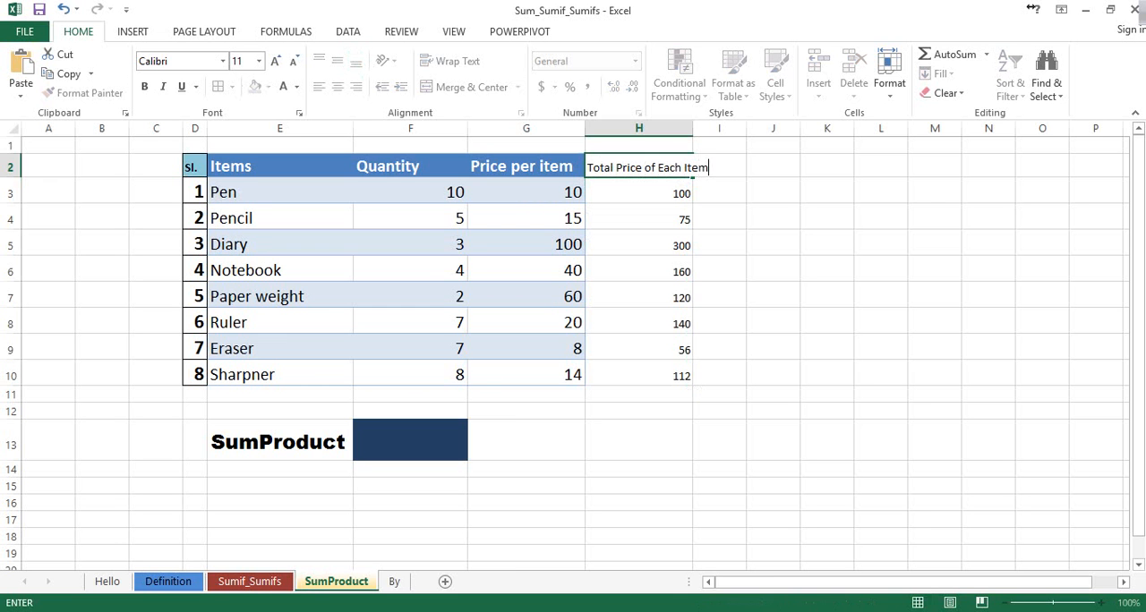
pyautogui.click(772, 243)
pyautogui.doubleClick(693, 129)
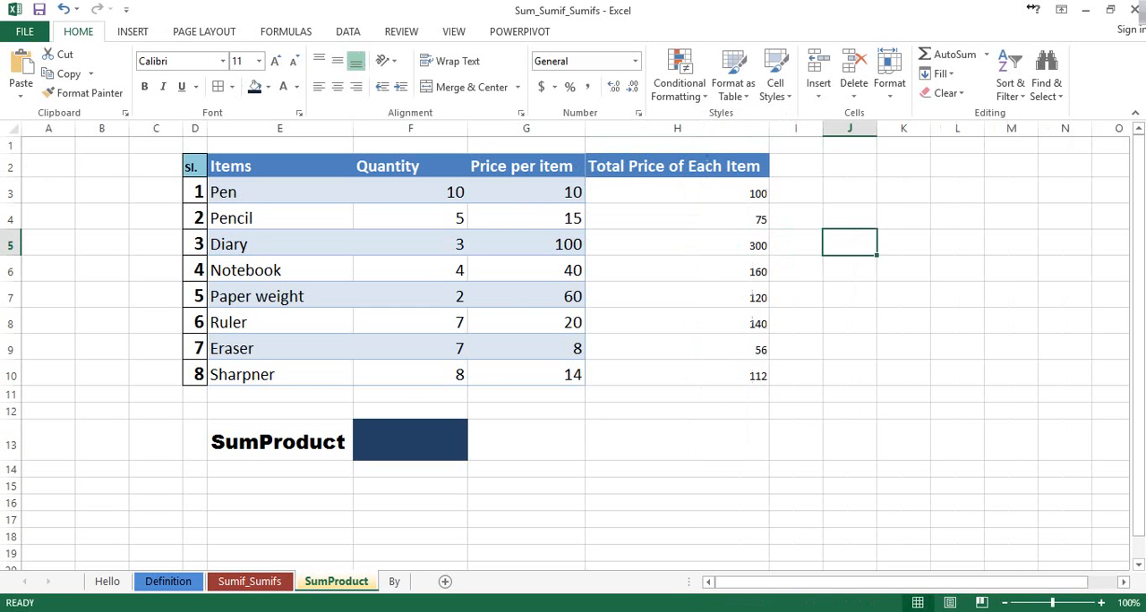
# Set the font size of the item totals in H3:H10 to 16
pyautogui.moveTo(676, 192); pyautogui.dragTo(676, 375)
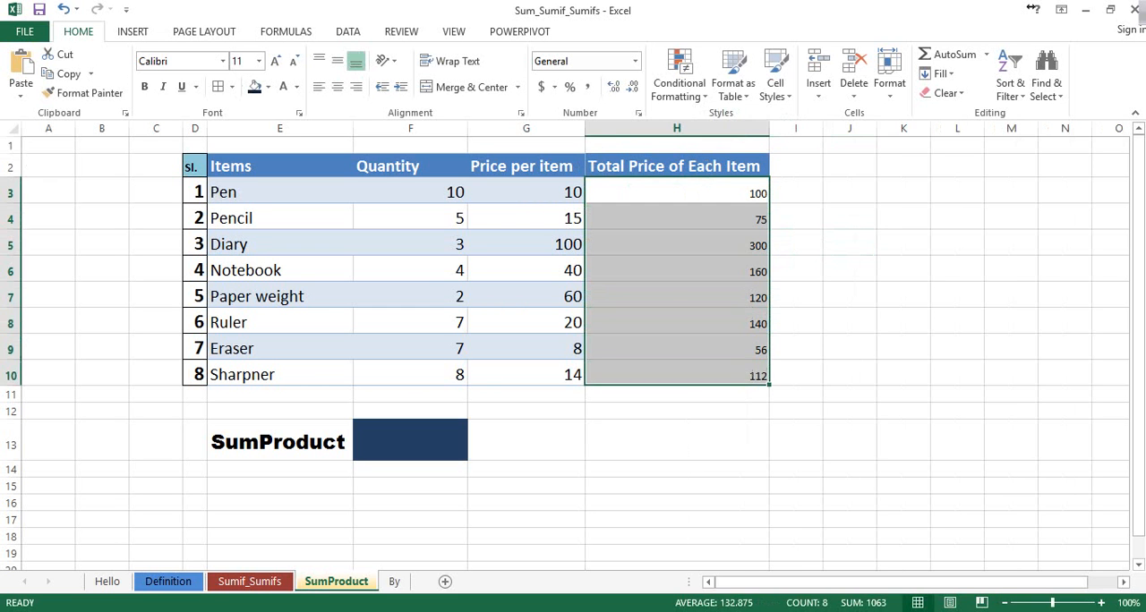
pyautogui.click(259, 61)
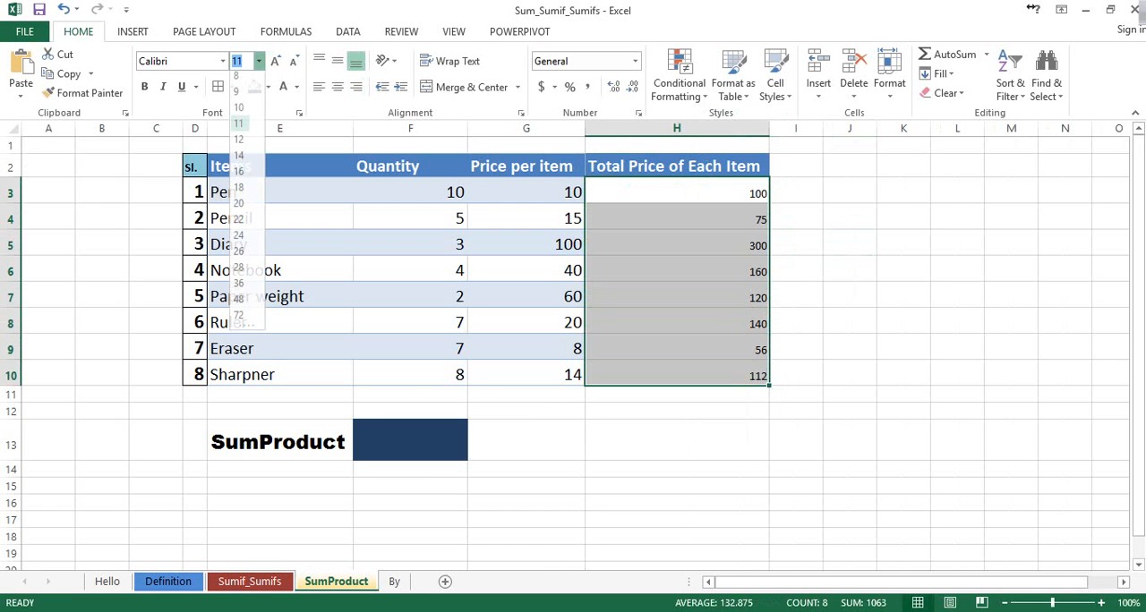
pyautogui.click(239, 176)
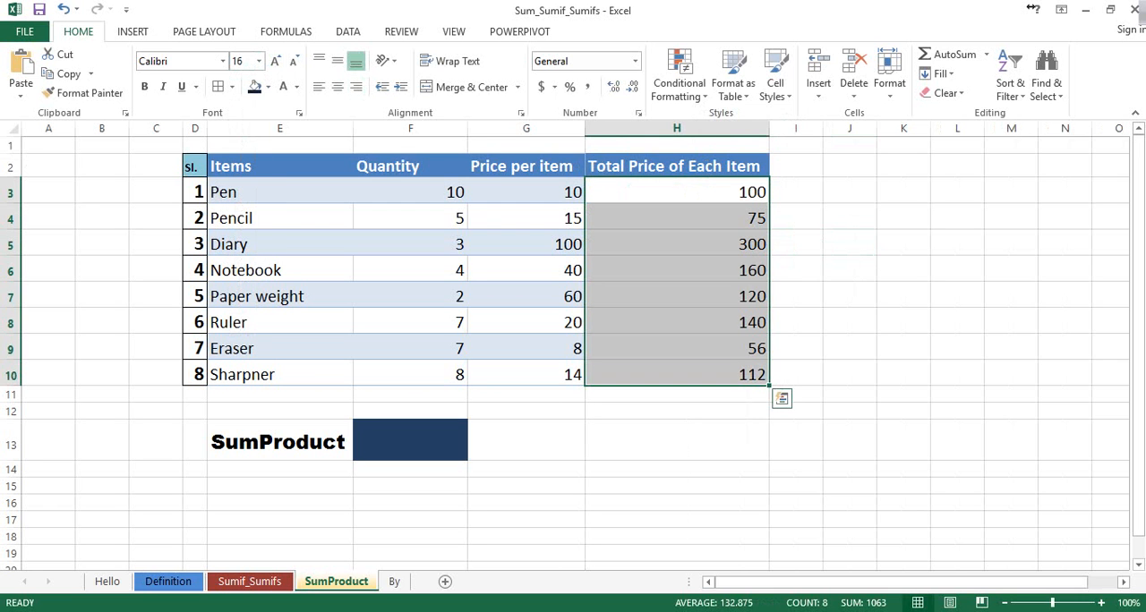
# Add up the item totals H3:H10 with a SUM formula in H11
pyautogui.click(677, 395)
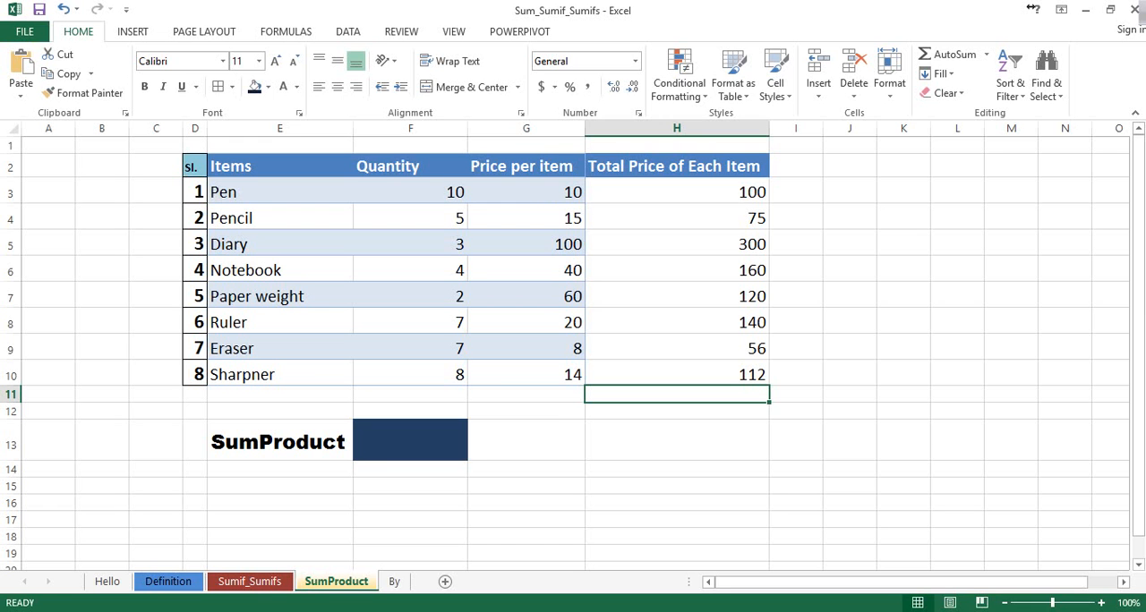
pyautogui.write('=sum')
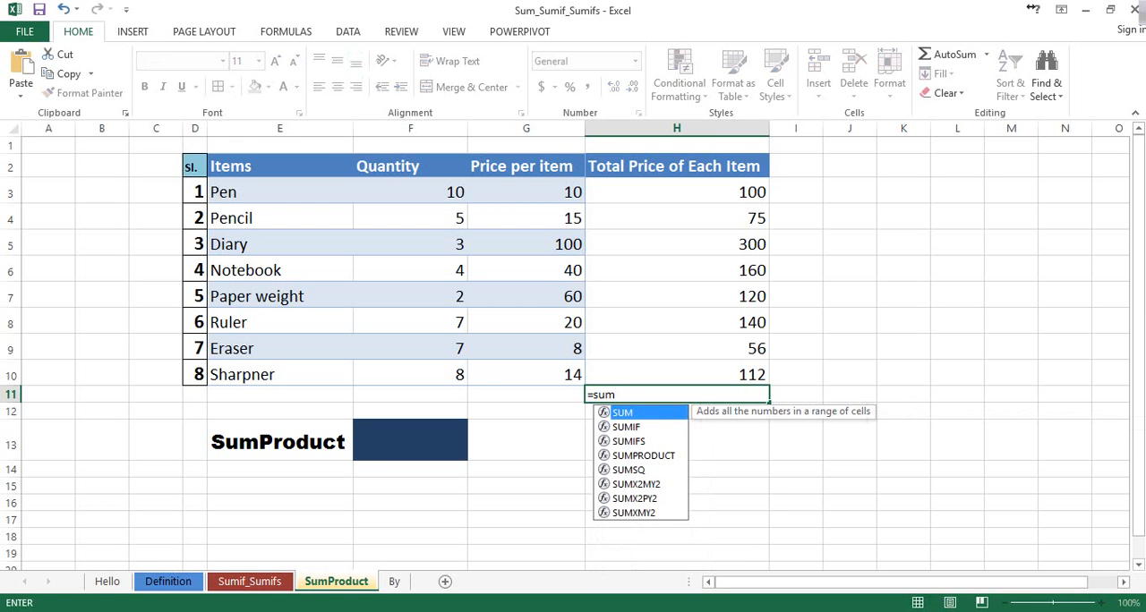
pyautogui.press('Tab')
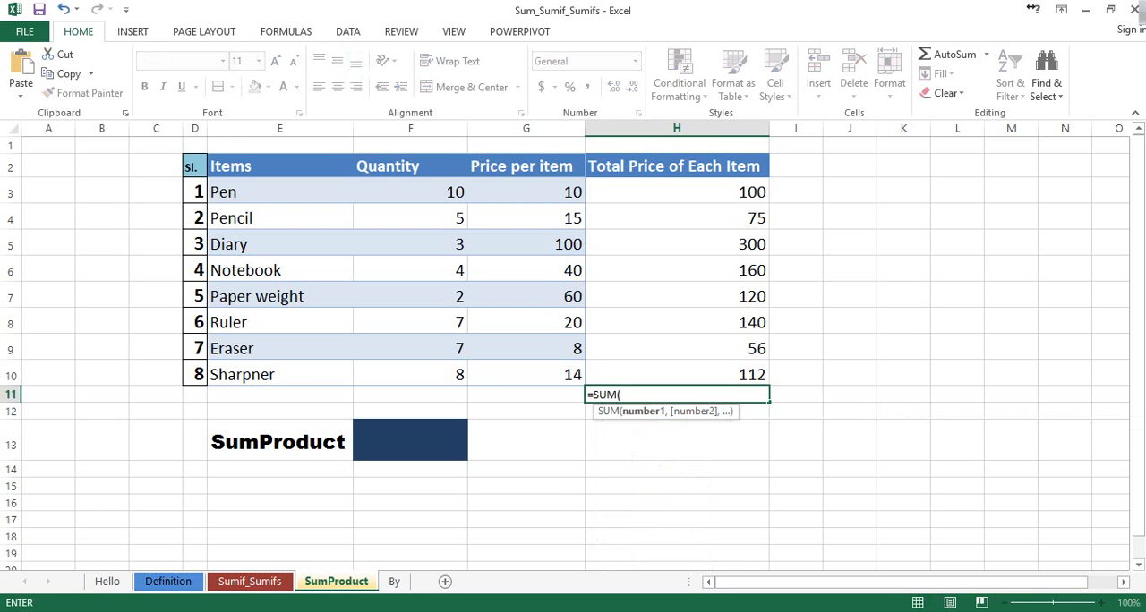
pyautogui.click(676, 192)
pyautogui.moveTo(677, 193); pyautogui.dragTo(762, 375)
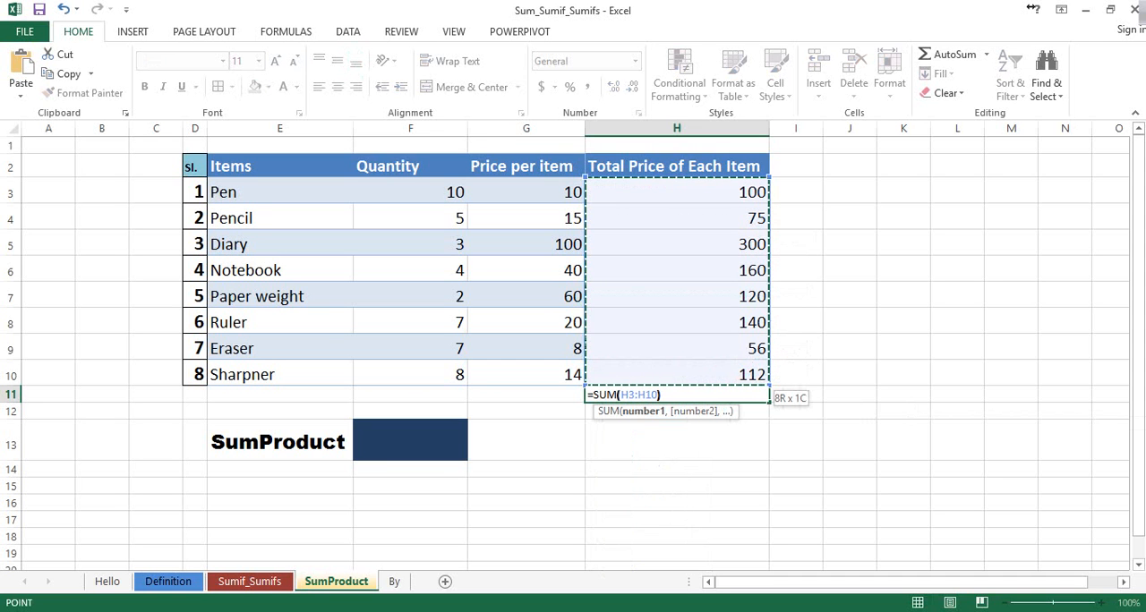
pyautogui.write(')')
pyautogui.press('Return')
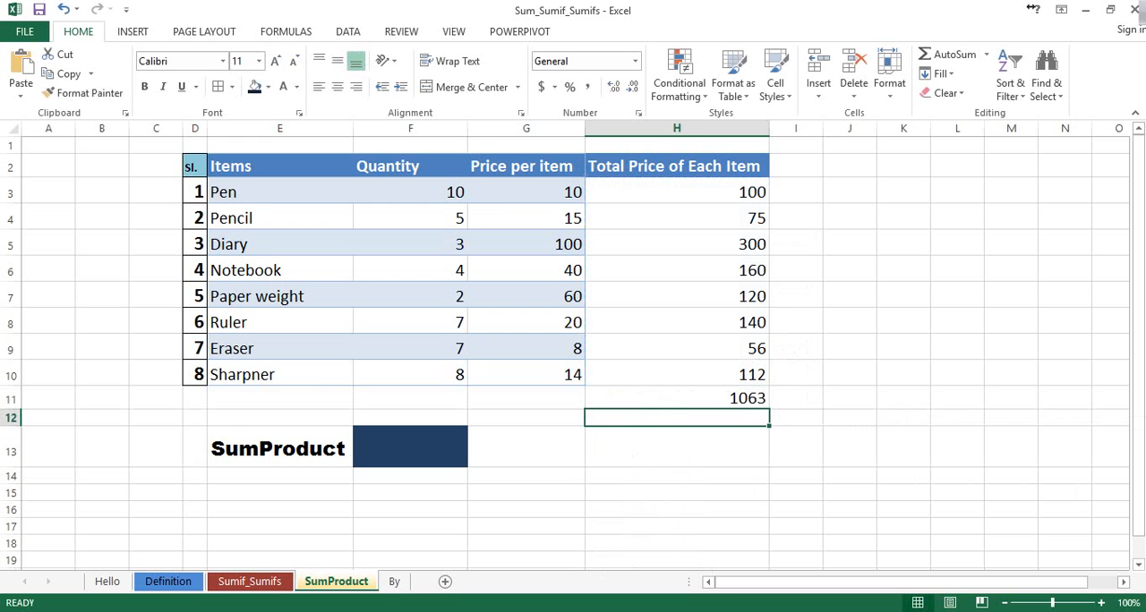
# Review the grand total in H11 against the pen's quantity, price and product and the item totals in H3:H10
pyautogui.click(677, 399)
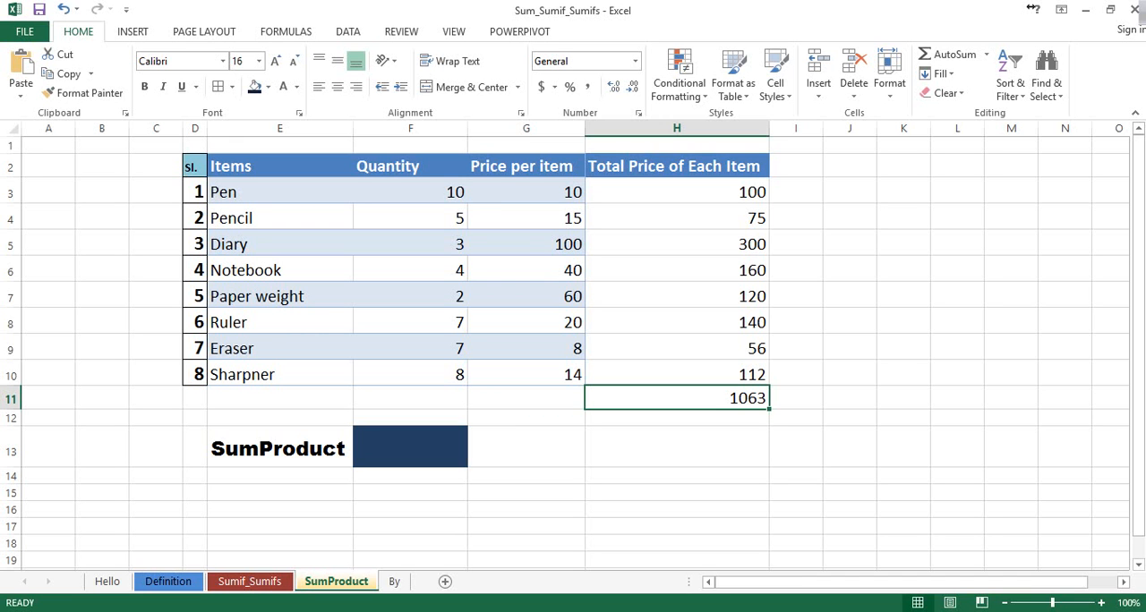
pyautogui.click(410, 191)
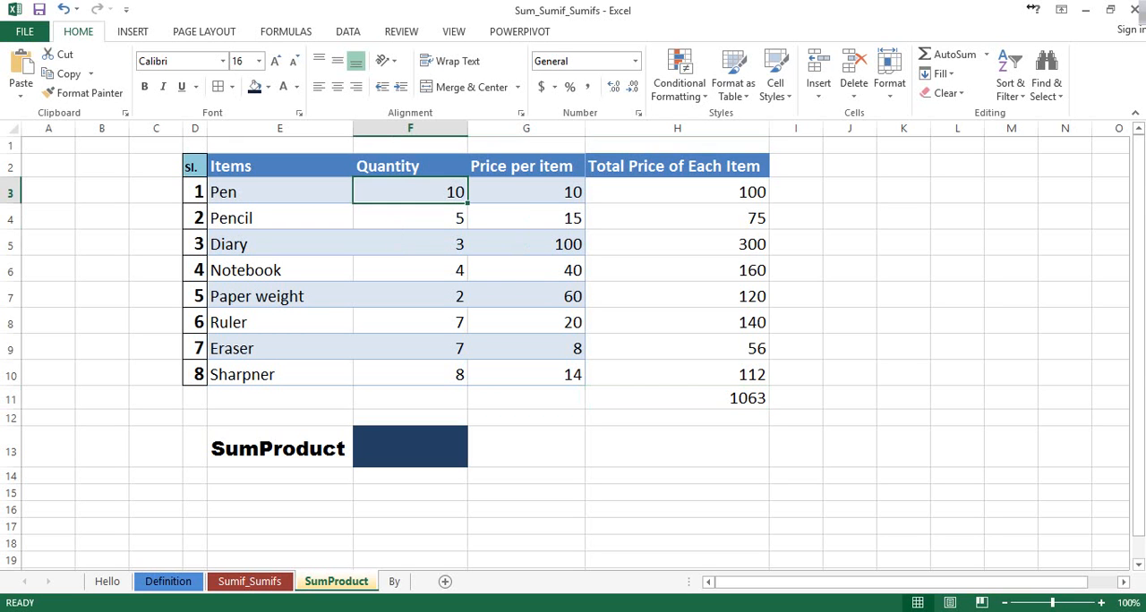
pyautogui.click(526, 192)
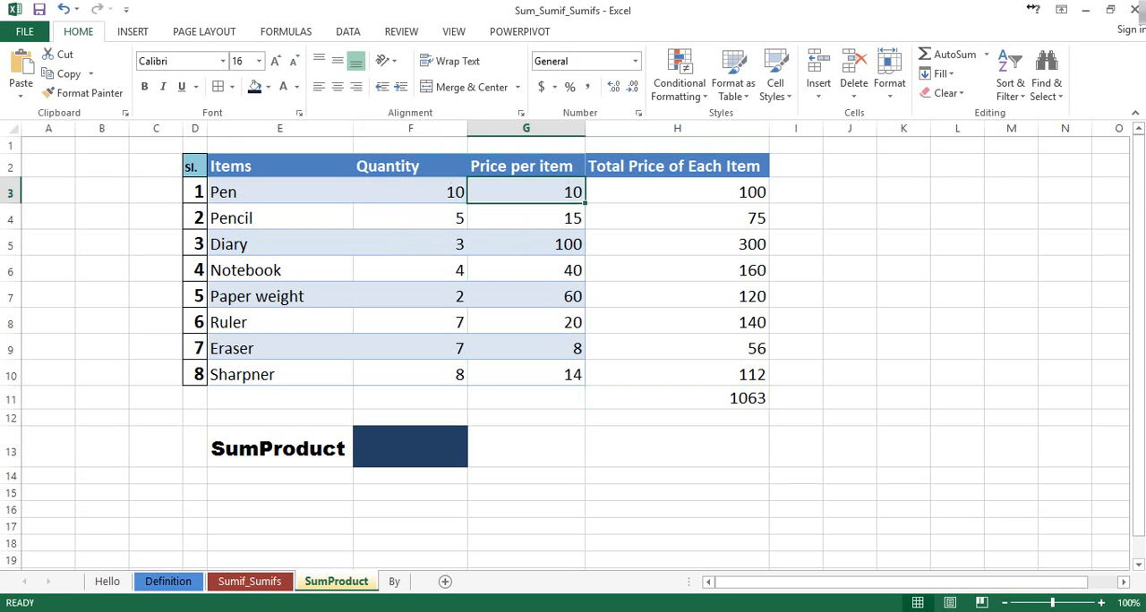
pyautogui.click(677, 192)
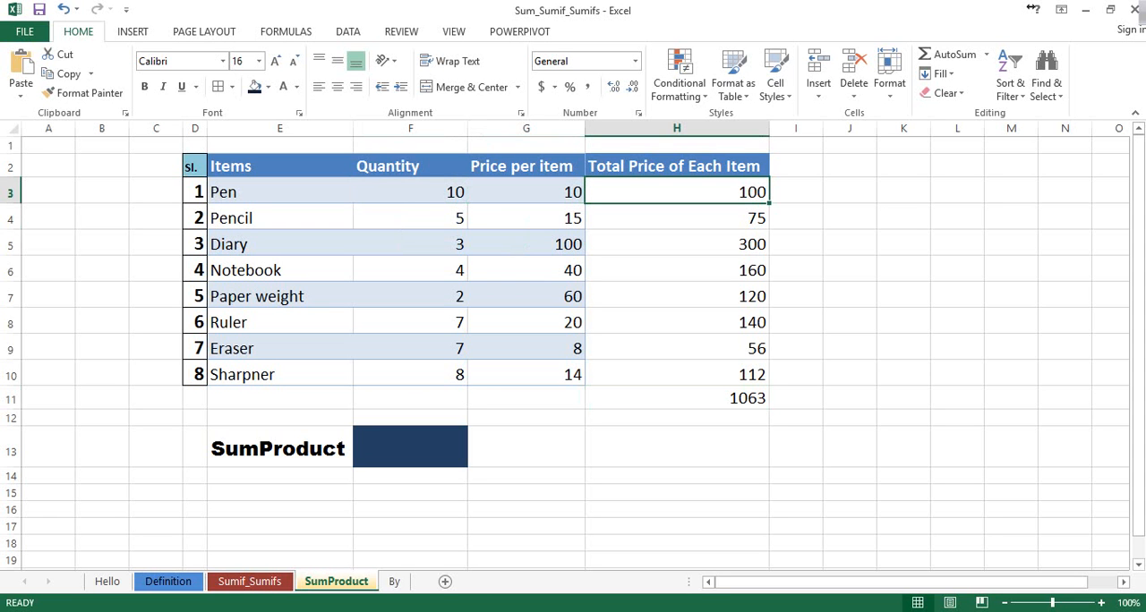
pyautogui.moveTo(676, 191); pyautogui.dragTo(676, 374)
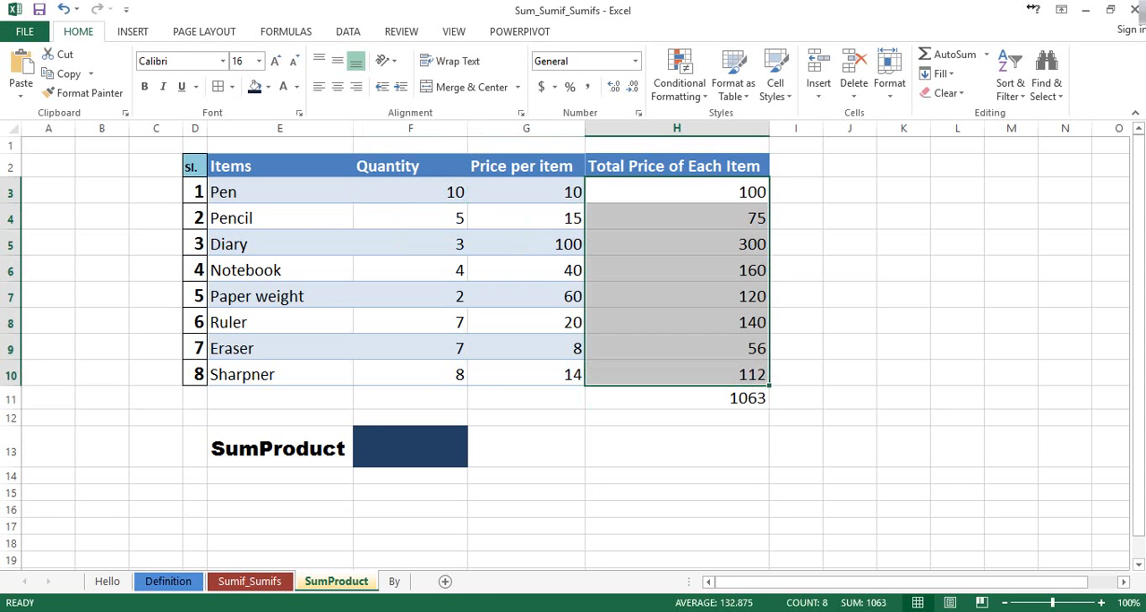
# Widen column F slightly and enter a SUMPRODUCT formula in F13 for the quantities F3:F10 and the prices G3:G10
pyautogui.click(677, 398)
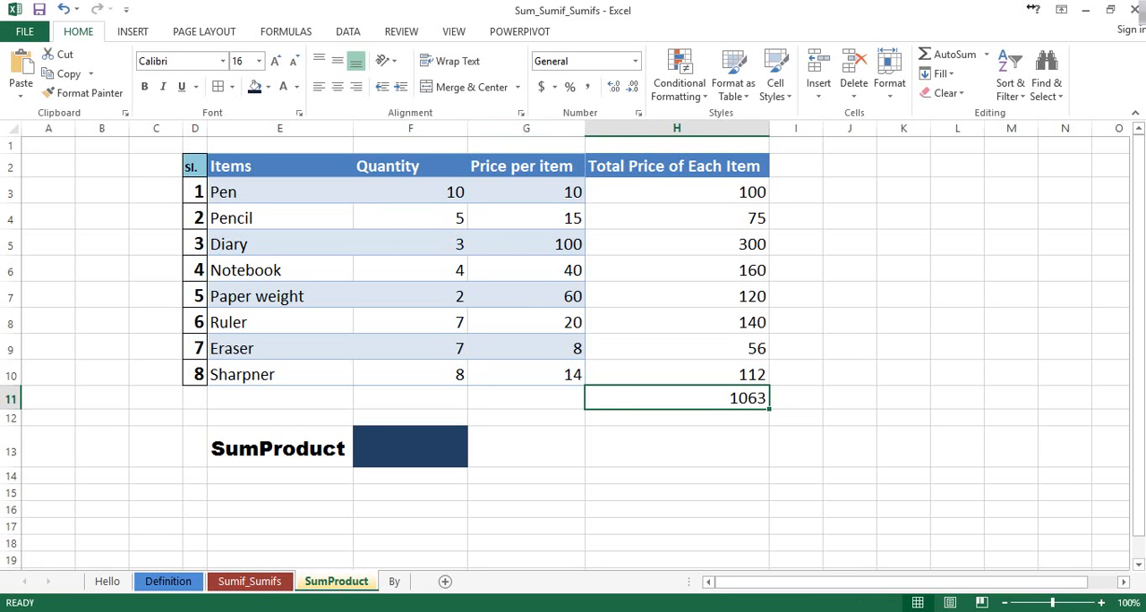
pyautogui.moveTo(467, 128); pyautogui.dragTo(503, 128)
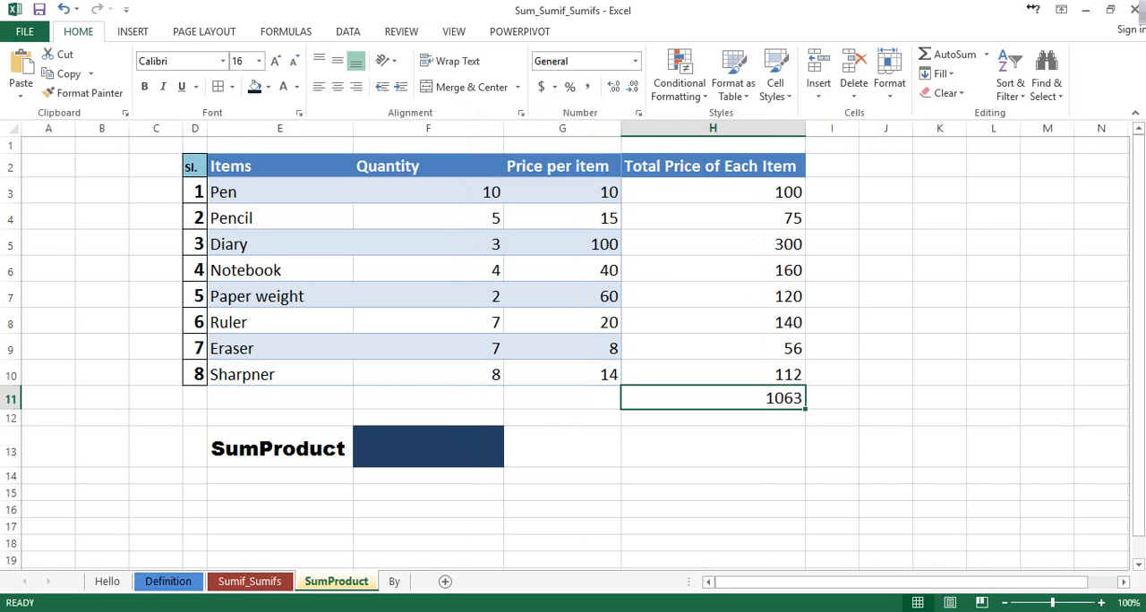
pyautogui.click(427, 446)
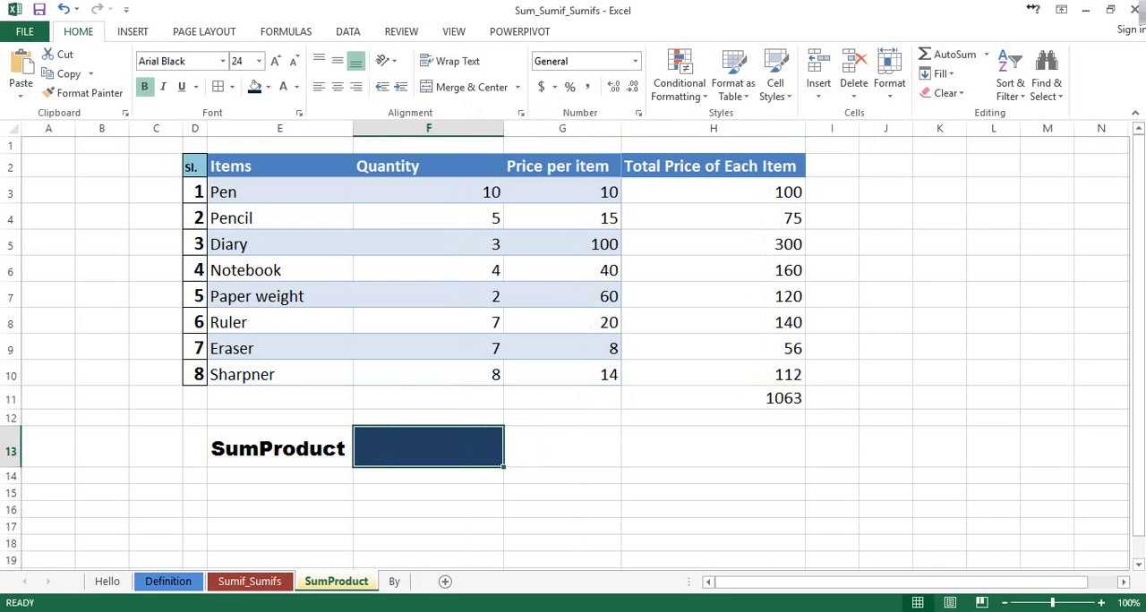
pyautogui.write('=')
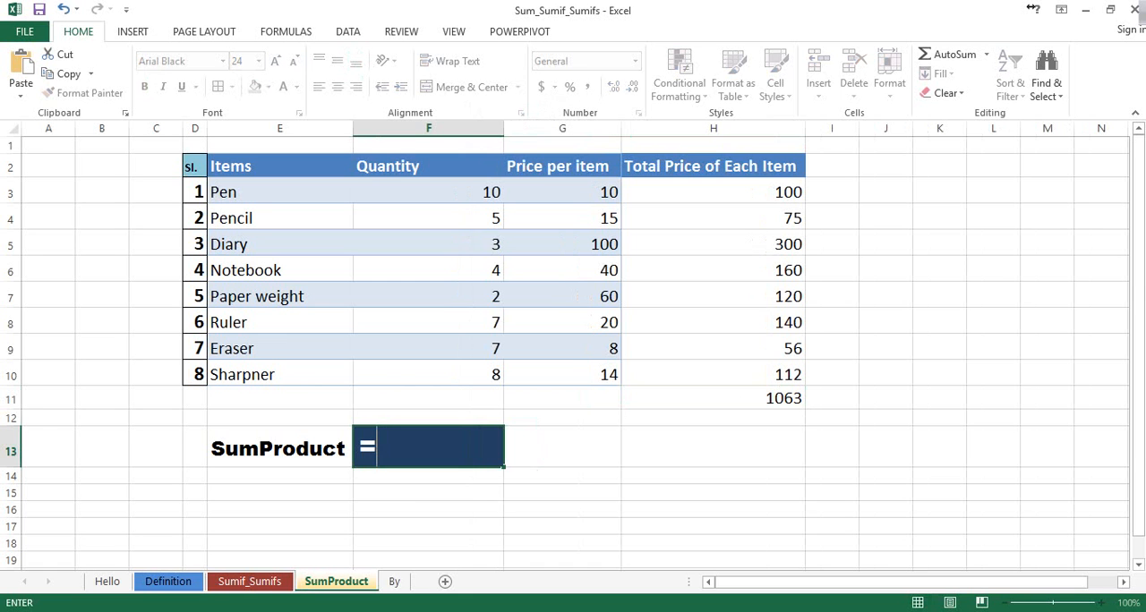
pyautogui.write('sump')
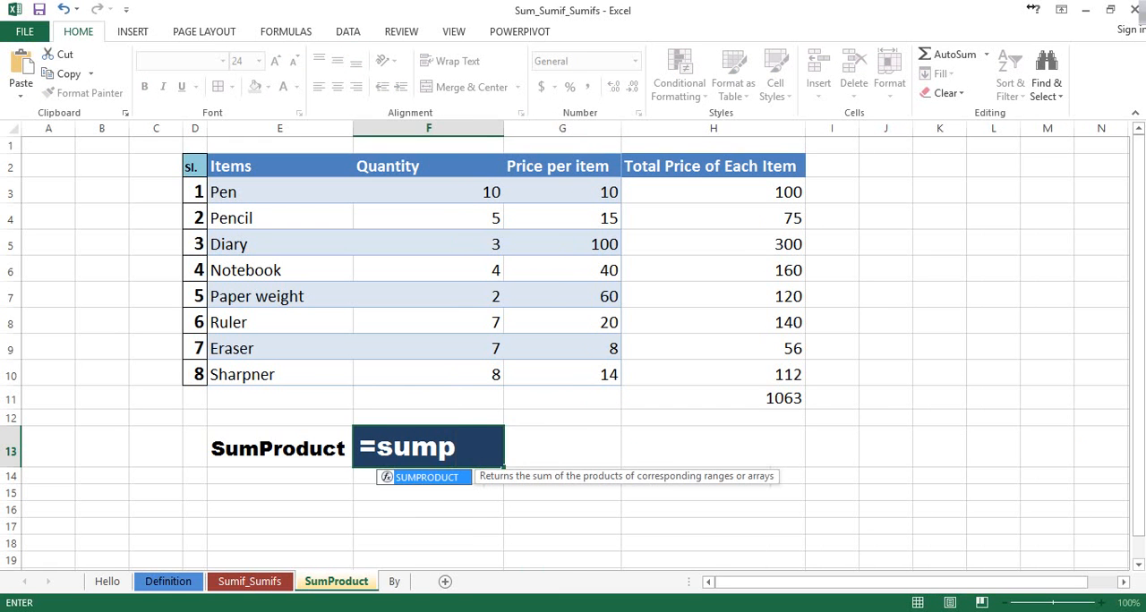
pyautogui.press('Tab')
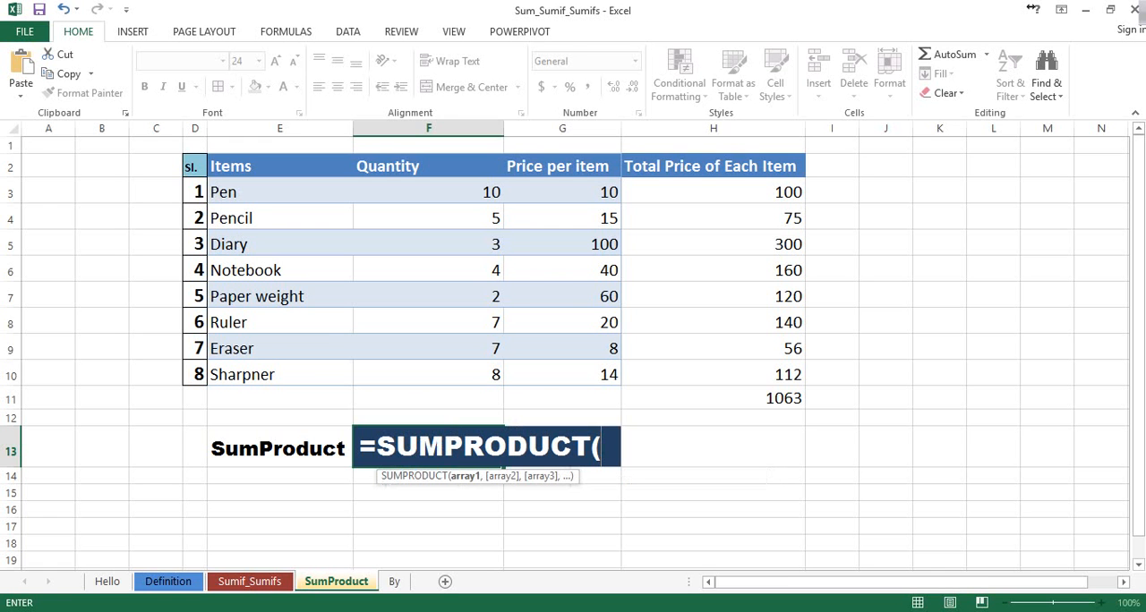
pyautogui.moveTo(430, 191); pyautogui.dragTo(497, 376)
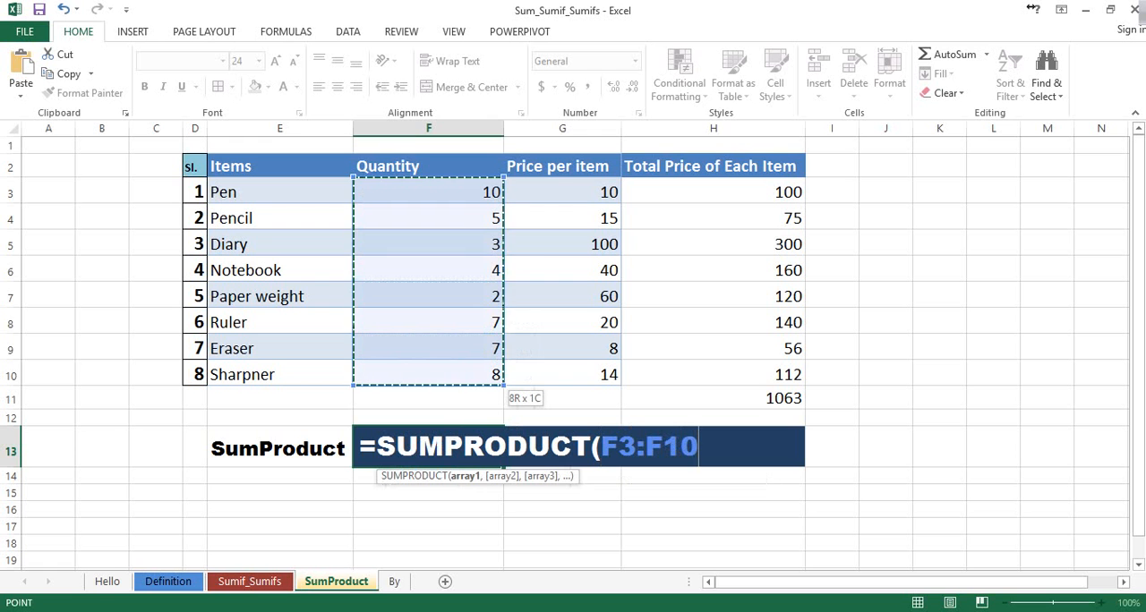
pyautogui.write(',')
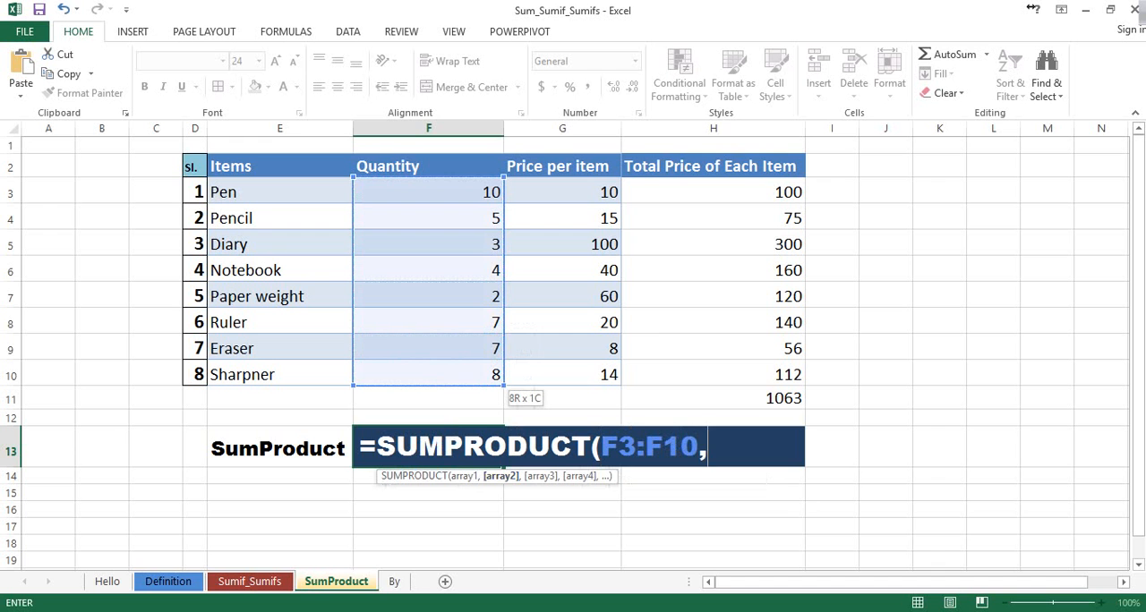
pyautogui.moveTo(562, 192); pyautogui.dragTo(617, 381)
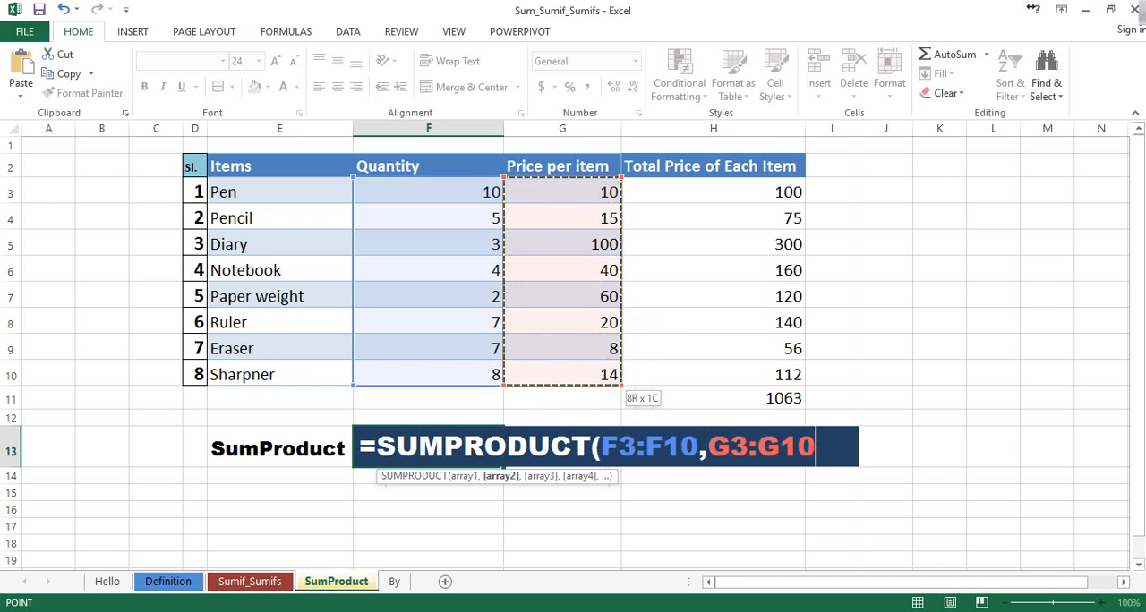
pyautogui.write(')')
pyautogui.press('Return')
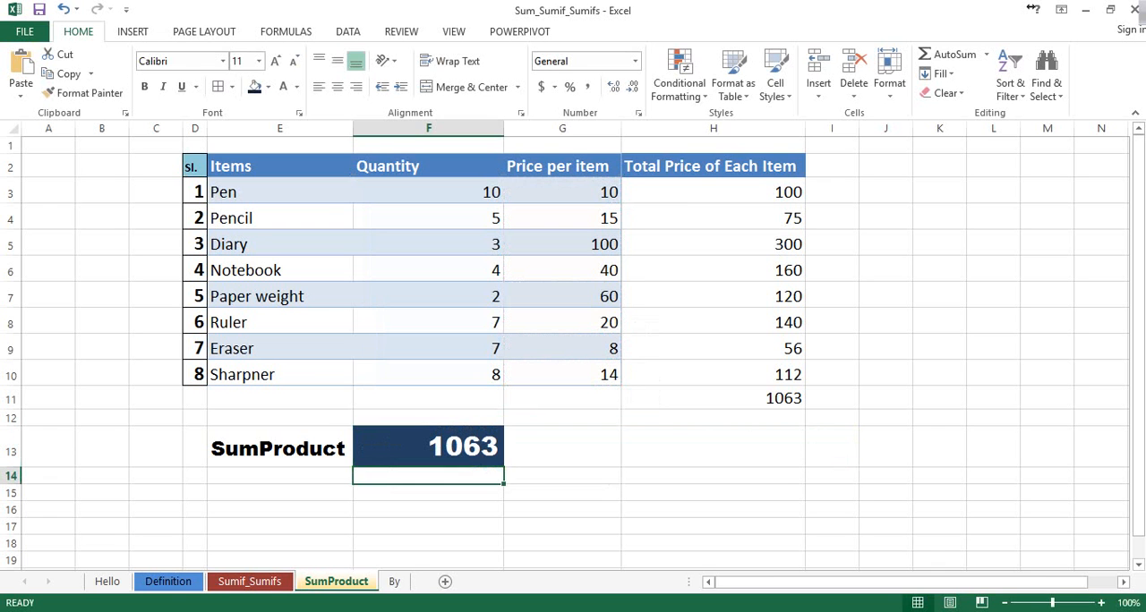
# Compare the SUMPRODUCT result in F13 with the manual total in H11 and the pen's quantity and price, and open the By sheet
pyautogui.click(428, 447)
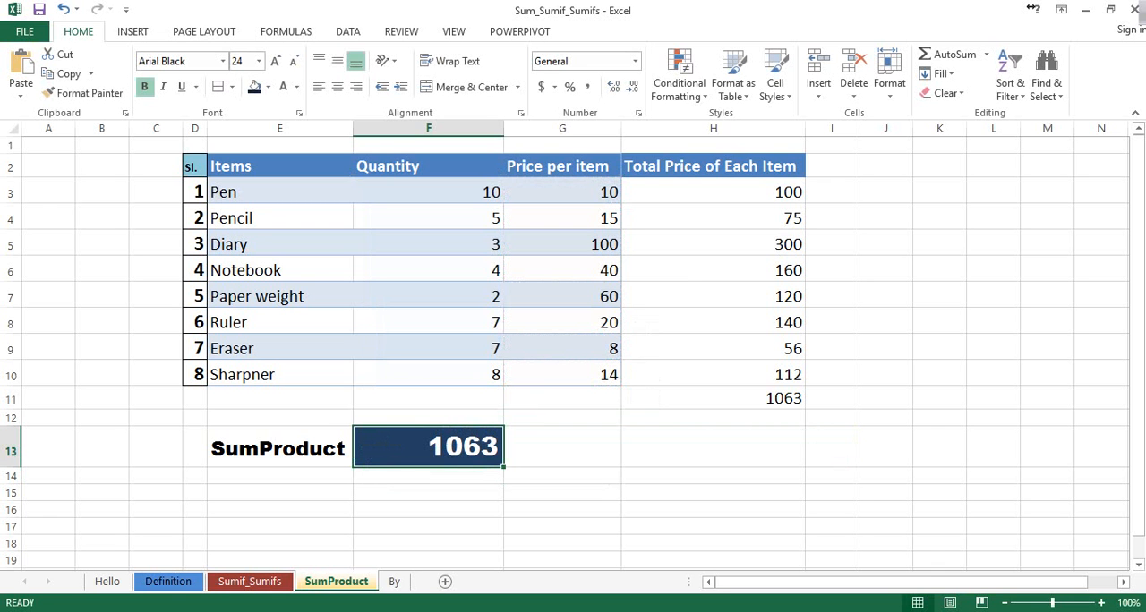
pyautogui.click(713, 398)
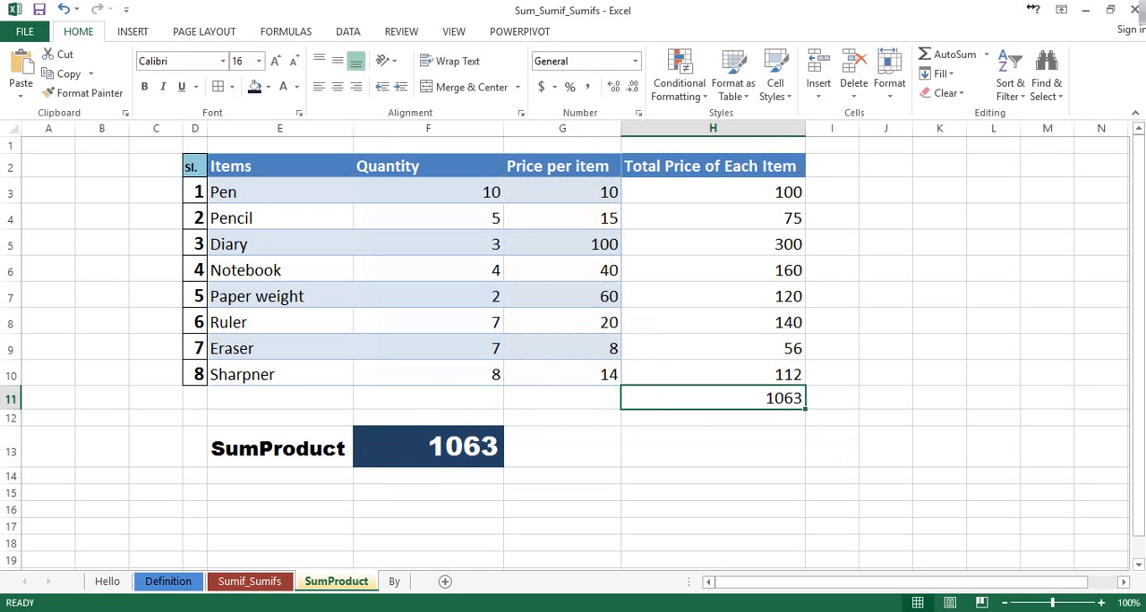
pyautogui.click(427, 446)
pyautogui.click(713, 399)
pyautogui.click(428, 446)
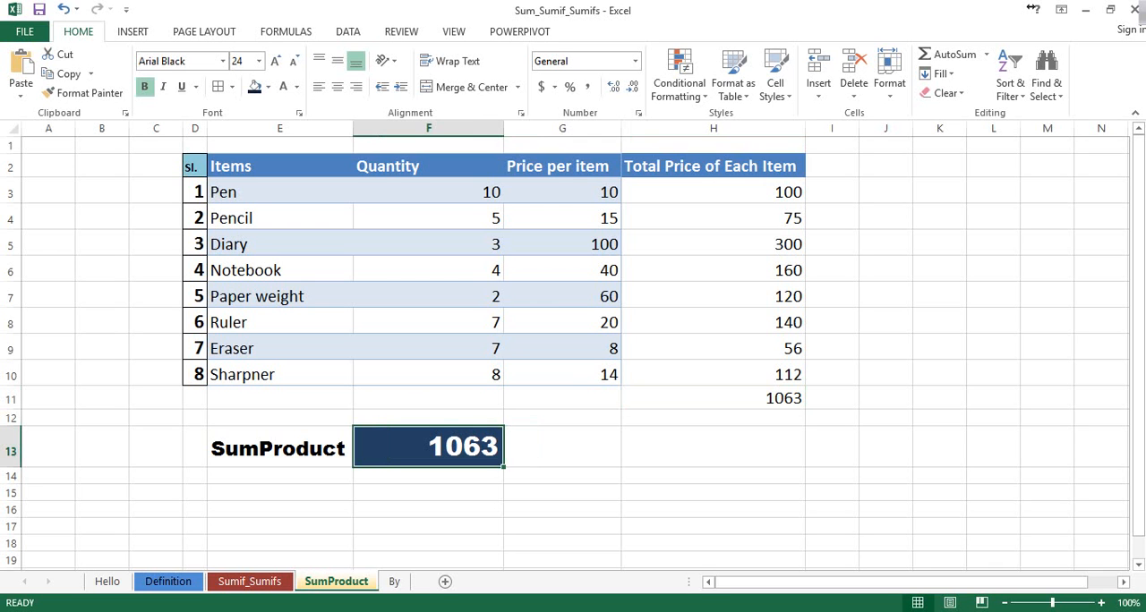
pyautogui.click(562, 476)
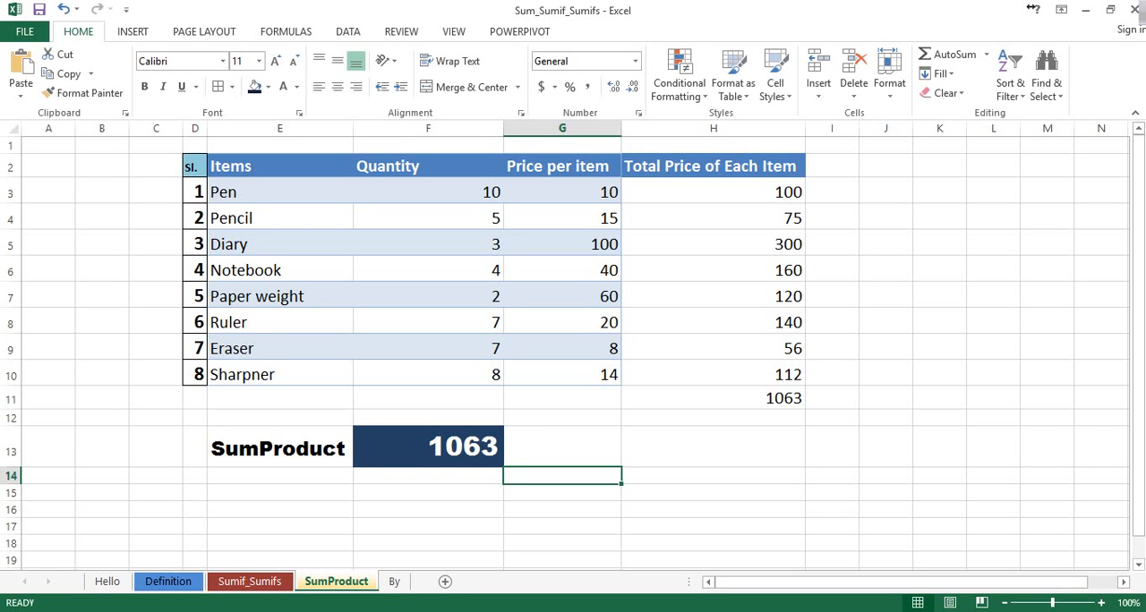
pyautogui.click(427, 191)
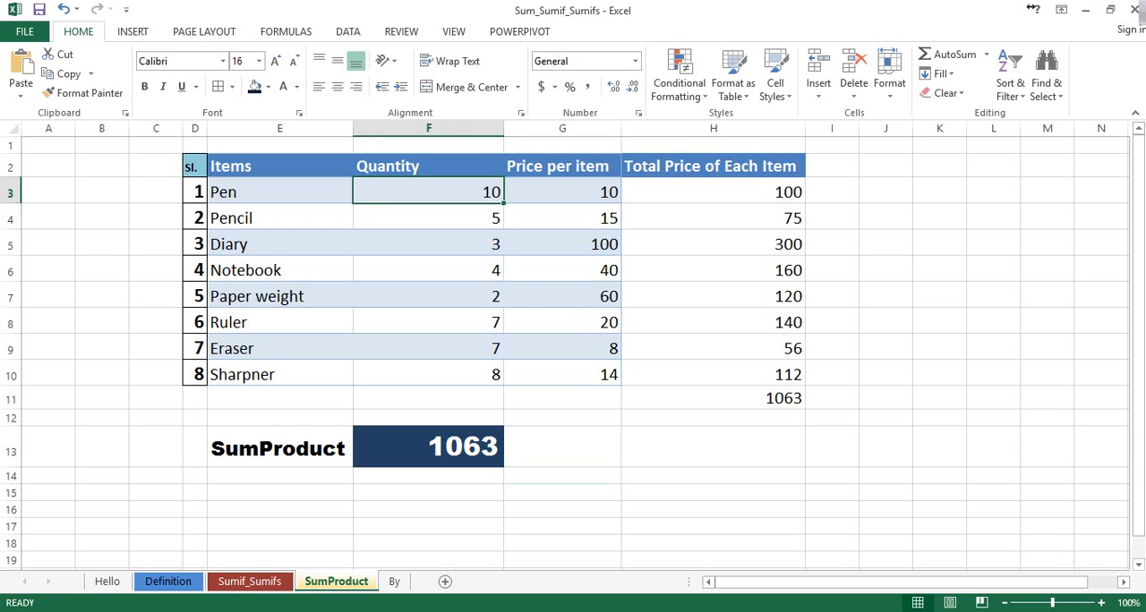
pyautogui.click(562, 192)
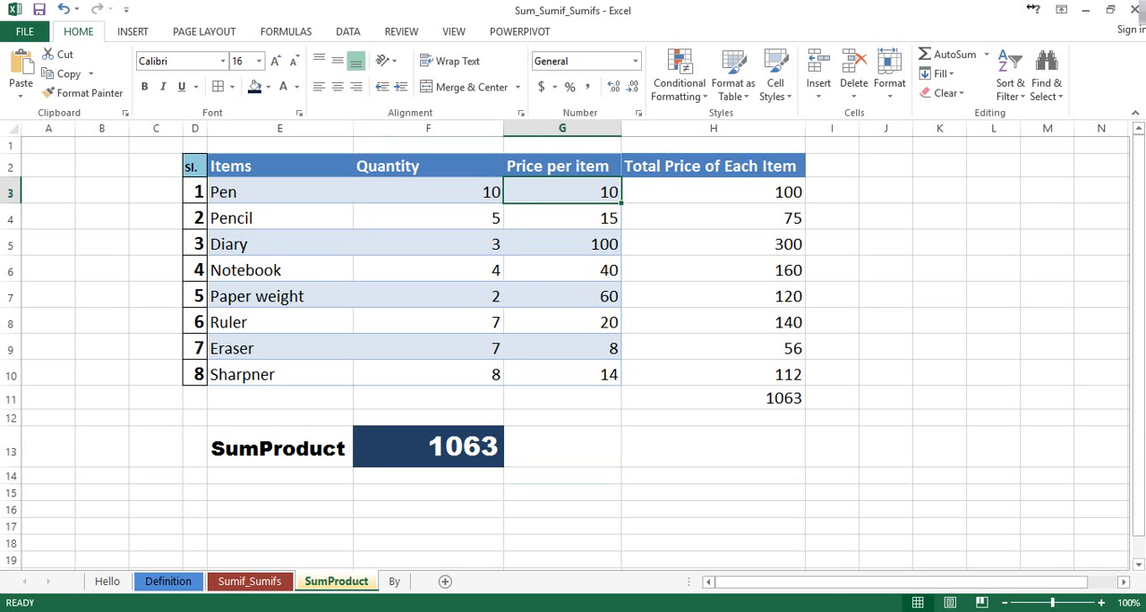
pyautogui.moveTo(712, 192); pyautogui.dragTo(712, 218)
pyautogui.click(712, 398)
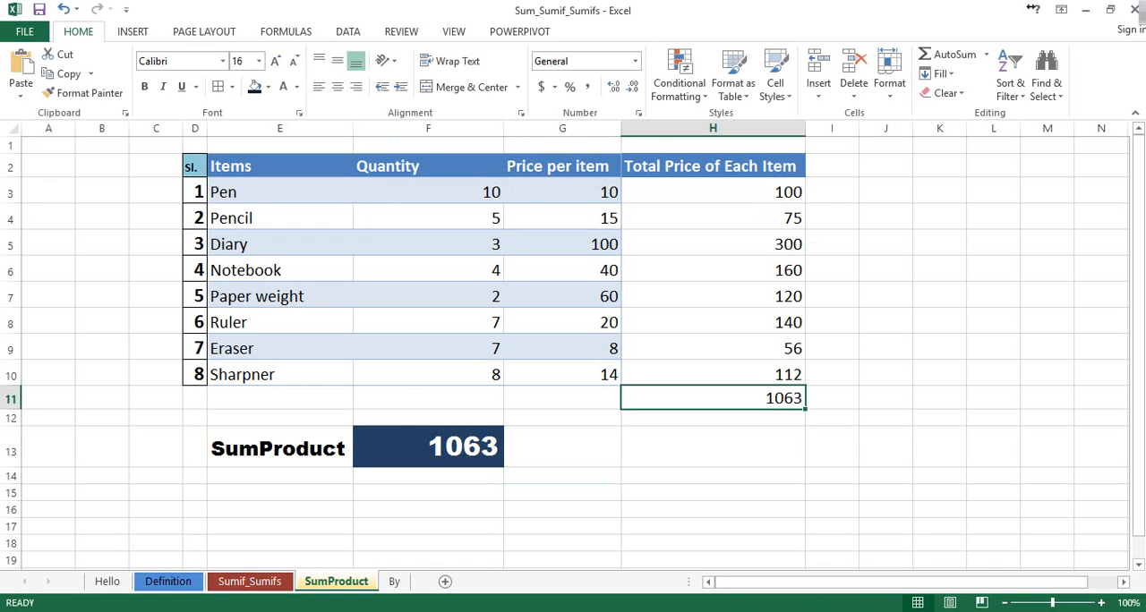
pyautogui.click(428, 446)
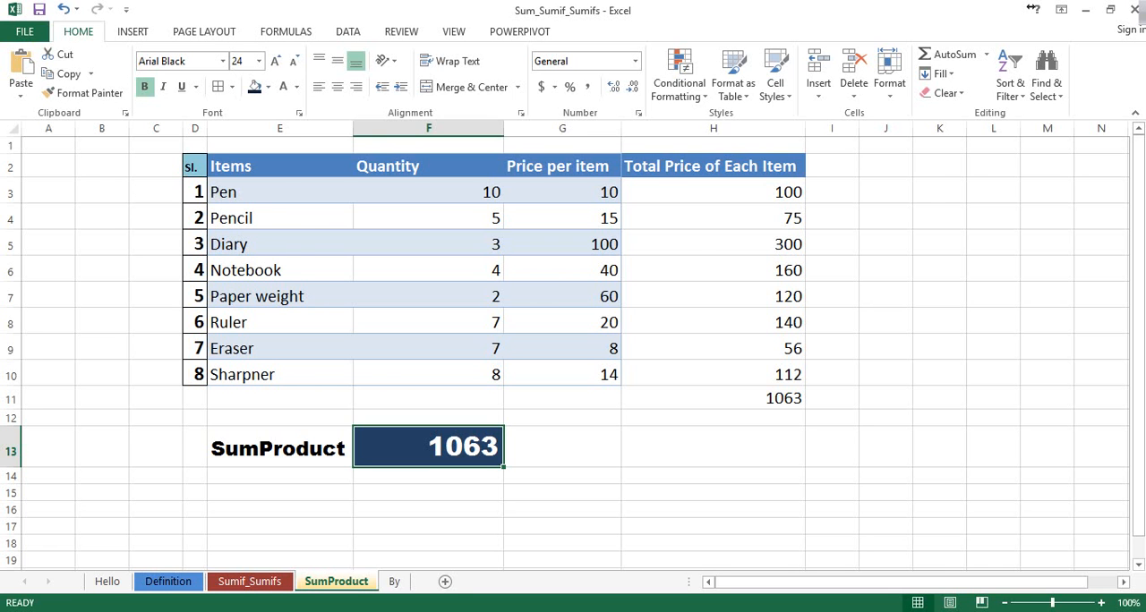
pyautogui.click(393, 582)
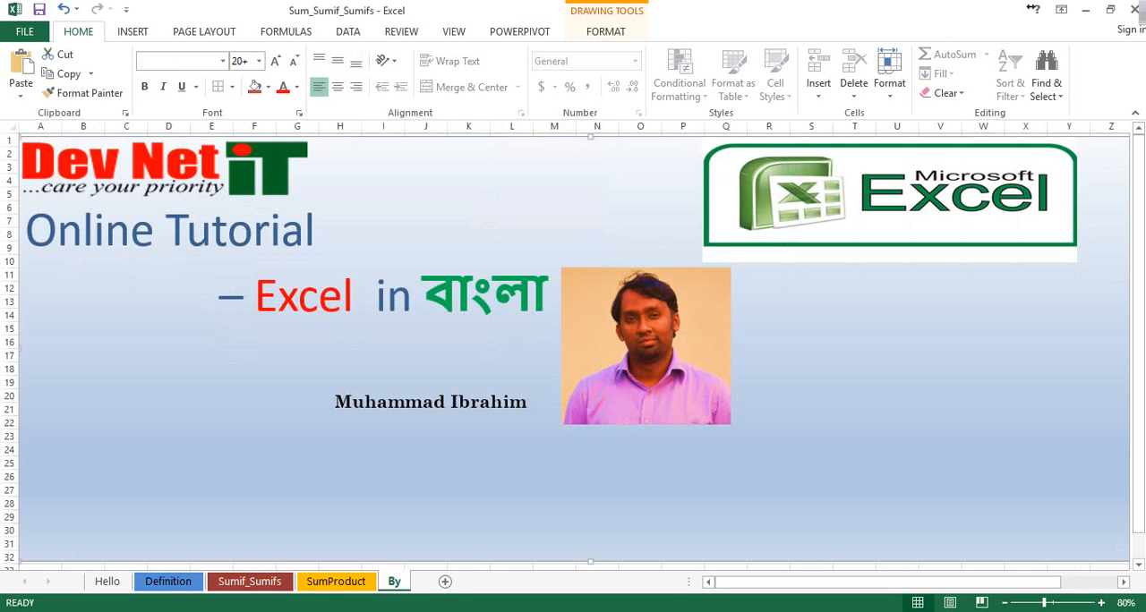